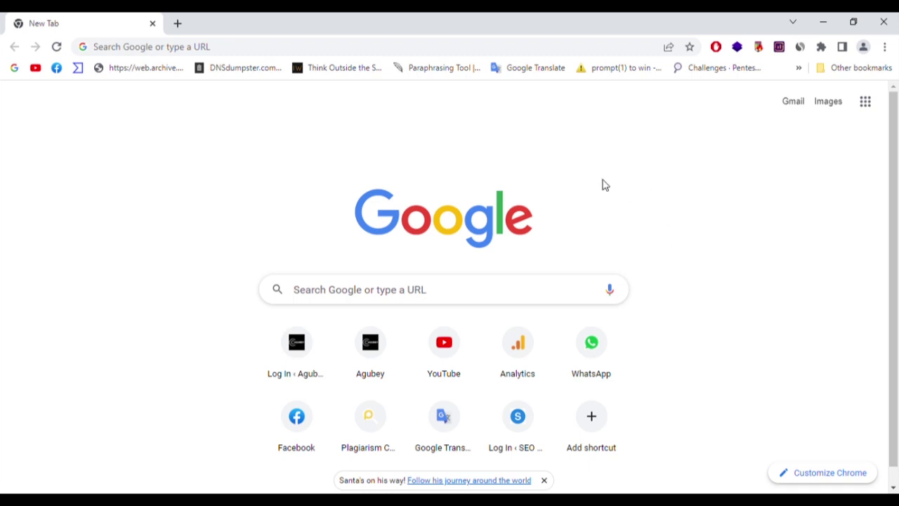
# Load the infinityfree.net home page in Chrome by autocompleting 'infi' in the address bar.
pyautogui.click(258, 54)
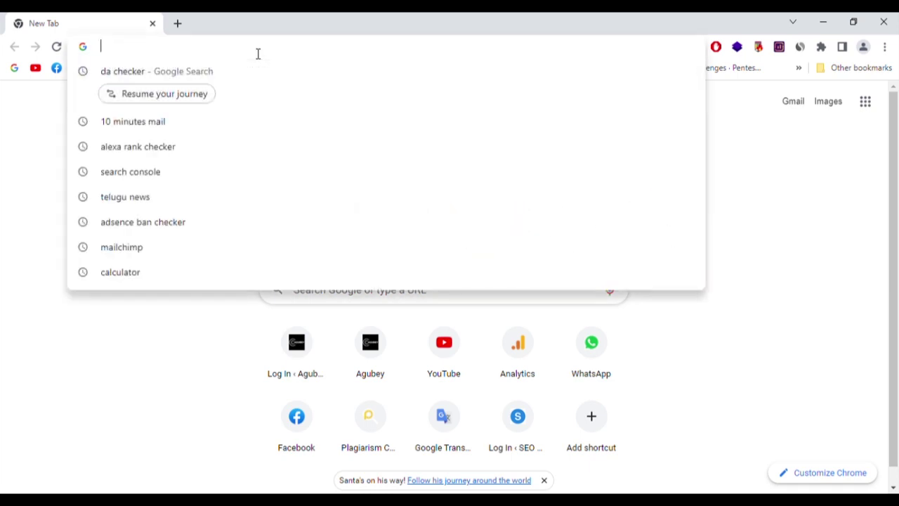
pyautogui.write('infinityfree.net')
pyautogui.press('Return')
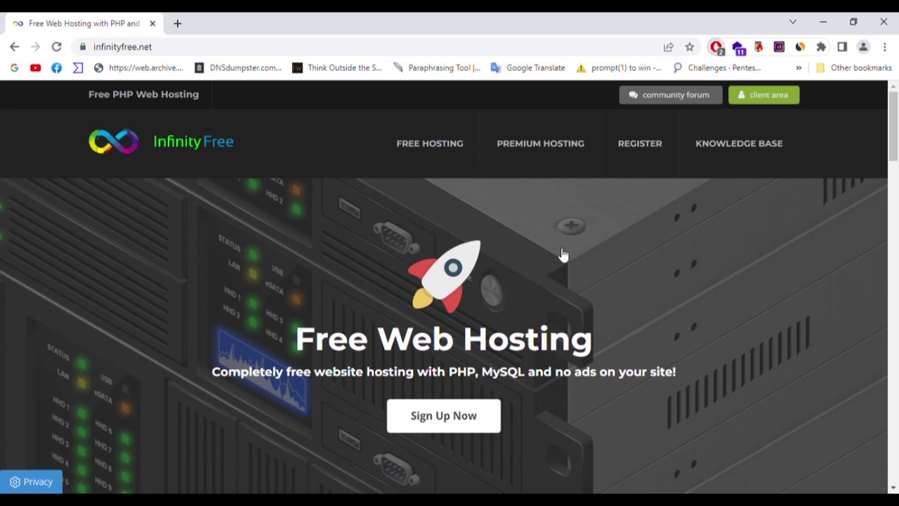
pyautogui.click(56, 46)
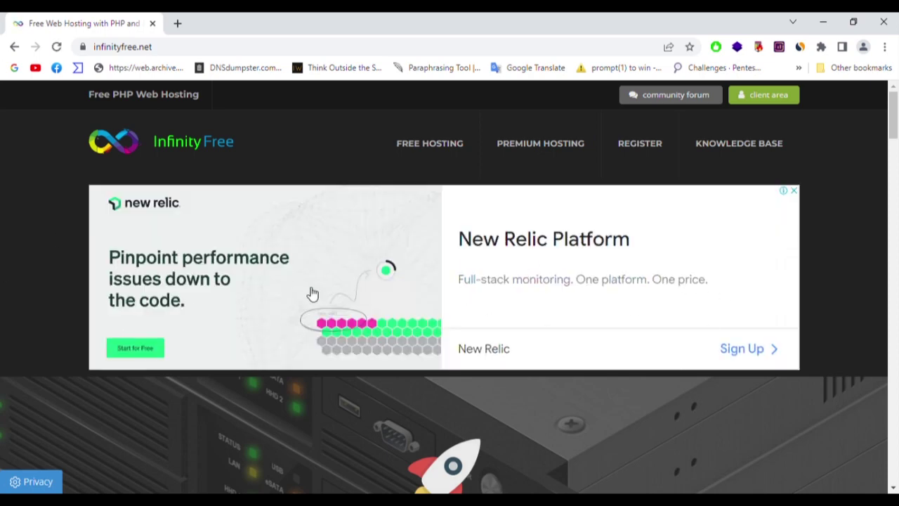
pyautogui.scroll(-10, 155, 328)
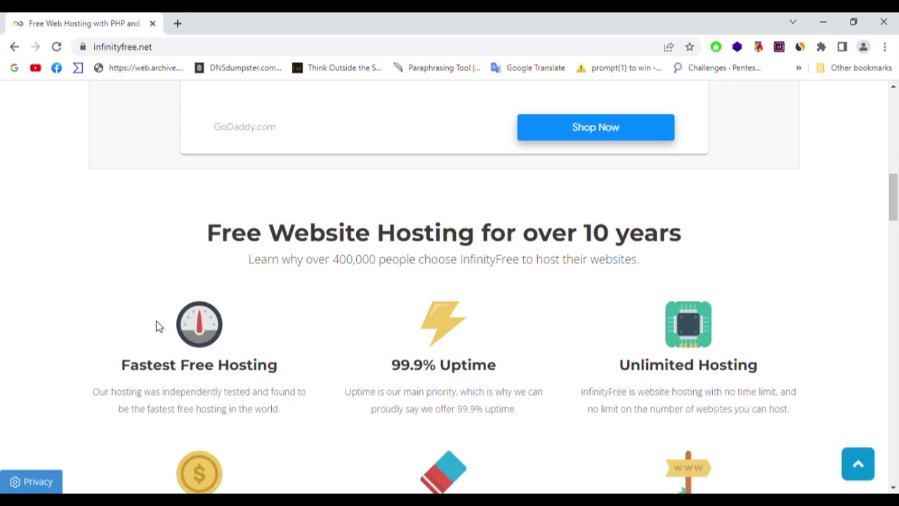
pyautogui.scroll(-5, 164, 349)
pyautogui.scroll(-5, 177, 330)
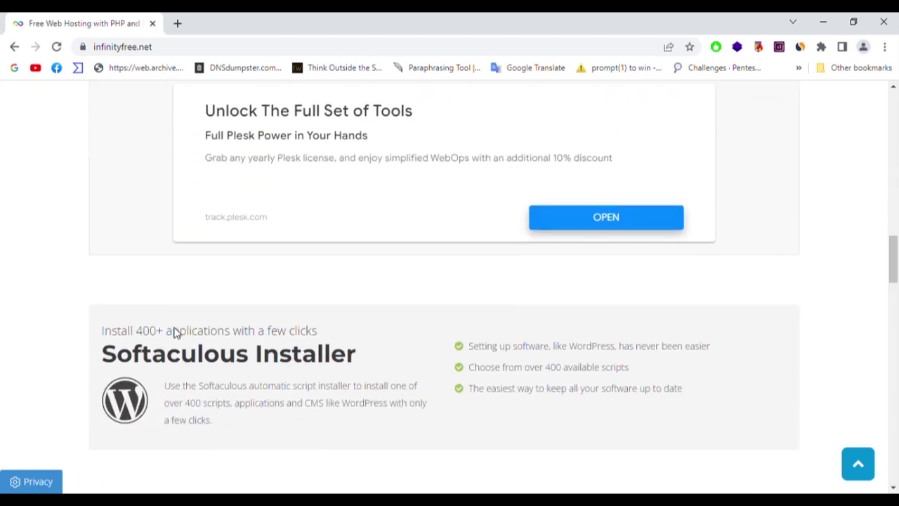
pyautogui.moveTo(893, 288); pyautogui.dragTo(896, 102)
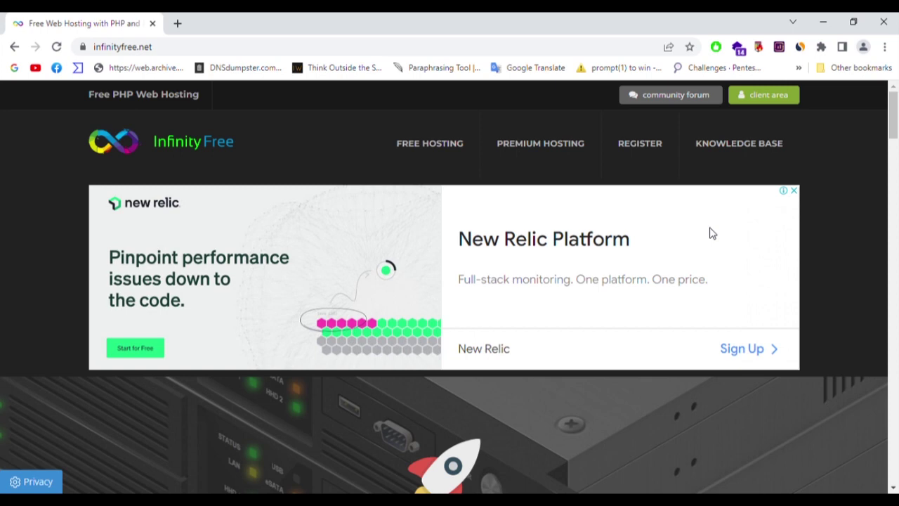
pyautogui.click(633, 151)
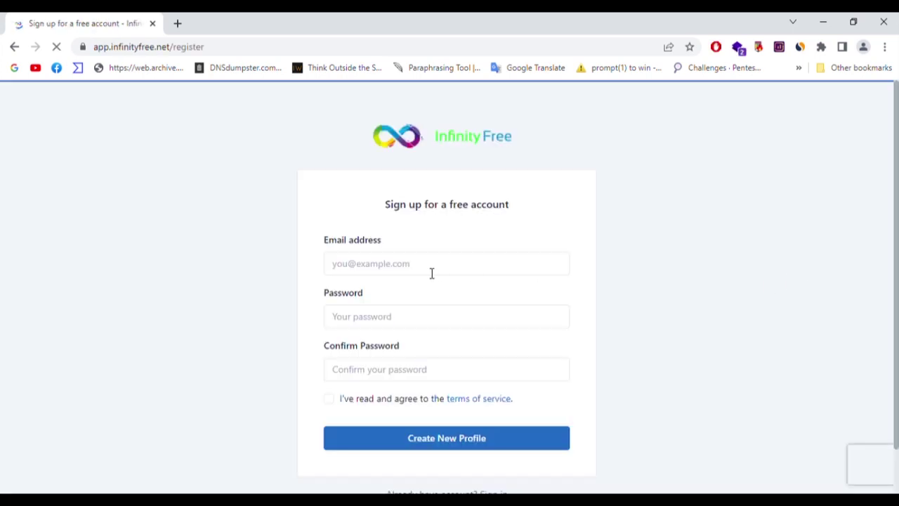
# Enter the account e-mail and a password twice, accept the terms, and submit the sign-up form.
pyautogui.click(402, 272)
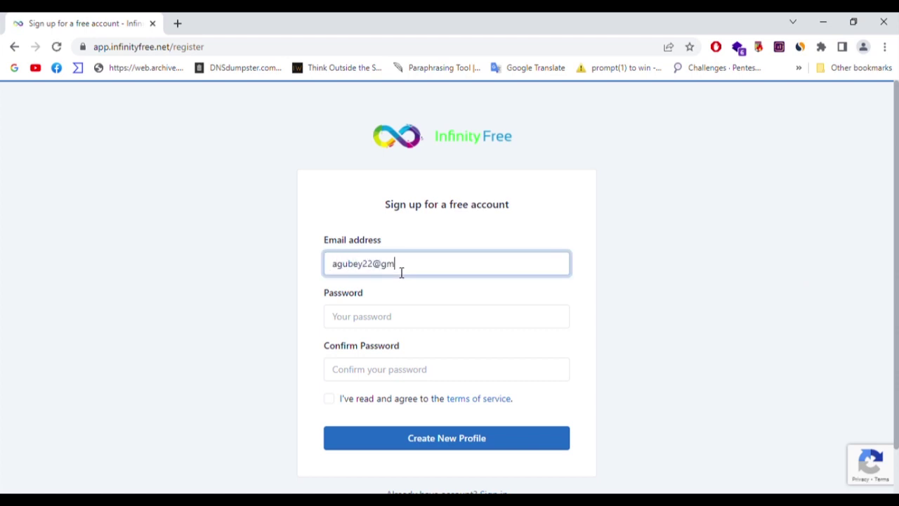
pyautogui.click(400, 324)
pyautogui.write('•••')
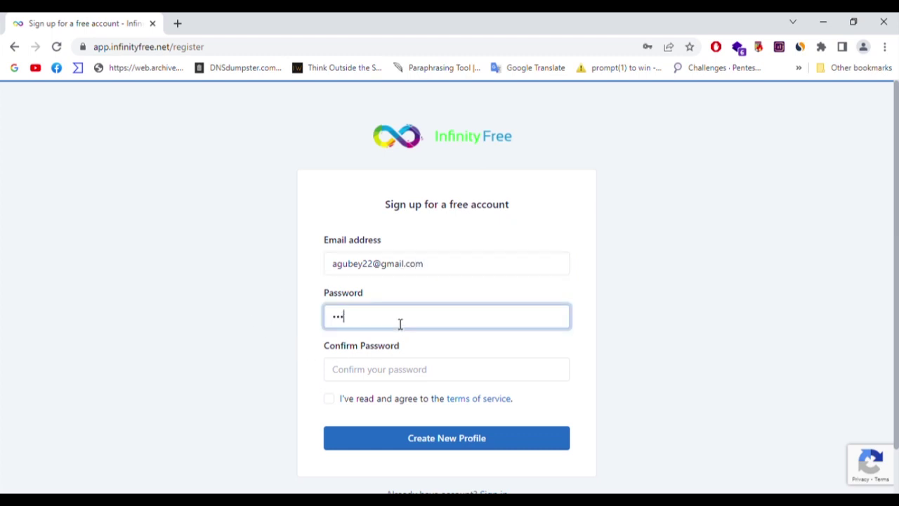
pyautogui.write('••••••')
pyautogui.press('Tab')
pyautogui.write('•••••')
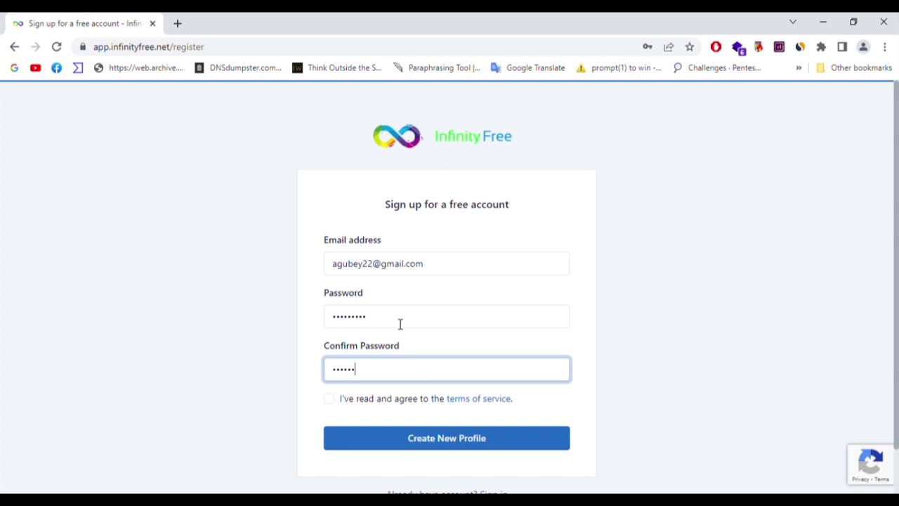
pyautogui.click(330, 402)
pyautogui.click(440, 437)
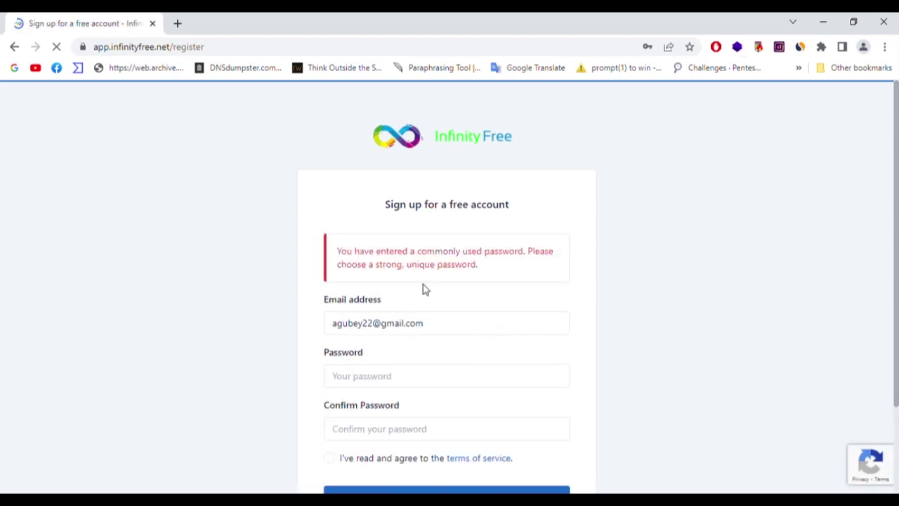
# Re-enter a stronger password and its confirmation, accept the terms, and resubmit the form.
pyautogui.scroll(-2, 370, 289)
pyautogui.click(372, 314)
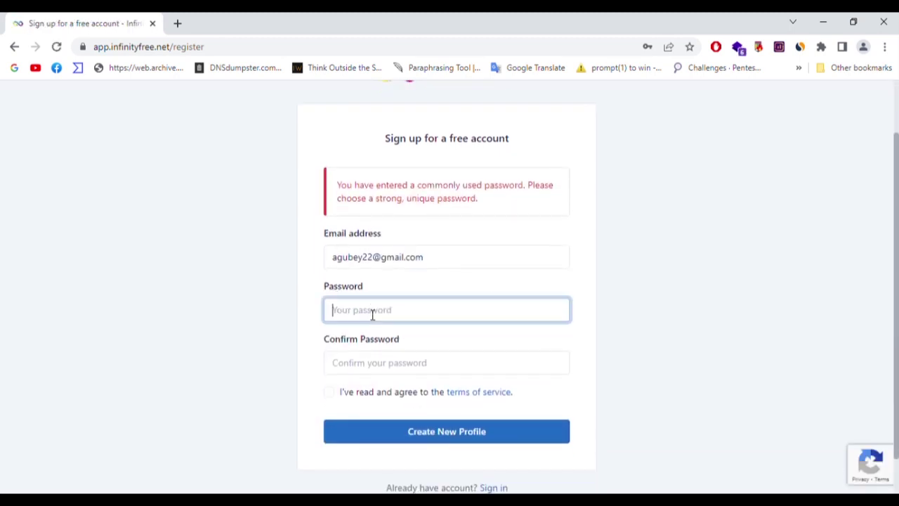
pyautogui.write('••••••••')
pyautogui.press('Tab')
pyautogui.write('••••••••')
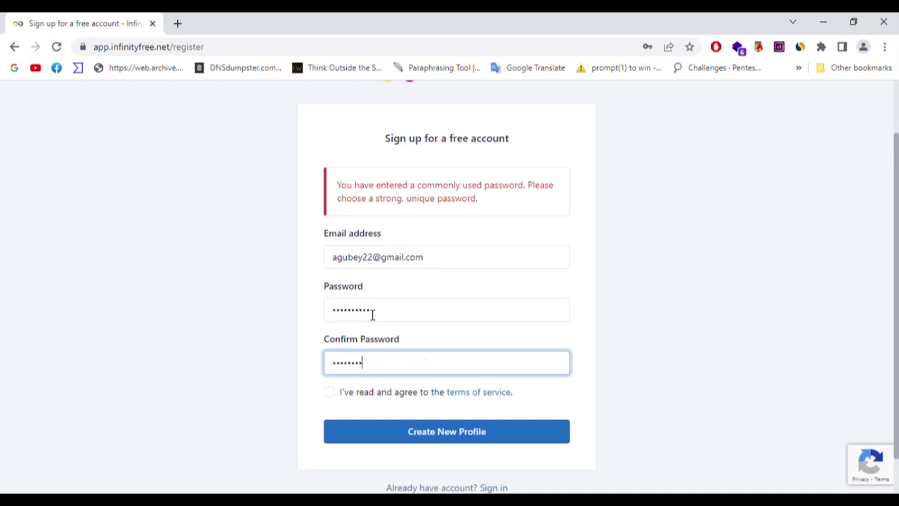
pyautogui.click(329, 392)
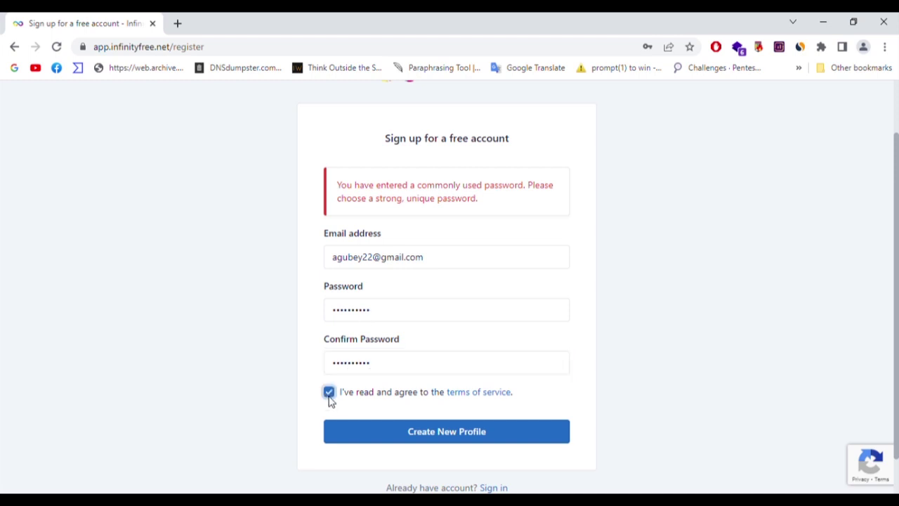
pyautogui.click(444, 435)
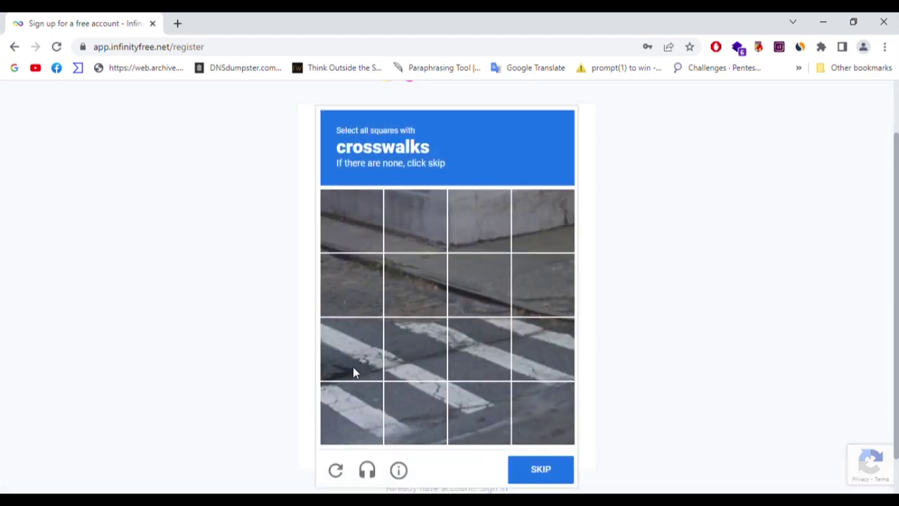
# Select all the crosswalk tiles in the image challenge and continue.
pyautogui.click(353, 366)
pyautogui.click(347, 414)
pyautogui.click(415, 409)
pyautogui.click(415, 351)
pyautogui.click(479, 351)
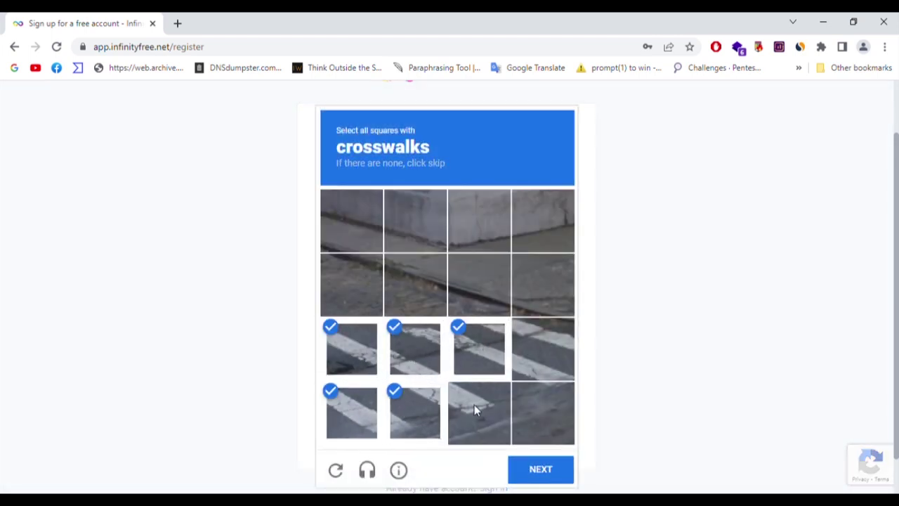
pyautogui.click(475, 407)
pyautogui.click(555, 351)
pyautogui.click(540, 473)
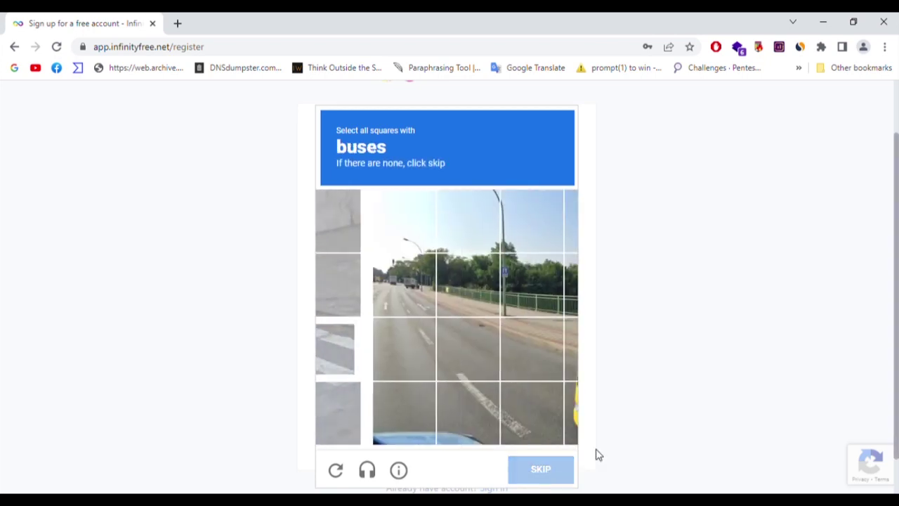
# Select the three bus tiles and verify the challenge.
pyautogui.click(544, 289)
pyautogui.click(544, 351)
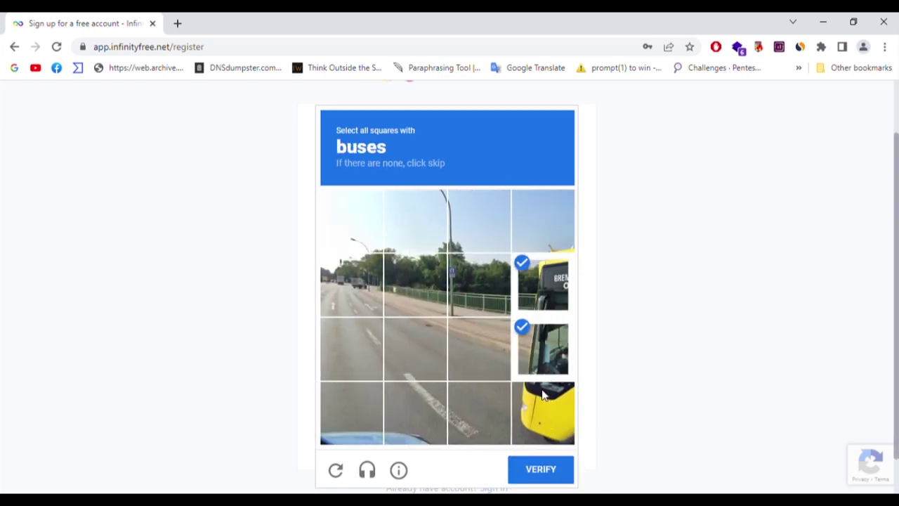
pyautogui.click(540, 410)
pyautogui.click(539, 474)
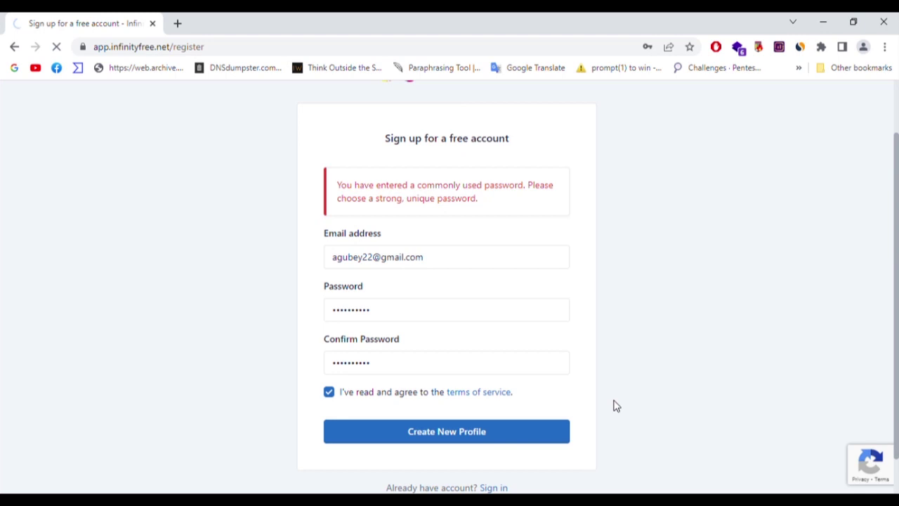
pyautogui.scroll(-2, 475, 307)
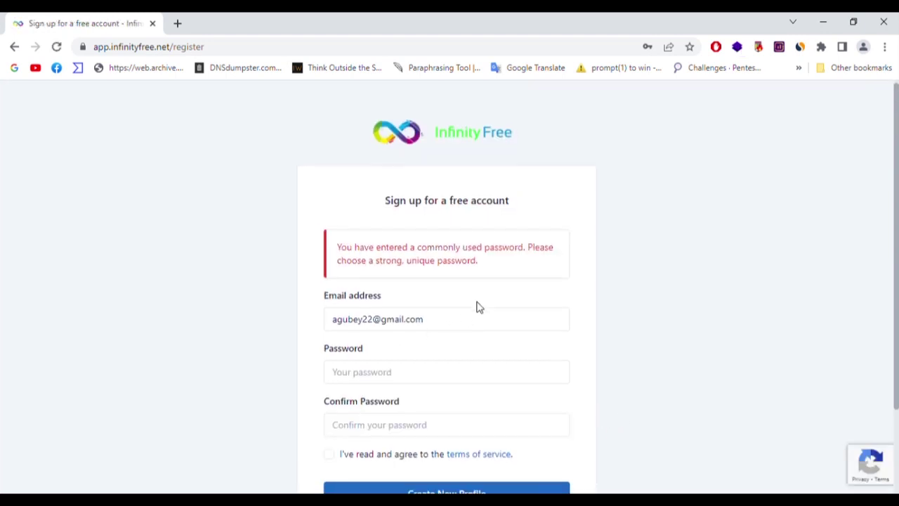
# Enter a new password and its confirmation, accept the terms, and submit the sign-up form.
pyautogui.click(380, 272)
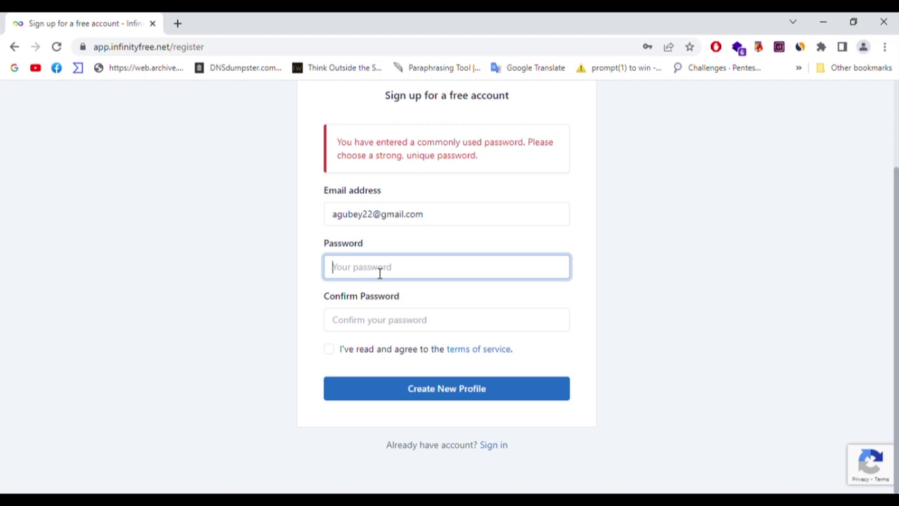
pyautogui.write('•••••')
pyautogui.press('Tab')
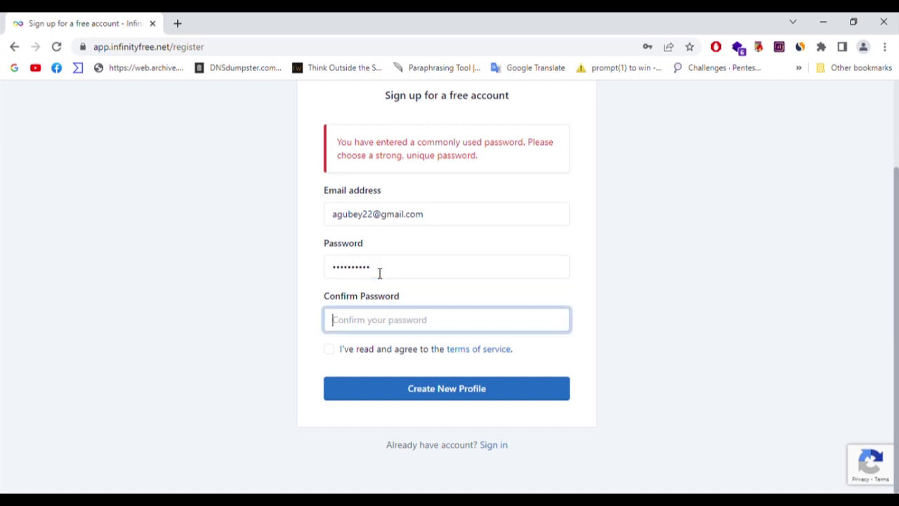
pyautogui.write('•••••')
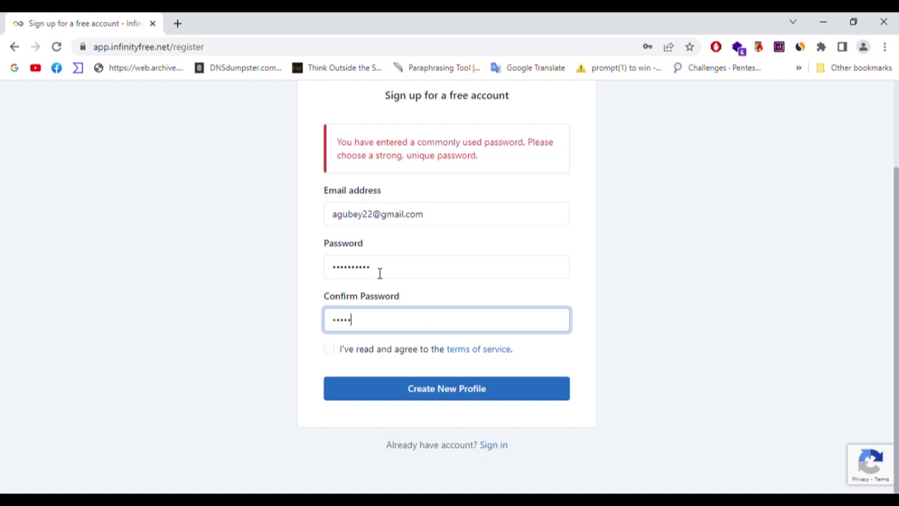
pyautogui.click(329, 349)
pyautogui.click(437, 385)
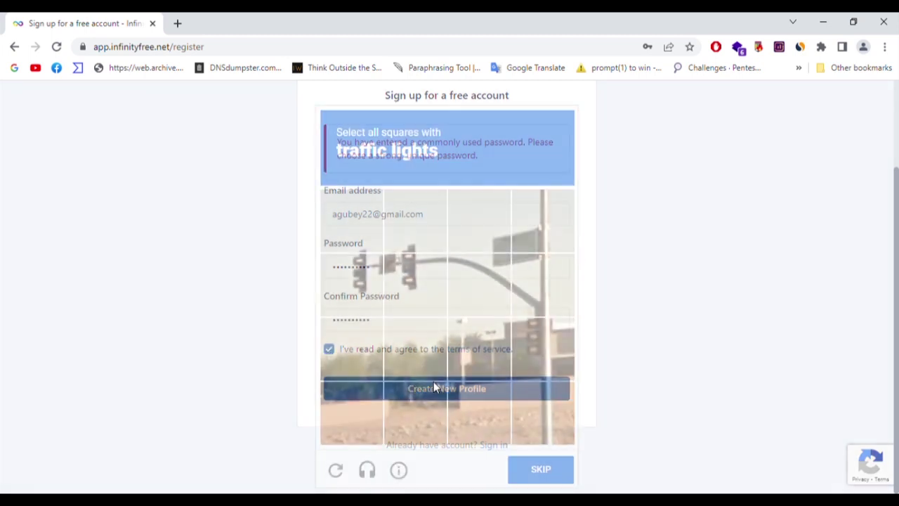
# Solve the traffic-lights challenge, then select the e-mail address on the verification notice.
pyautogui.click(343, 267)
pyautogui.click(431, 271)
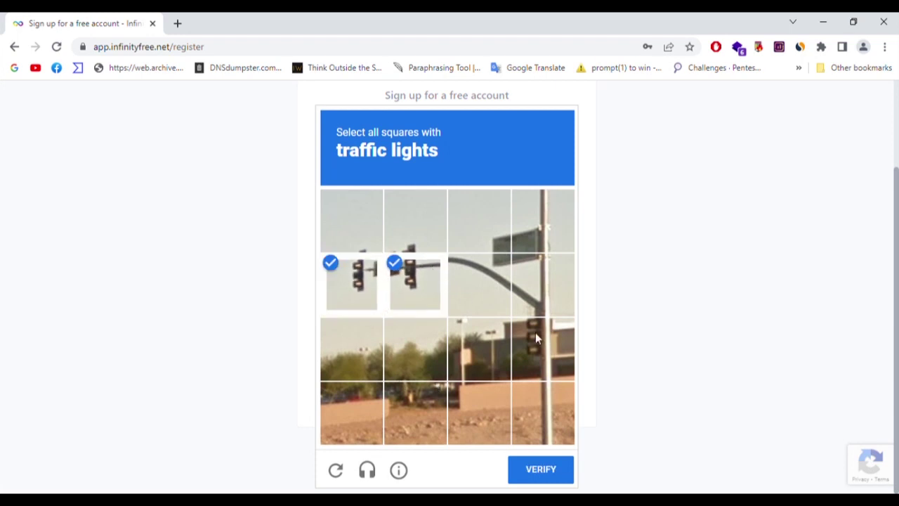
pyautogui.click(538, 341)
pyautogui.click(414, 219)
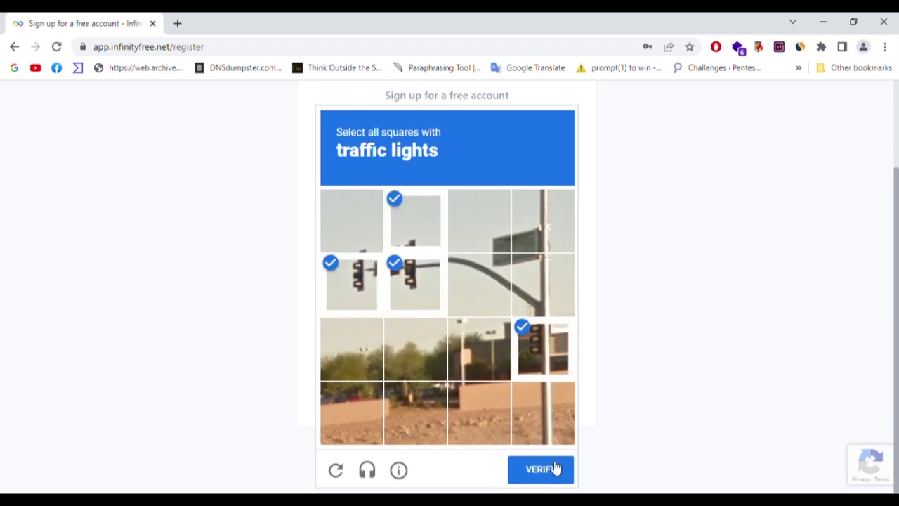
pyautogui.click(554, 468)
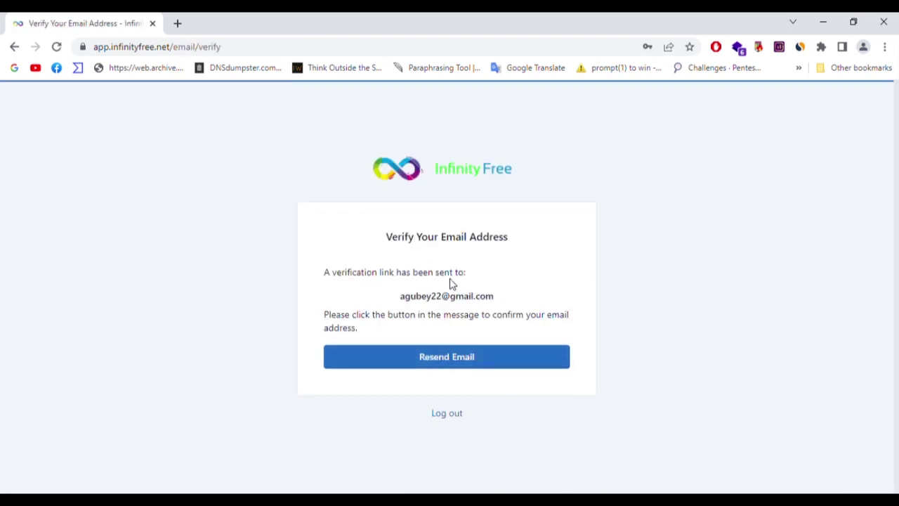
pyautogui.moveTo(401, 301); pyautogui.dragTo(492, 296)
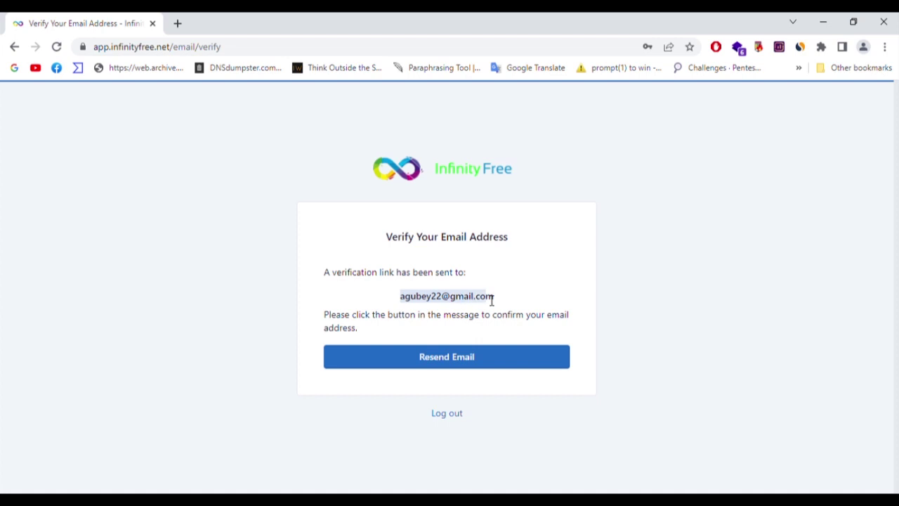
pyautogui.click(177, 23)
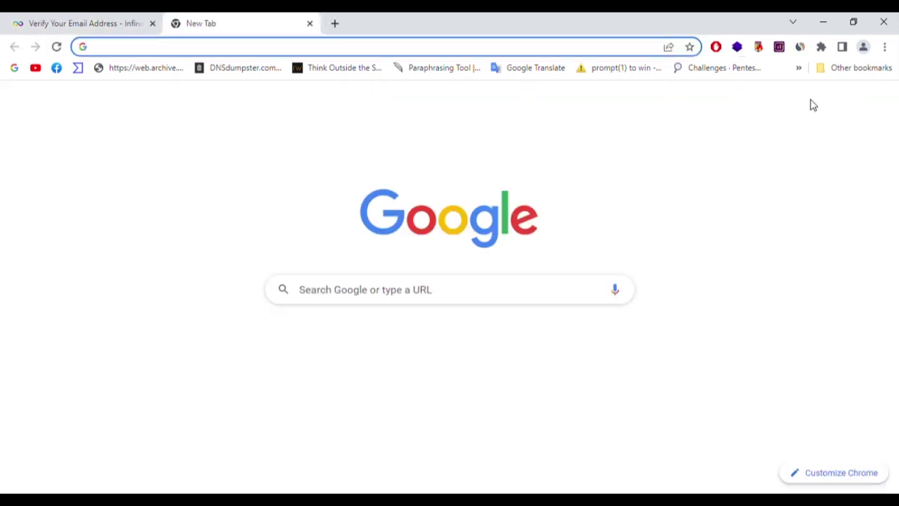
# Sign in to Gmail with the account password, retyping it after the wrong-password error.
pyautogui.click(794, 102)
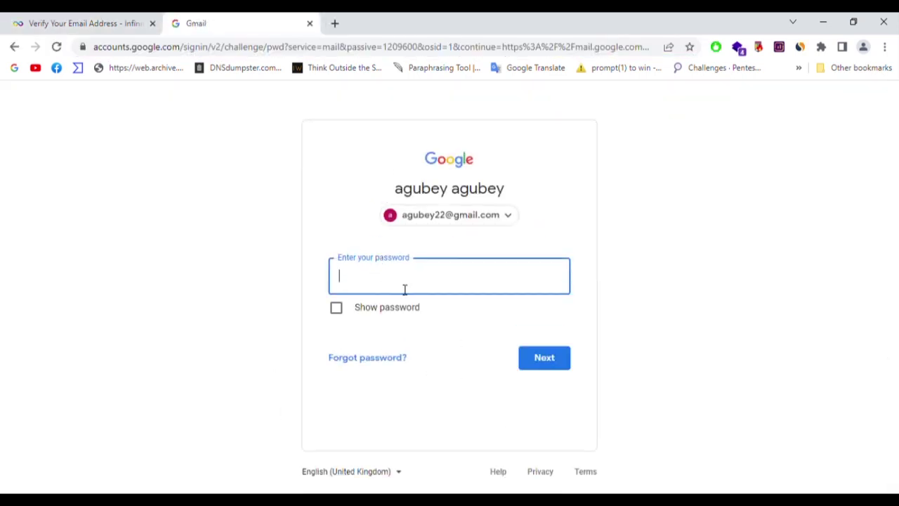
pyautogui.write('•••••')
pyautogui.press('Return')
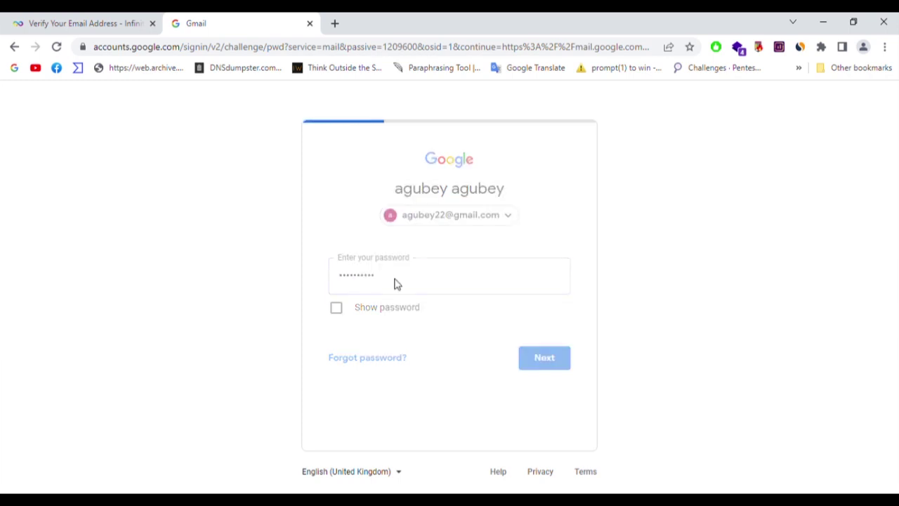
pyautogui.write('••••••')
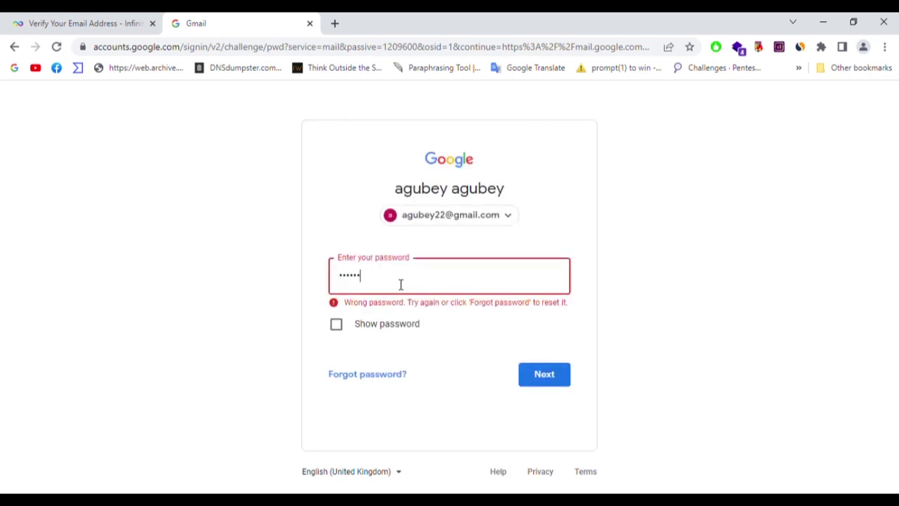
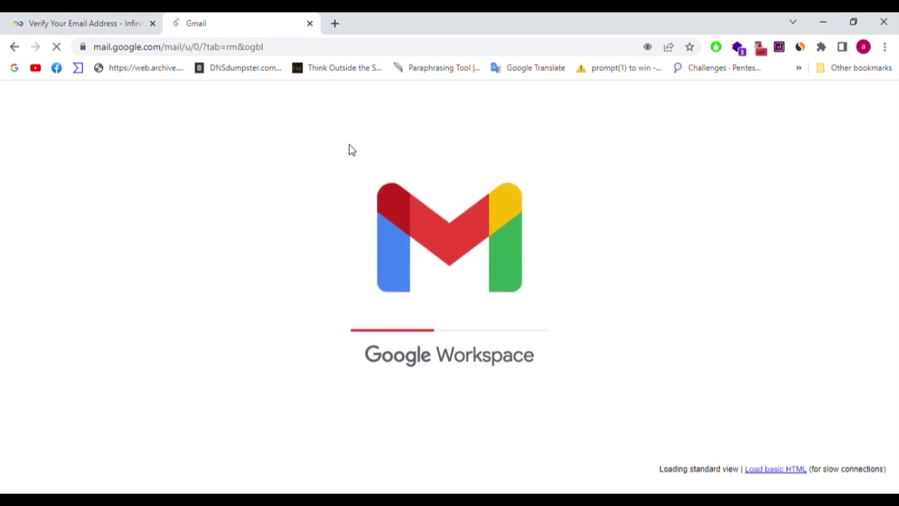
# Open InfinityFree's 'Verify Email Address' message and use its Verify Email Address button.
pyautogui.click(388, 208)
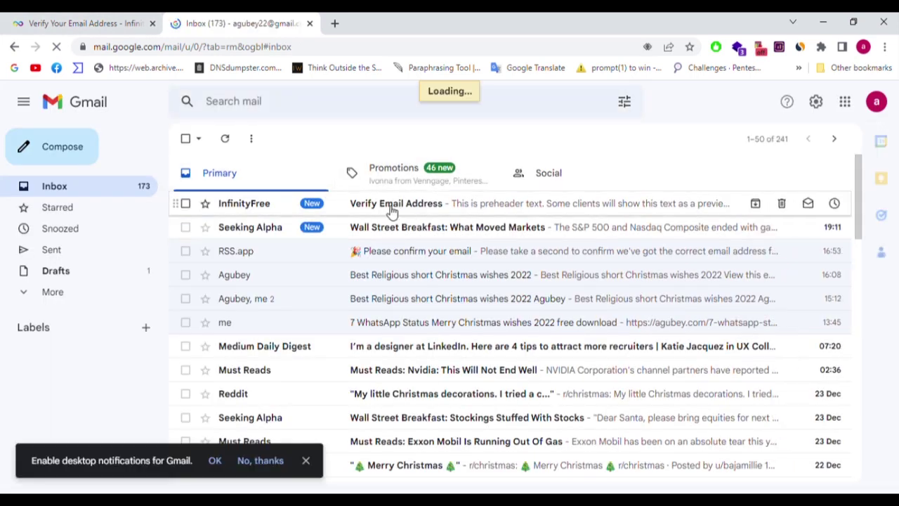
pyautogui.scroll(-2, 344, 267)
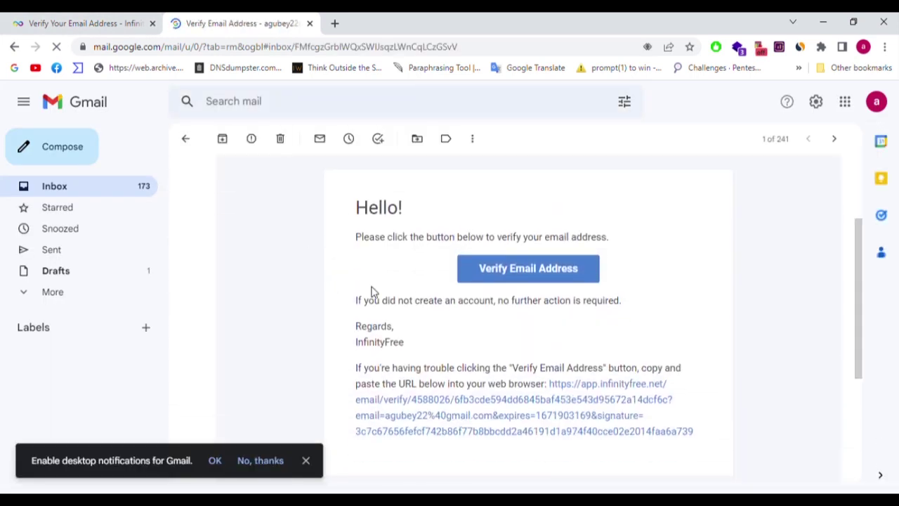
pyautogui.click(546, 269)
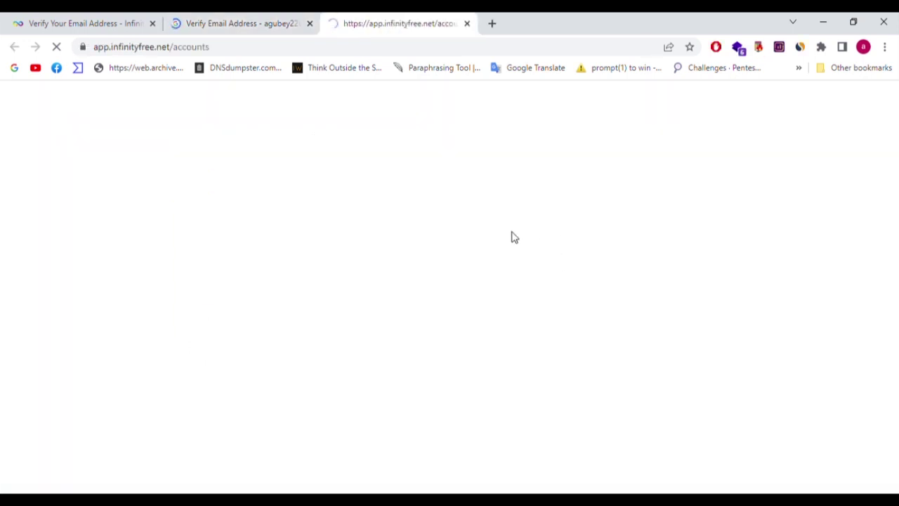
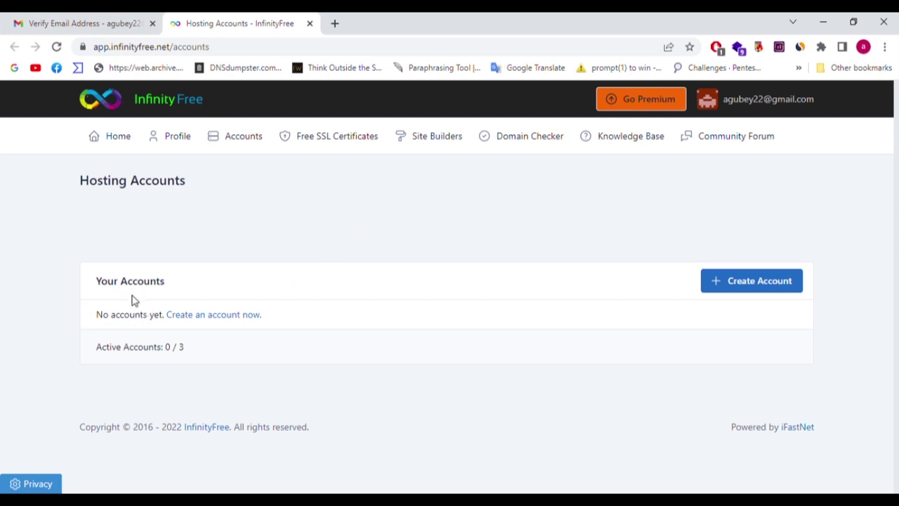
# Highlight the Your Accounts heading and active account count, then start a new hosting account.
pyautogui.moveTo(106, 288); pyautogui.dragTo(170, 285)
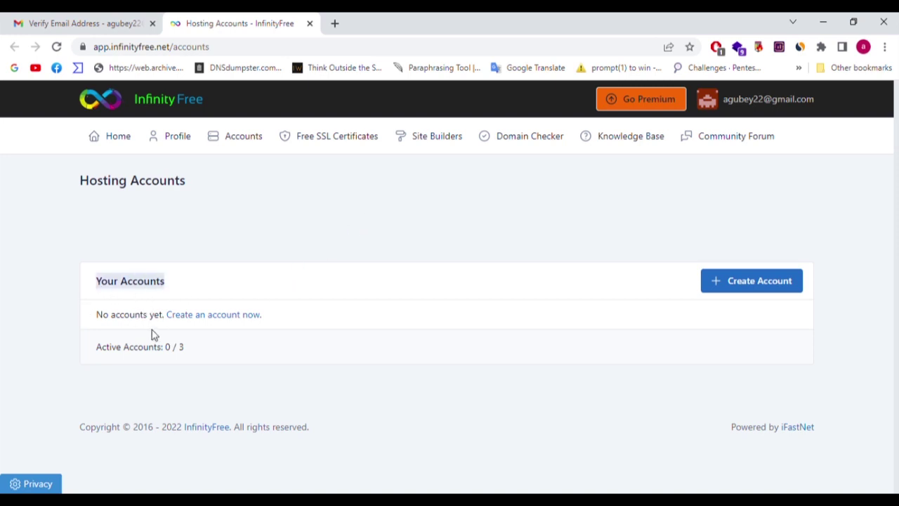
pyautogui.moveTo(185, 351); pyautogui.dragTo(172, 356)
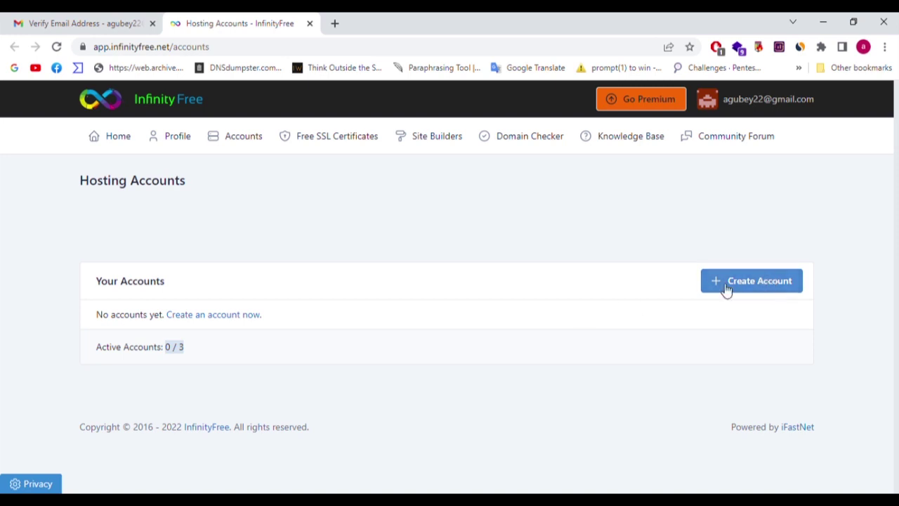
pyautogui.click(780, 291)
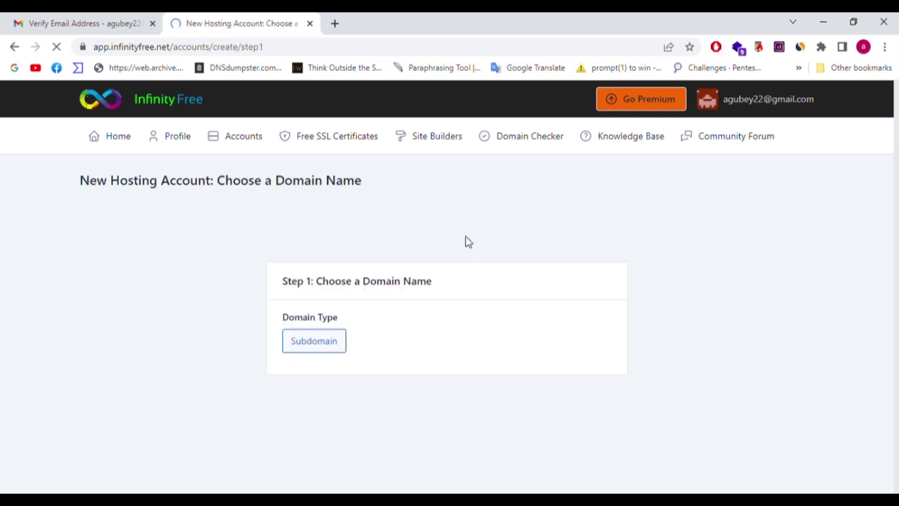
pyautogui.scroll(-2, 465, 242)
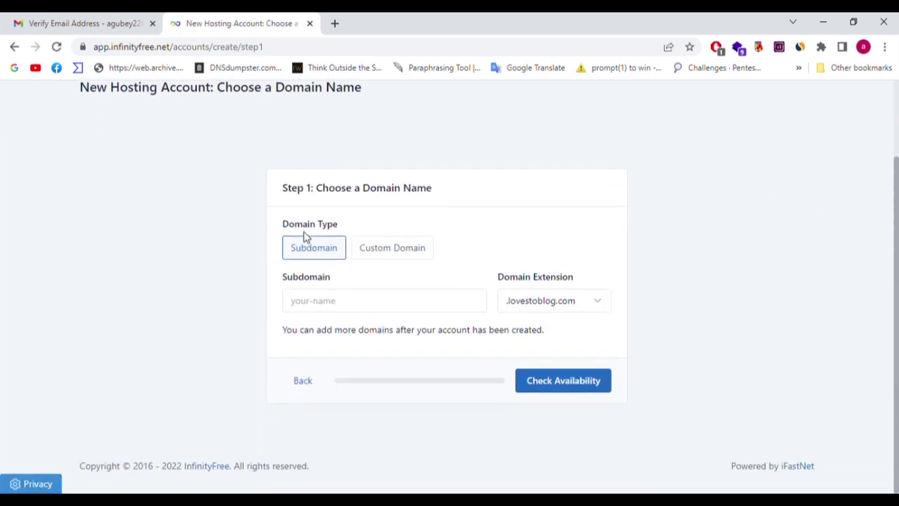
# Try Custom Domain, then settle on the Subdomain type and open the domain extension list.
pyautogui.click(410, 251)
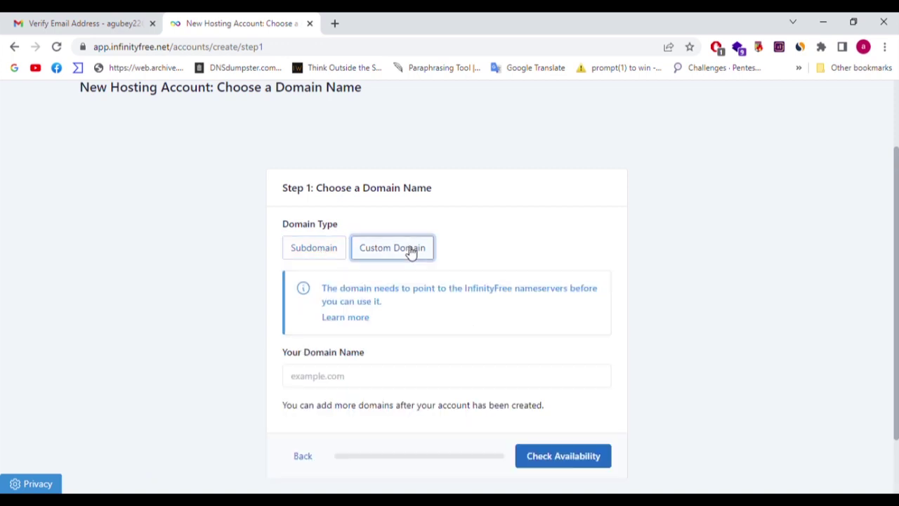
pyautogui.click(327, 250)
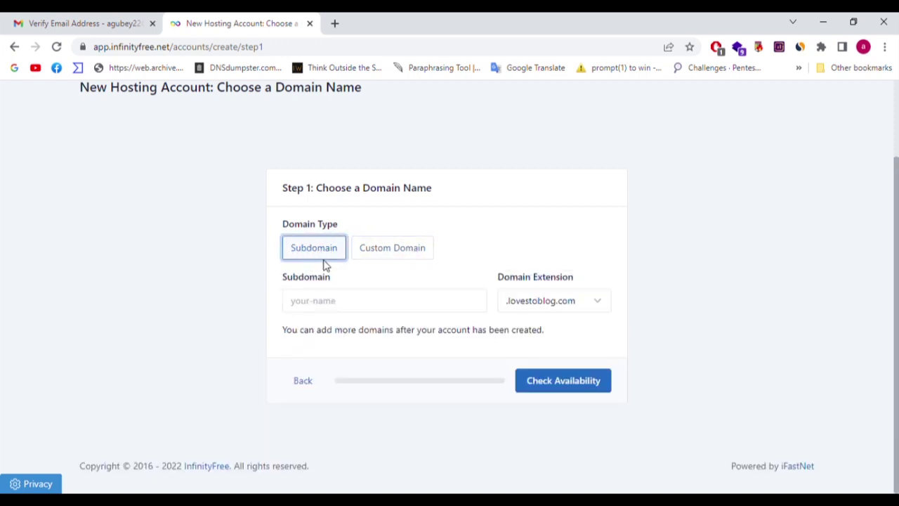
pyautogui.click(346, 311)
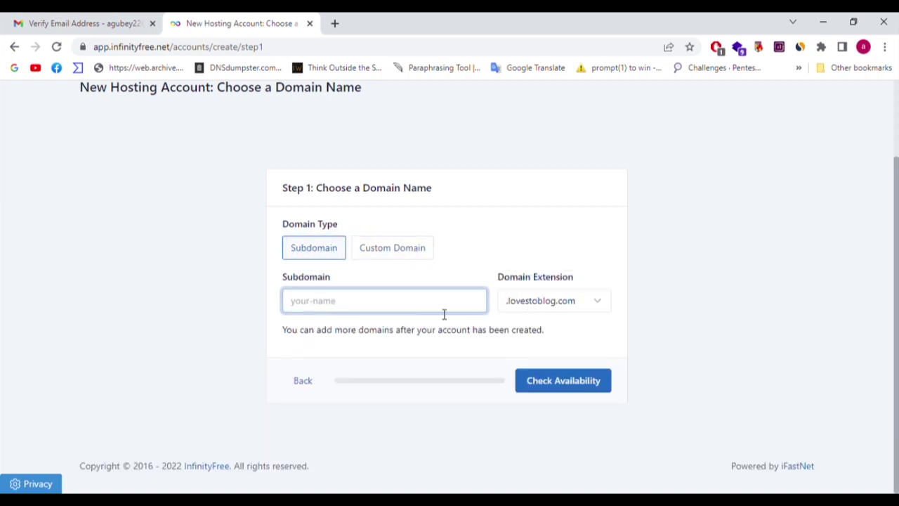
pyautogui.click(587, 309)
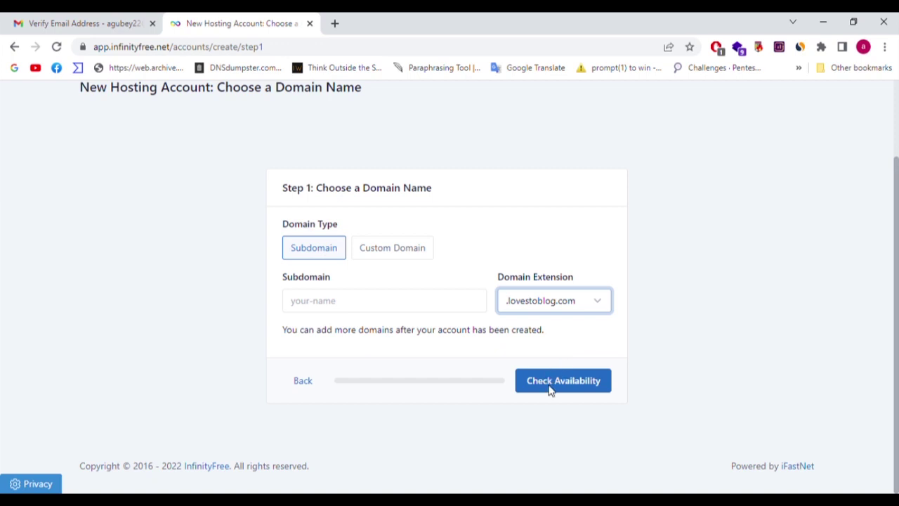
# Choose the .infinityfreeapp.com extension and enter 'agube' as the subdomain.
pyautogui.click(554, 337)
pyautogui.click(443, 305)
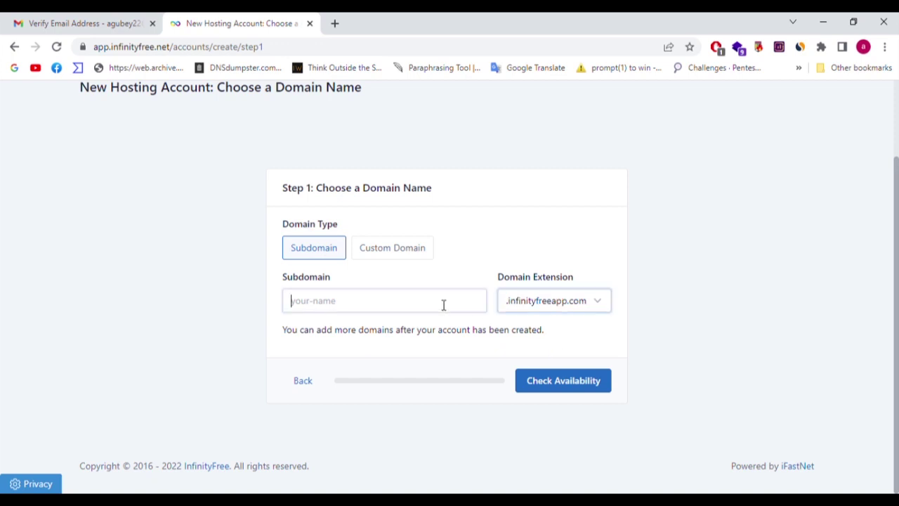
pyautogui.write('agubey')
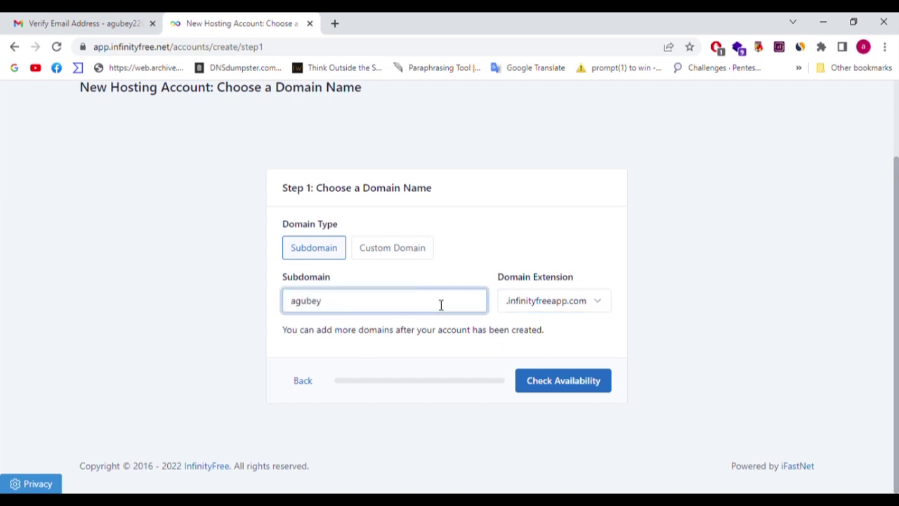
pyautogui.click(443, 348)
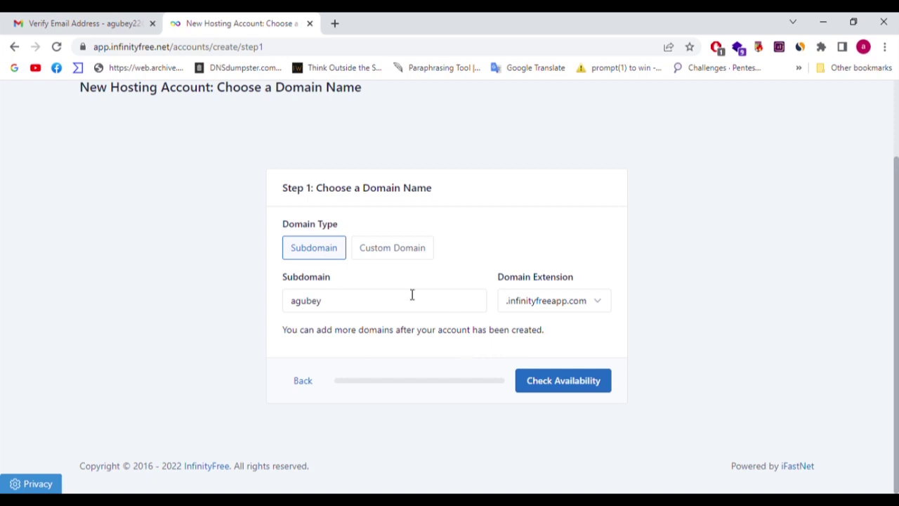
# Try the custom domain option's name field, then return to the subdomain option.
pyautogui.click(379, 251)
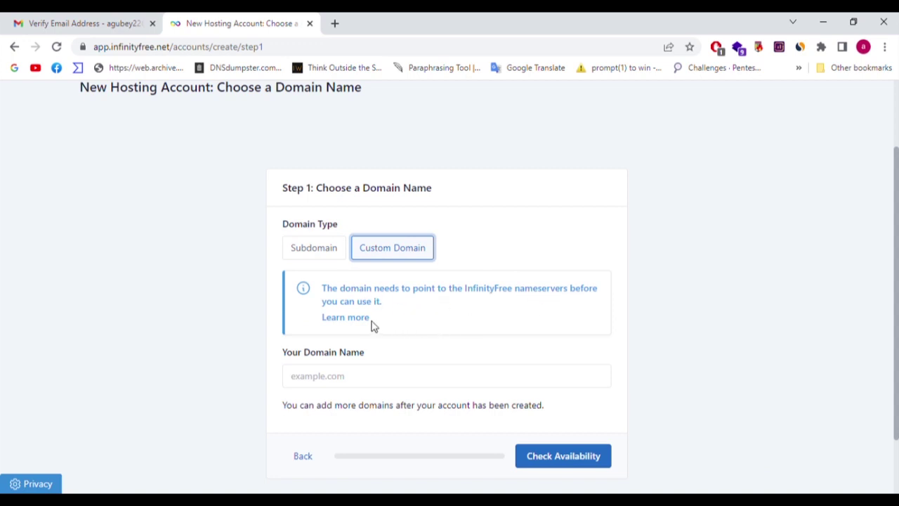
pyautogui.scroll(-1, 463, 312)
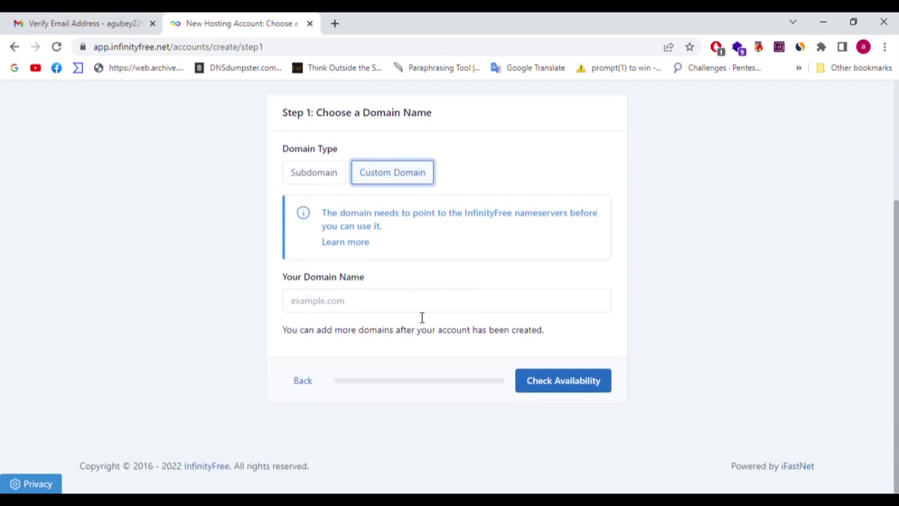
pyautogui.click(345, 308)
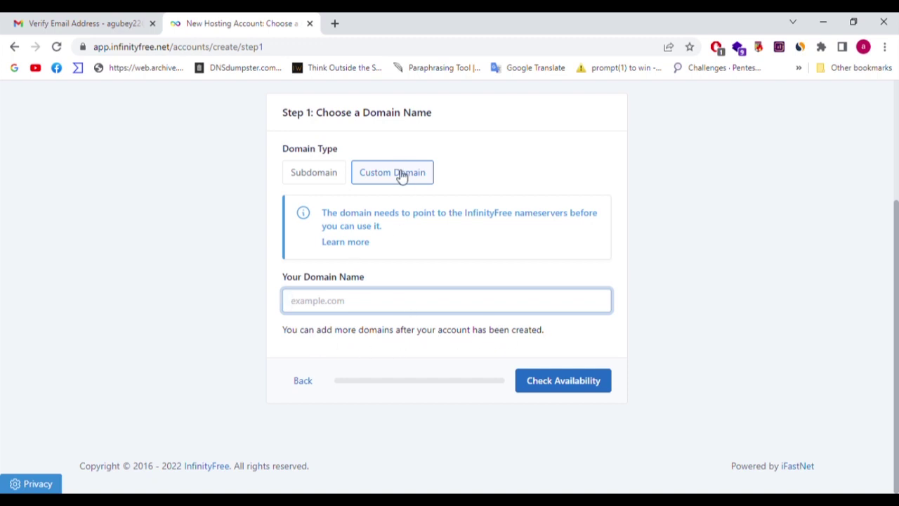
pyautogui.click(335, 175)
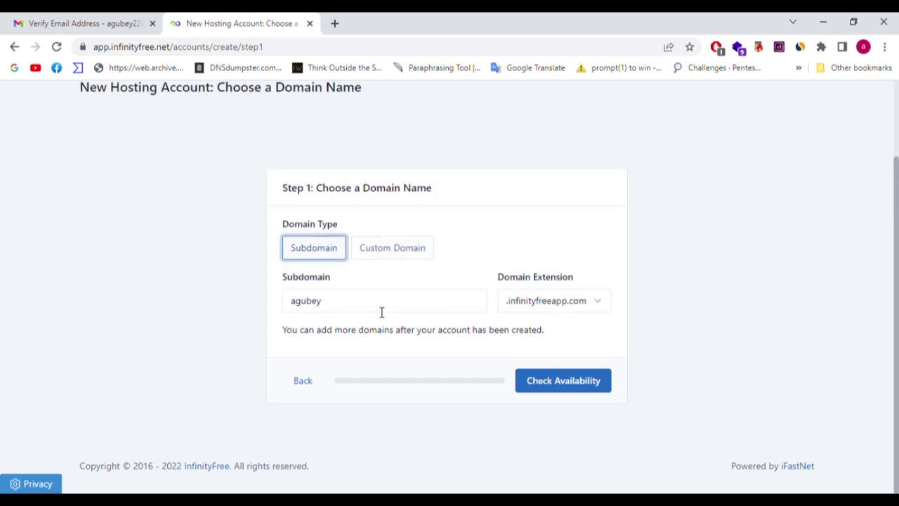
# Replace the subdomain with techupdates and check its availability.
pyautogui.moveTo(376, 311); pyautogui.dragTo(258, 308)
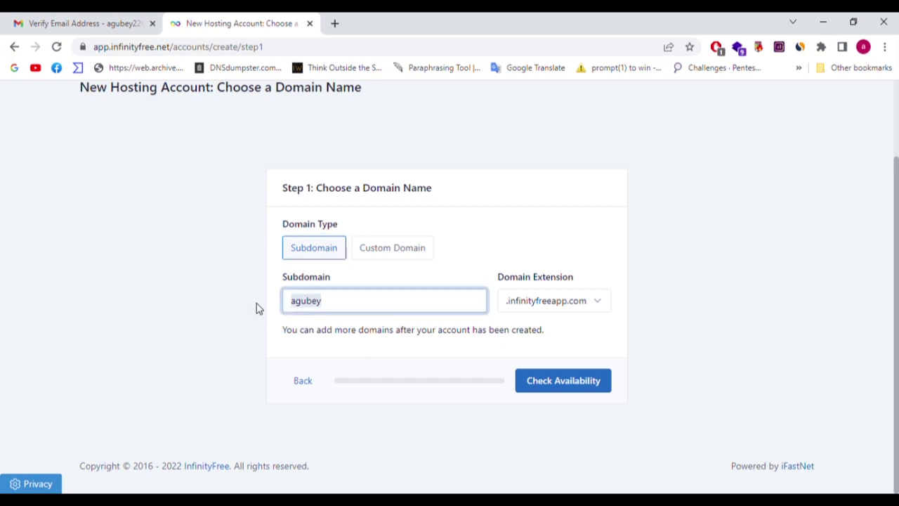
pyautogui.press('BackSpace')
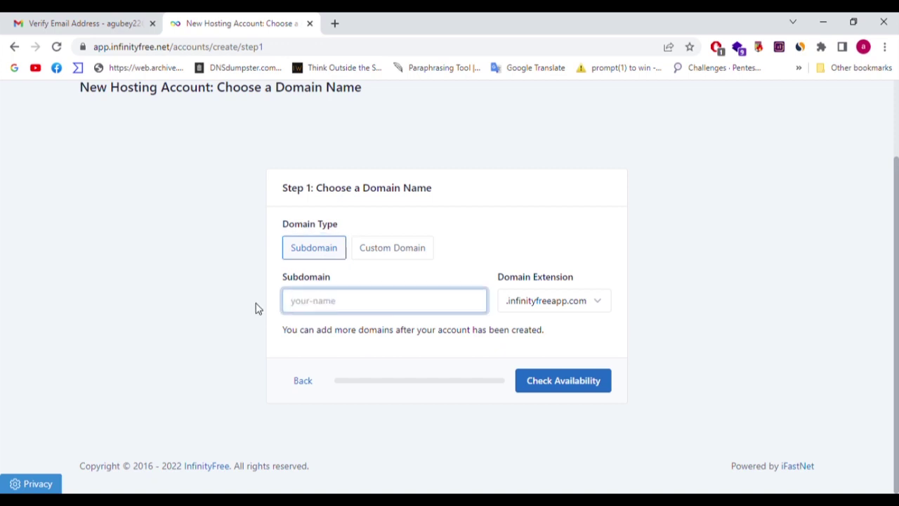
pyautogui.write('techupdates')
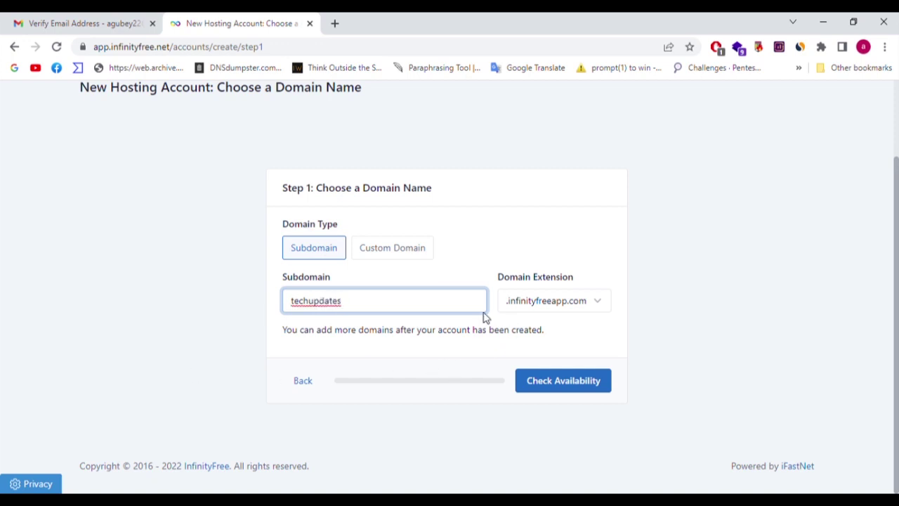
pyautogui.click(555, 383)
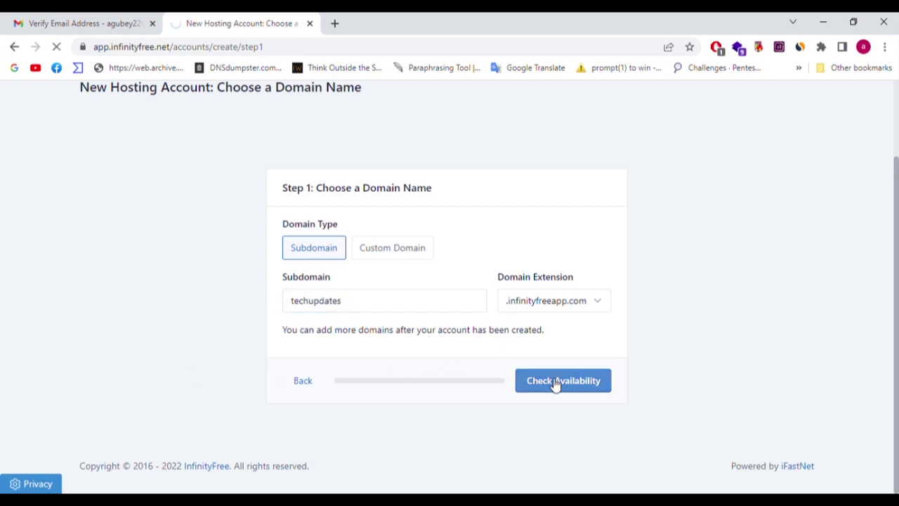
# Scroll through the Step 2 form and enter an account password.
pyautogui.scroll(-3, 297, 293)
pyautogui.scroll(2, 198, 263)
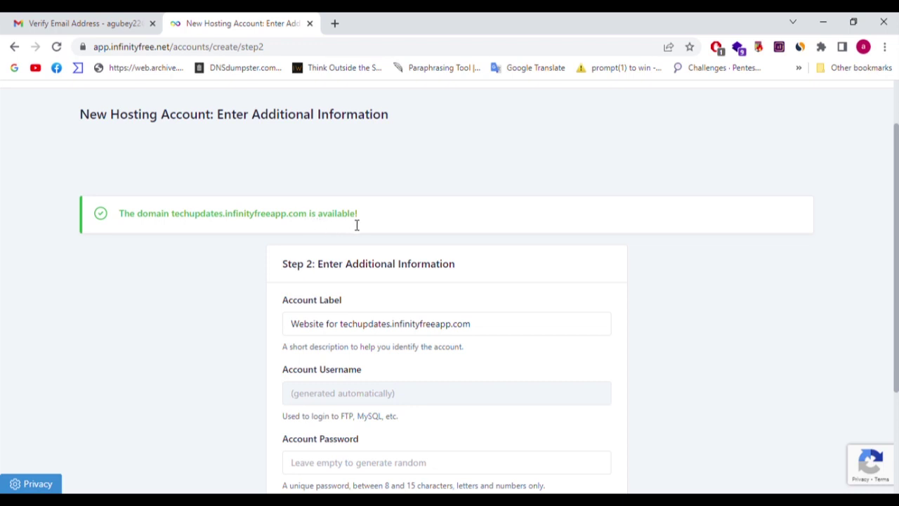
pyautogui.scroll(-2, 418, 272)
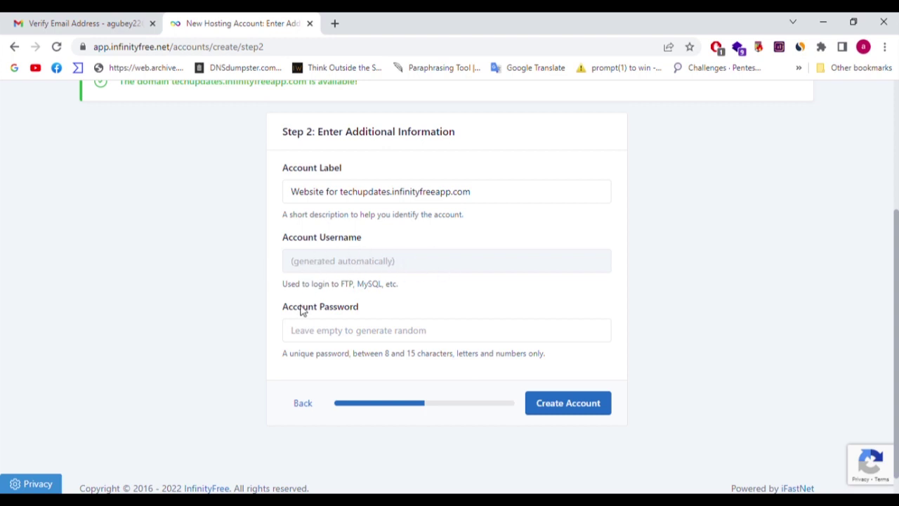
pyautogui.click(359, 337)
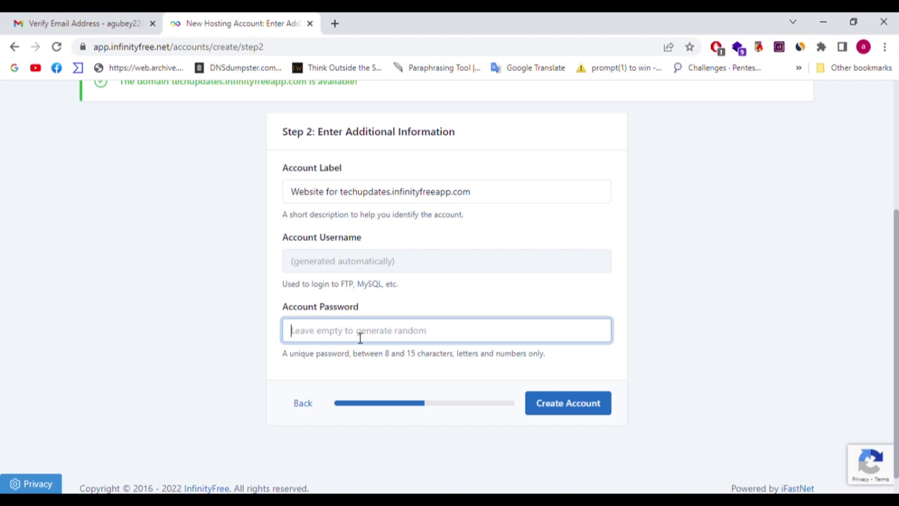
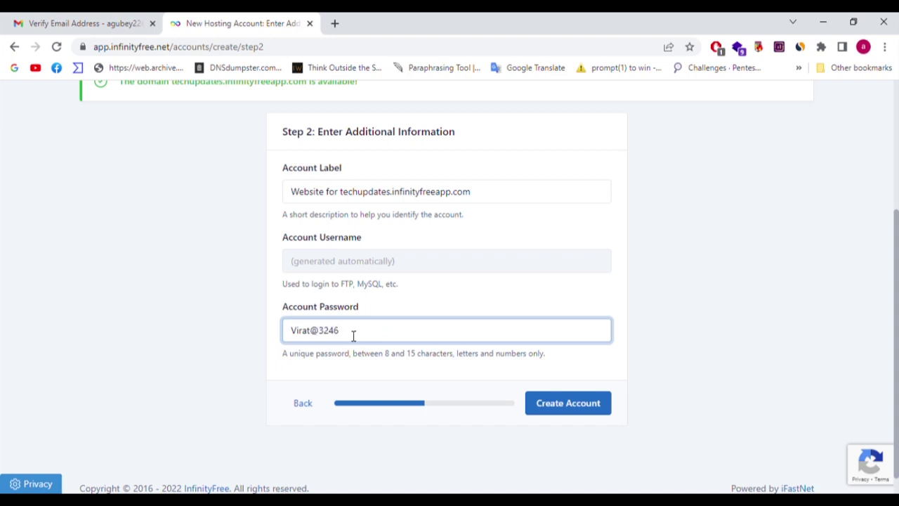
# Submit the account form and pass the reCAPTCHA by selecting the three crosswalk images.
pyautogui.click(587, 403)
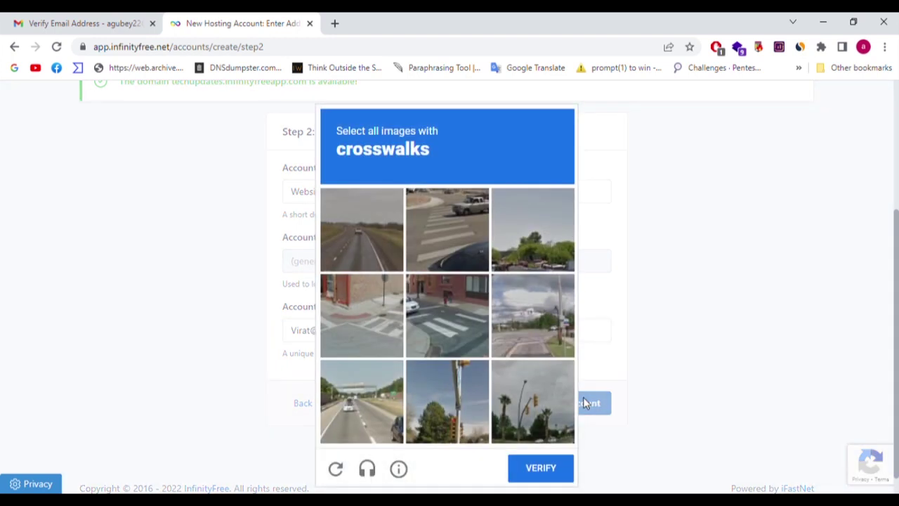
pyautogui.click(442, 244)
pyautogui.click(448, 311)
pyautogui.click(386, 329)
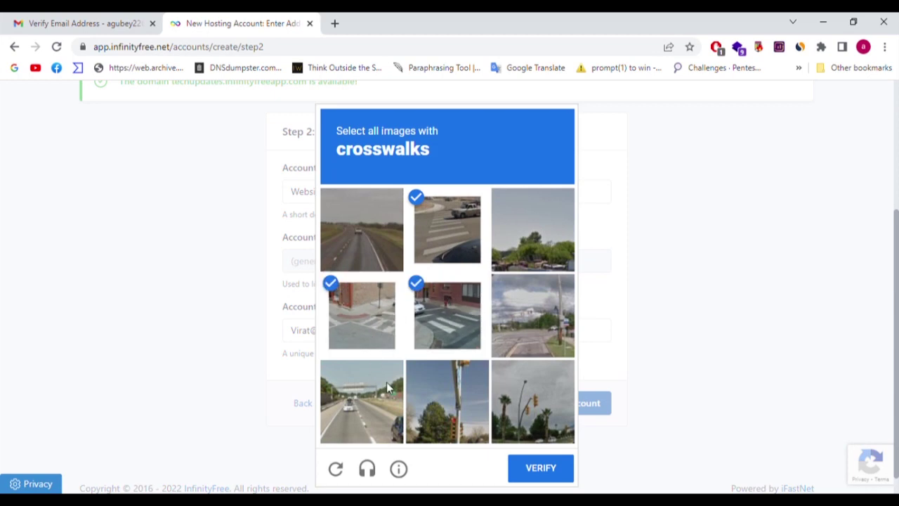
pyautogui.click(559, 471)
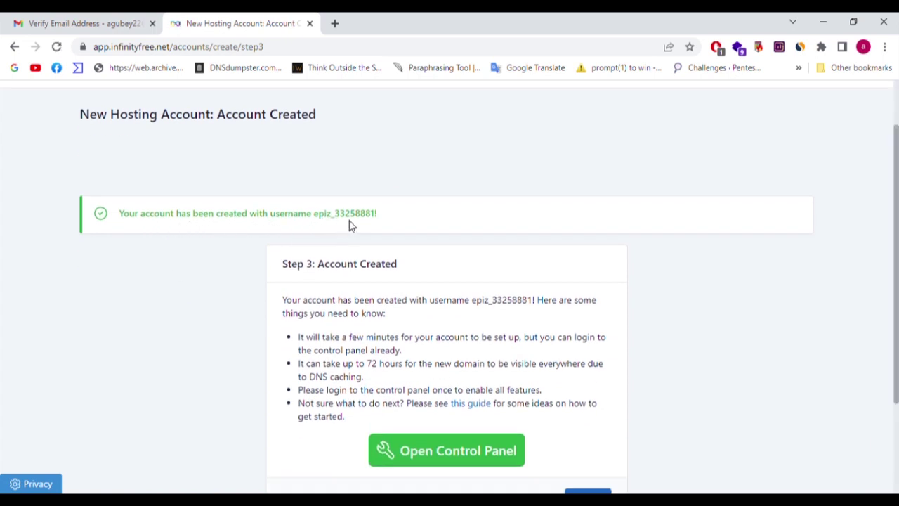
# Select the auto-generated username, review the Account Created page, then switch to Gmail.
pyautogui.moveTo(385, 219); pyautogui.dragTo(313, 212)
pyautogui.scroll(-1, 548, 185)
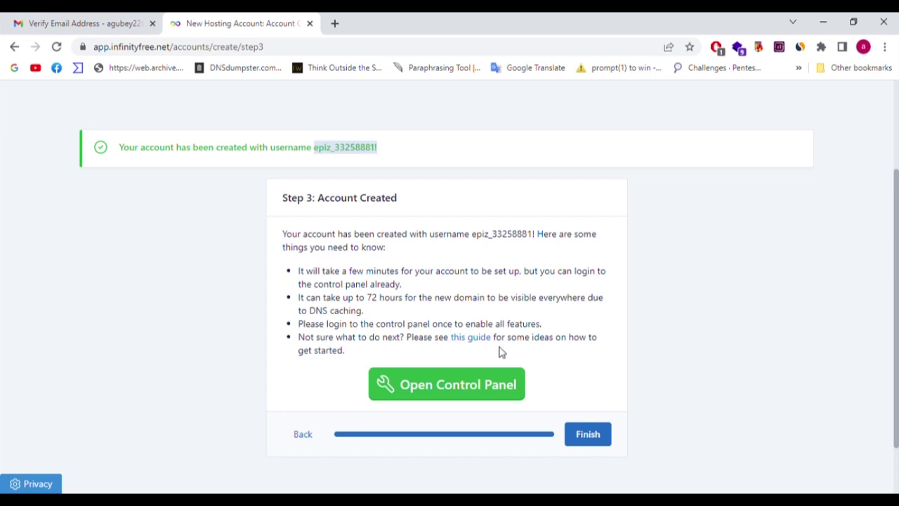
pyautogui.scroll(-1, 278, 349)
pyautogui.scroll(2, 285, 341)
pyautogui.click(72, 21)
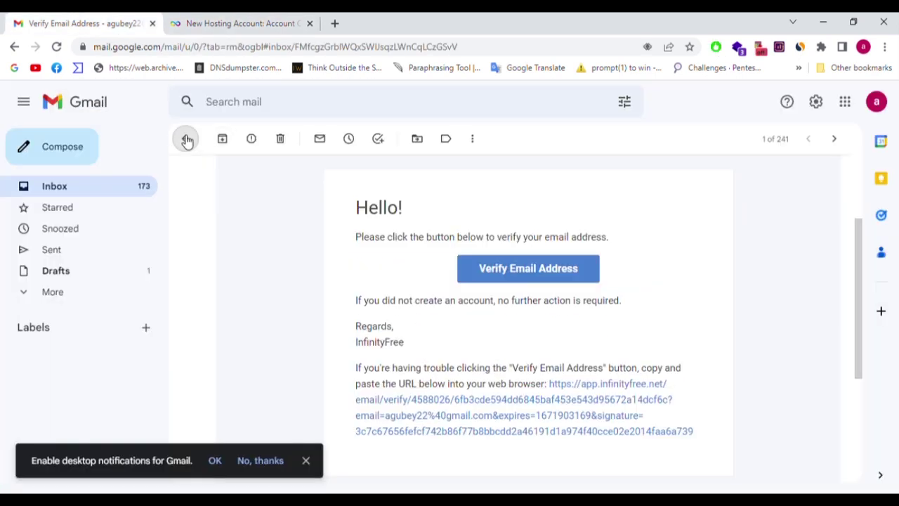
# Open the new InfinityFree account email from the Gmail inbox and scroll through it.
pyautogui.click(186, 139)
pyautogui.click(411, 205)
pyautogui.scroll(-2, 412, 210)
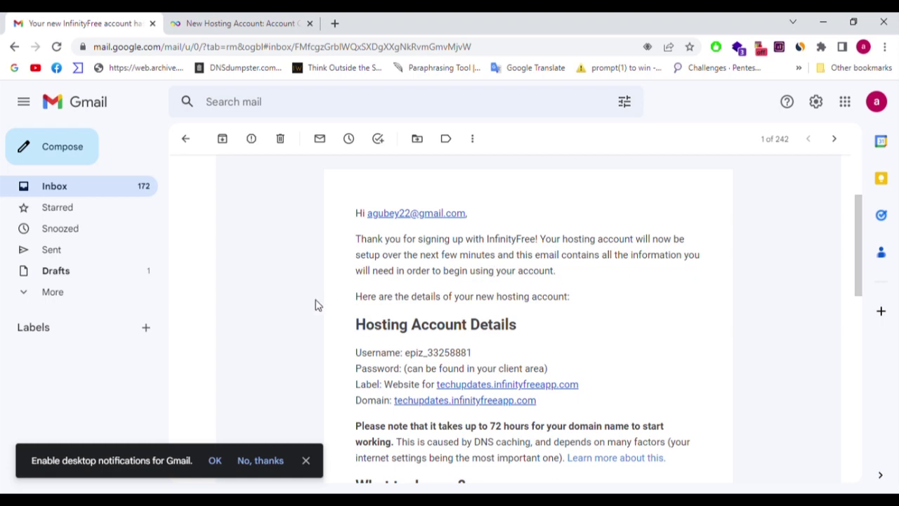
pyautogui.scroll(-1, 365, 299)
# Highlight the username, password line, domain label and 72-hour wait, then return to InfinityFree.
pyautogui.moveTo(472, 287); pyautogui.dragTo(413, 295)
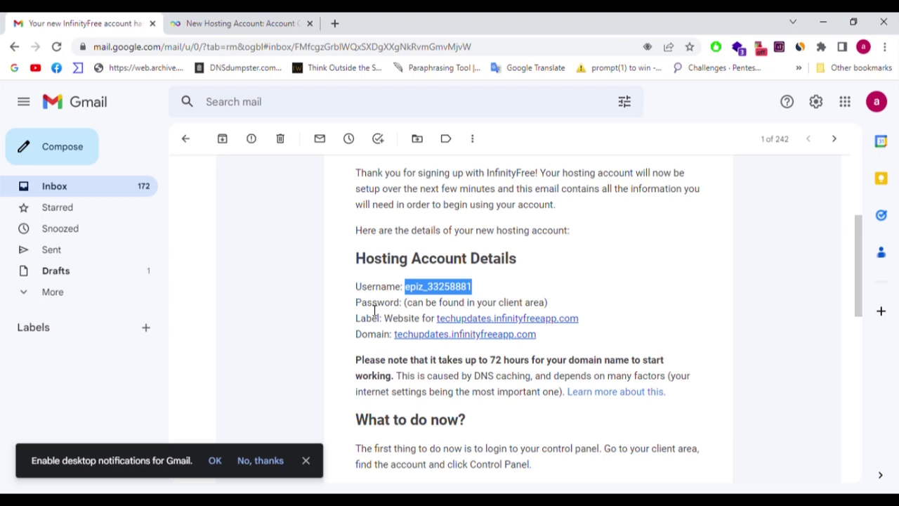
pyautogui.moveTo(357, 304); pyautogui.dragTo(389, 304)
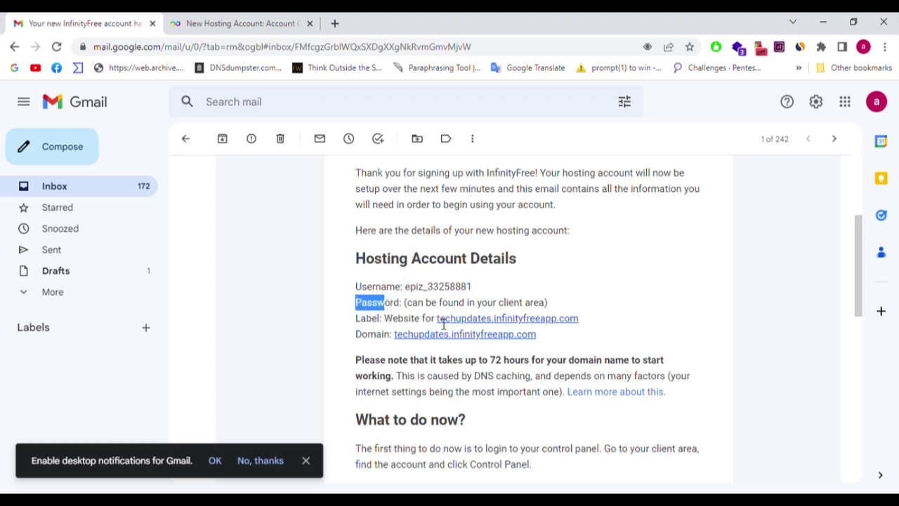
pyautogui.moveTo(588, 321); pyautogui.dragTo(439, 323)
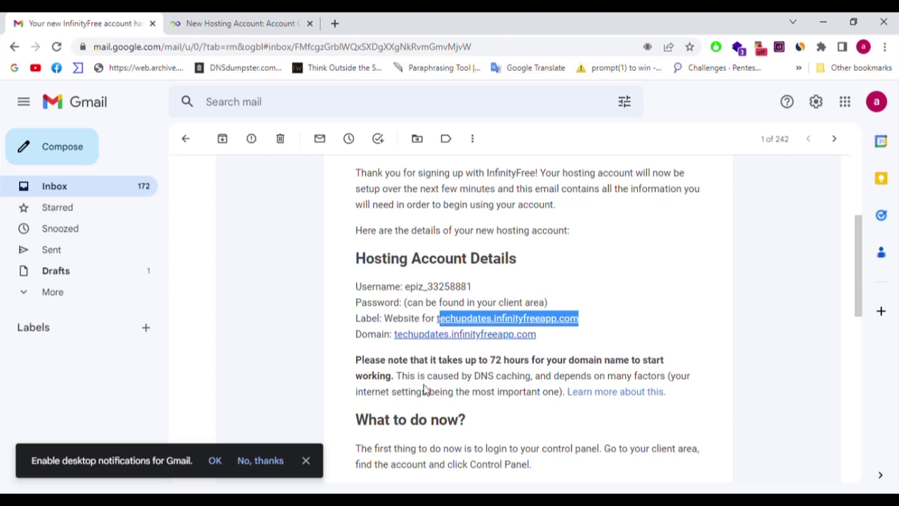
pyautogui.doubleClick(496, 362)
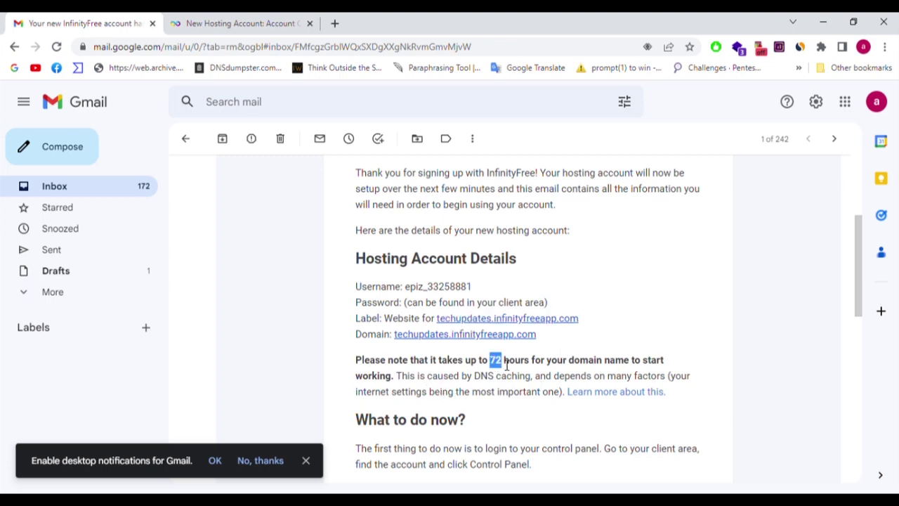
pyautogui.click(188, 143)
pyautogui.click(239, 23)
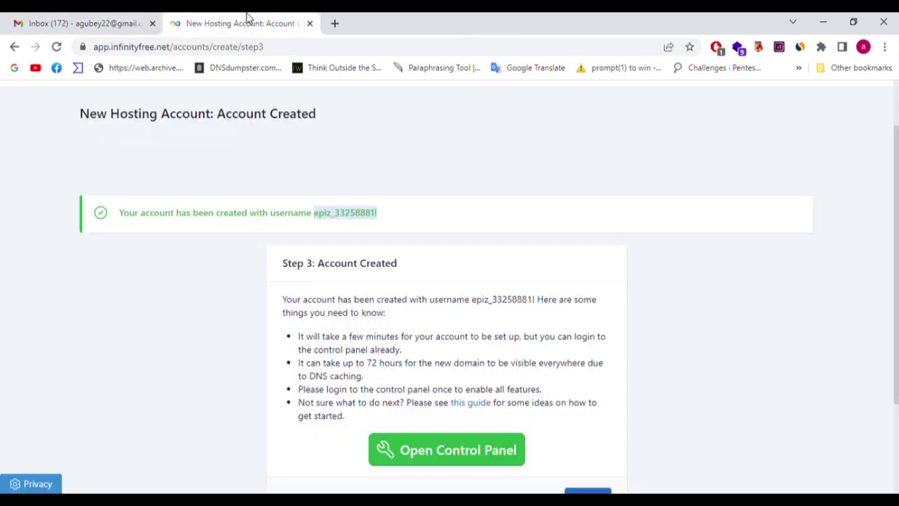
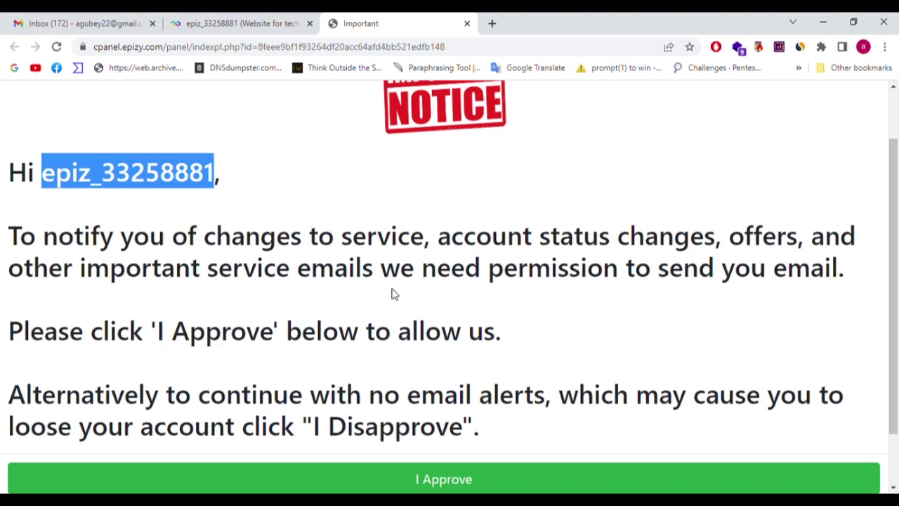
# Approve the service-email permission on the Important Notice page with I Approve.
pyautogui.scroll(-1, 392, 294)
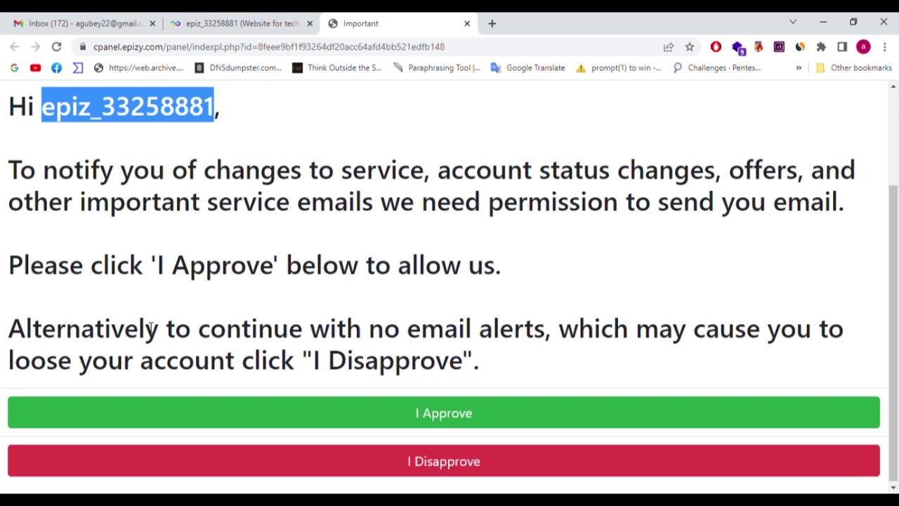
pyautogui.scroll(2, 148, 327)
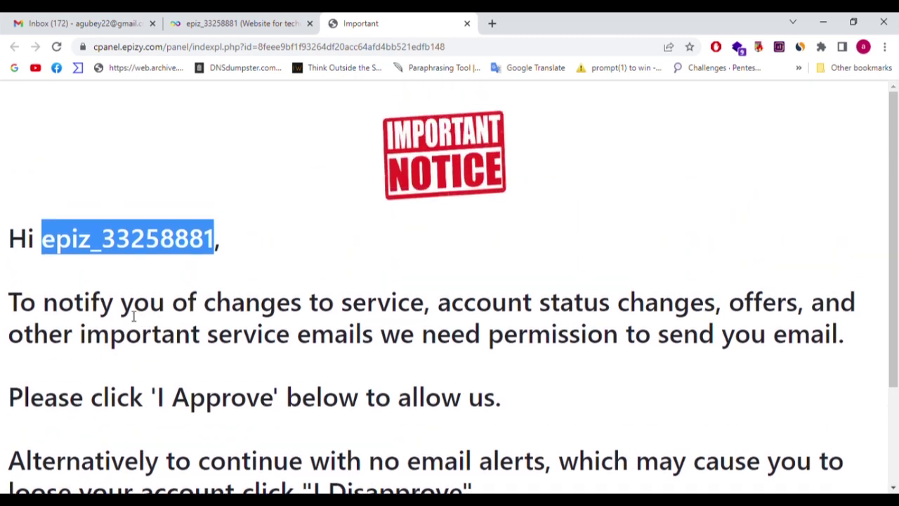
pyautogui.scroll(-2, 159, 306)
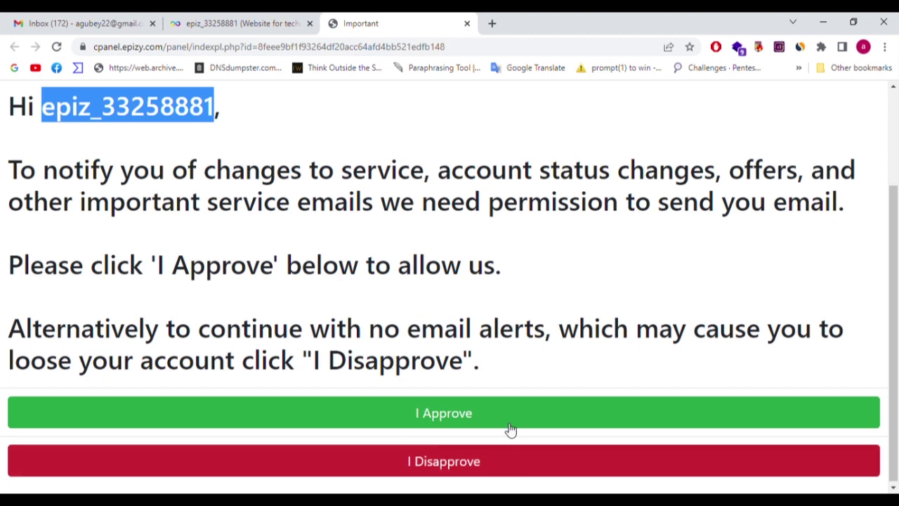
pyautogui.click(425, 414)
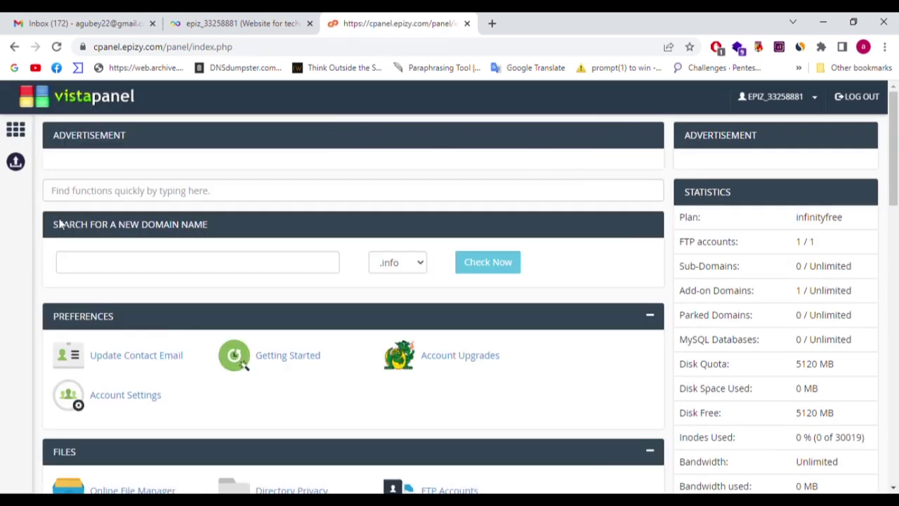
# Launch Online File Manager from the Files section, opening Monsta FTP in a new tab.
pyautogui.scroll(-2, 288, 211)
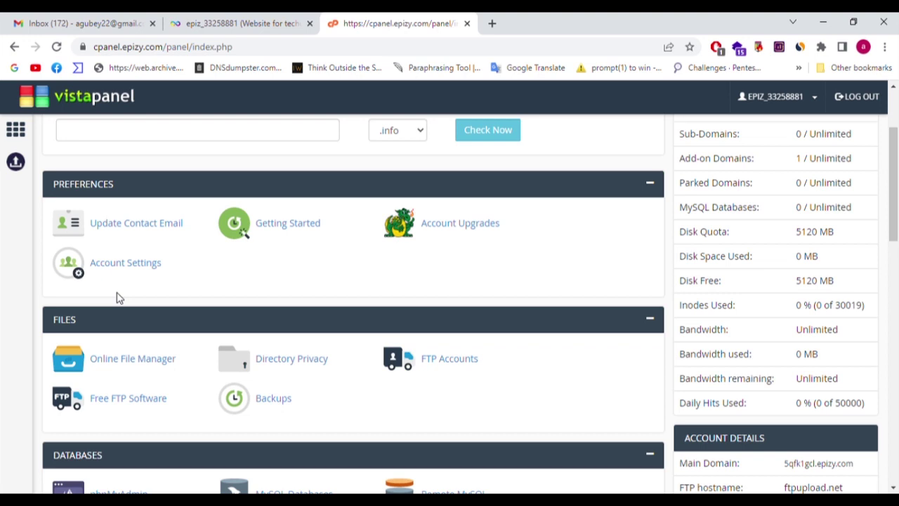
pyautogui.scroll(-1, 212, 277)
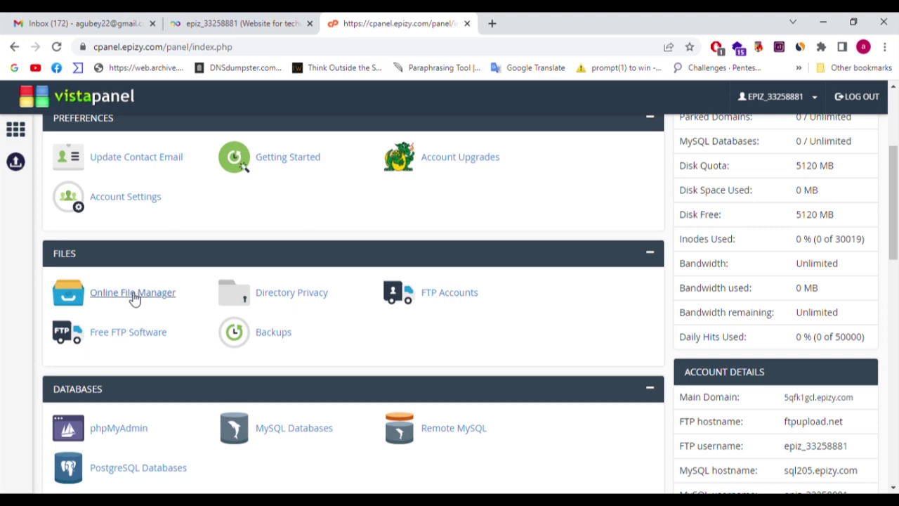
pyautogui.click(134, 298)
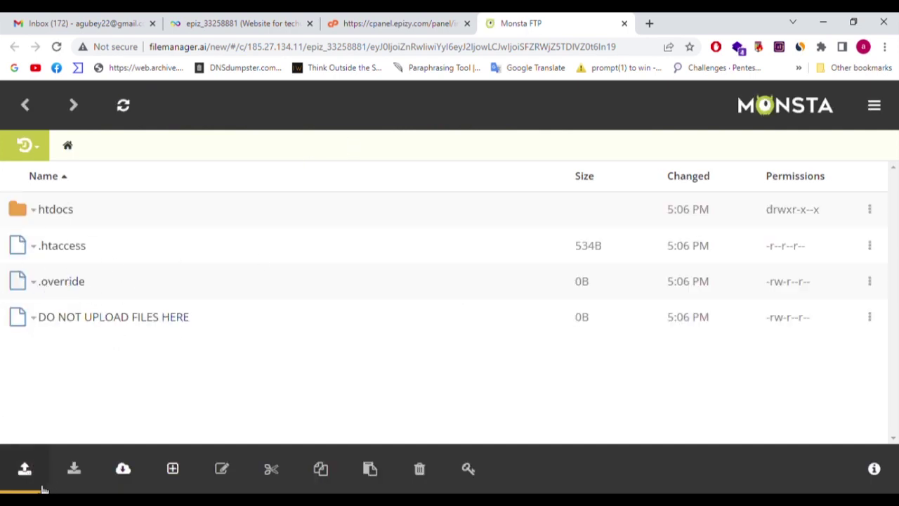
# Close the Monsta FTP tab and launch Softaculous Apps Installer from the Software section.
pyautogui.click(623, 23)
pyautogui.scroll(-3, 591, 211)
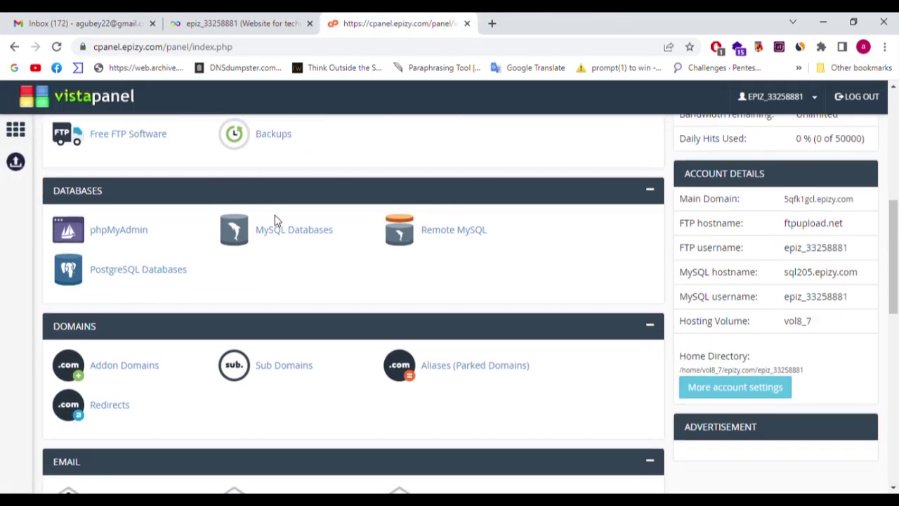
pyautogui.scroll(-1, 288, 238)
pyautogui.scroll(-1, 284, 265)
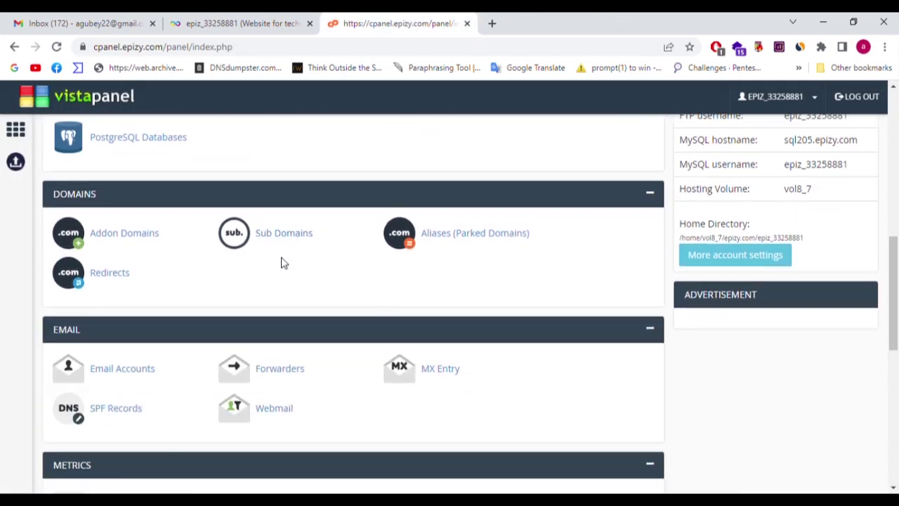
pyautogui.scroll(-3, 283, 263)
pyautogui.scroll(-3, 288, 265)
pyautogui.scroll(3, 113, 285)
pyautogui.scroll(5, 111, 283)
pyautogui.scroll(-2, 105, 281)
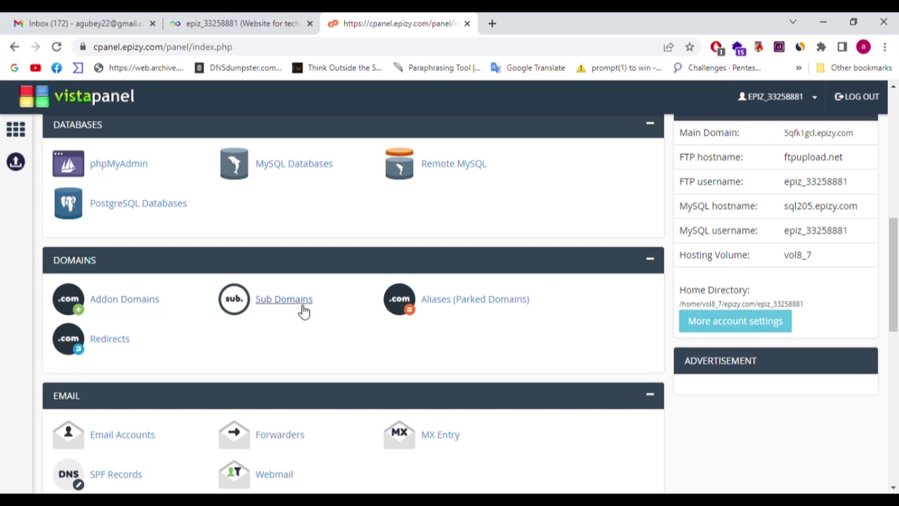
pyautogui.scroll(-3, 195, 321)
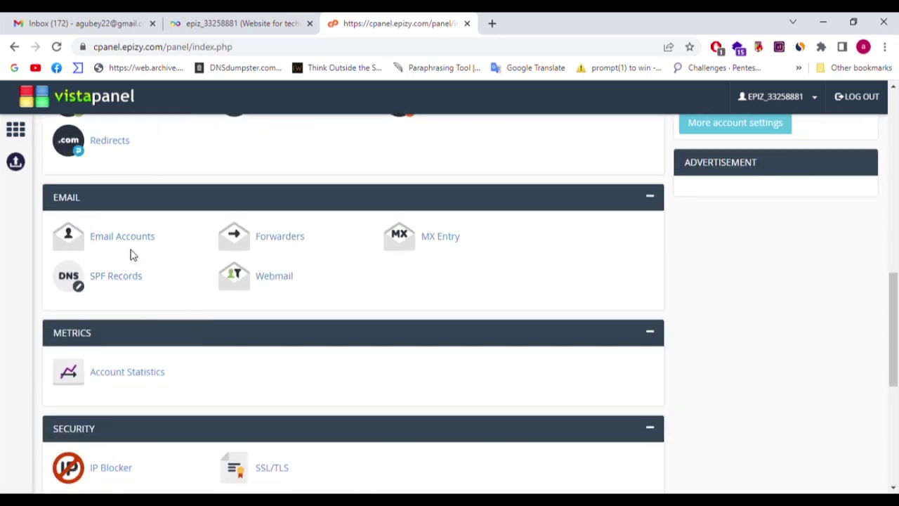
pyautogui.scroll(-4, 135, 248)
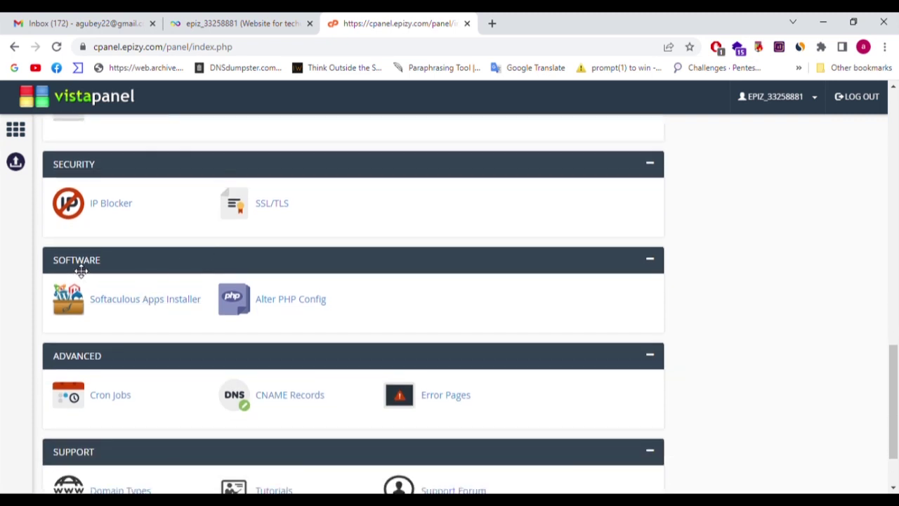
pyautogui.click(134, 307)
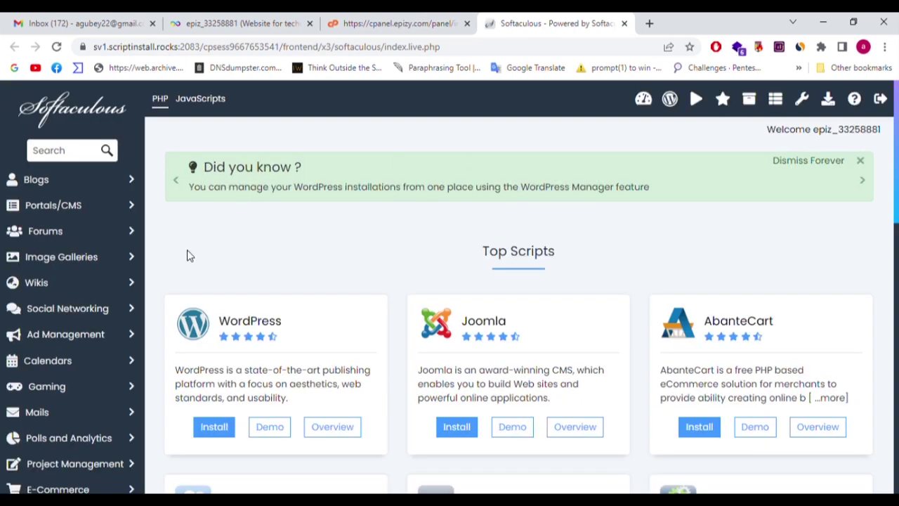
# Browse the Top Scripts catalogue and start installing WordPress from its card.
pyautogui.scroll(-1, 245, 277)
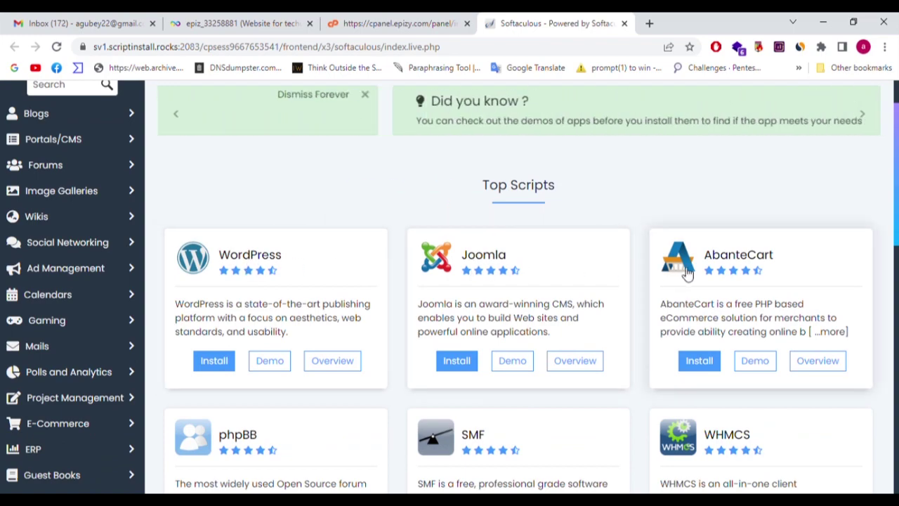
pyautogui.scroll(-2, 667, 272)
pyautogui.scroll(-1, 625, 274)
pyautogui.scroll(-6, 530, 282)
pyautogui.scroll(8, 527, 281)
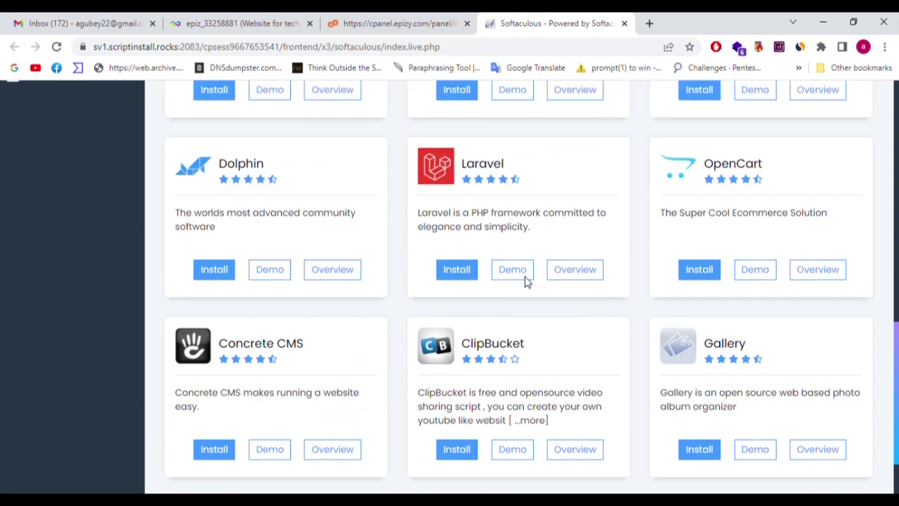
pyautogui.scroll(-1, 219, 281)
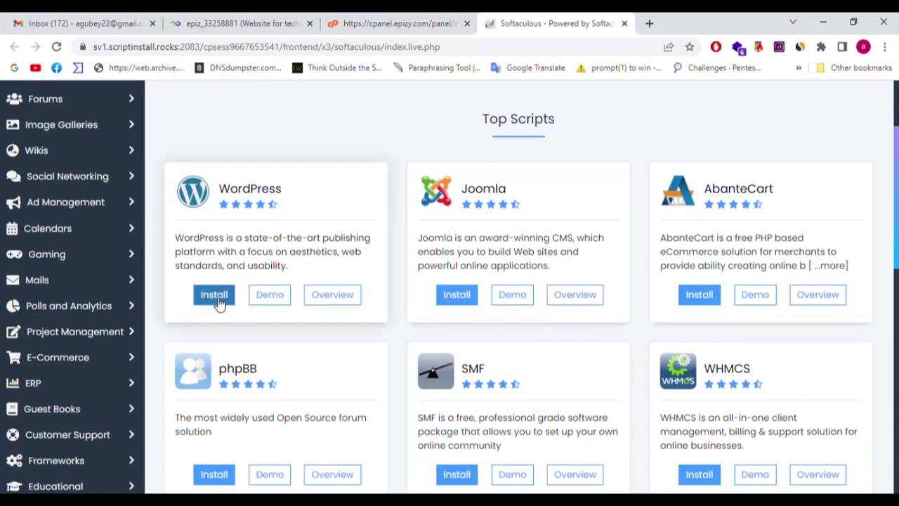
pyautogui.click(220, 302)
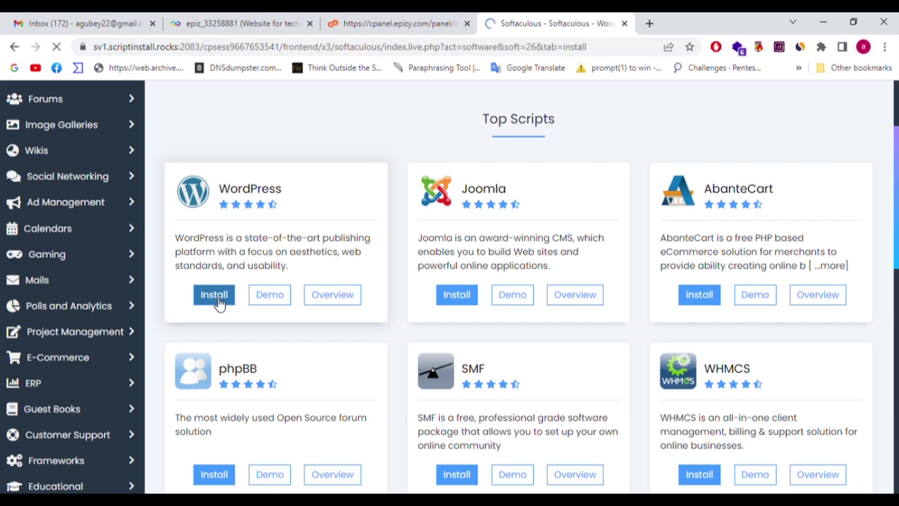
# Confirm the install targets techupdates.infinityfreeapp.com and leave the In Directory field empty.
pyautogui.scroll(-1, 404, 239)
pyautogui.scroll(-1, 403, 239)
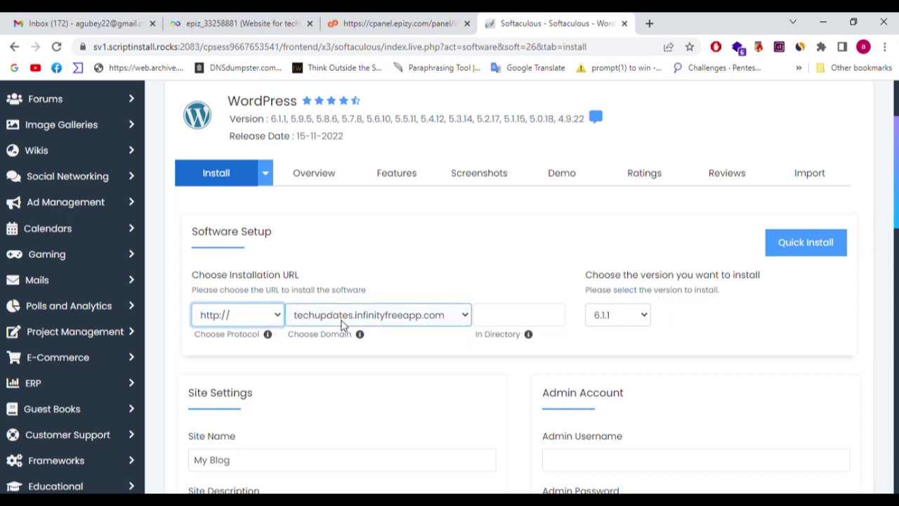
pyautogui.click(466, 318)
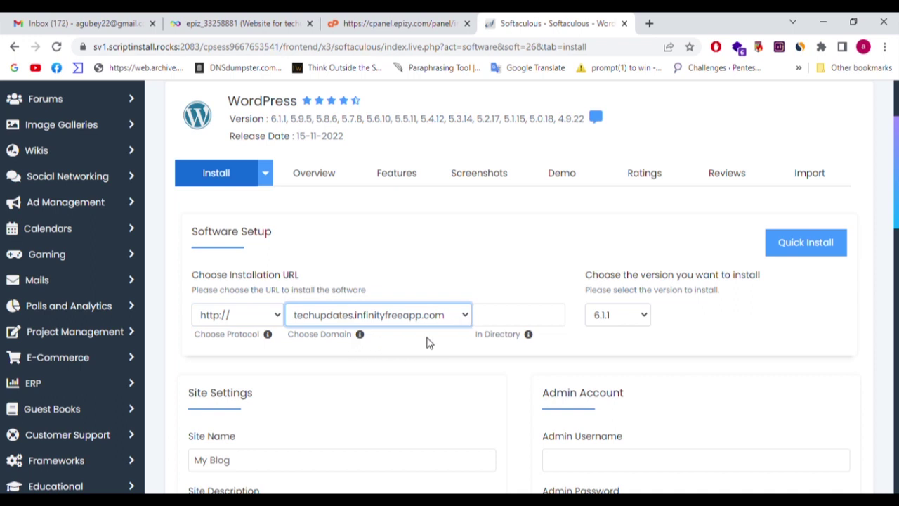
pyautogui.click(458, 369)
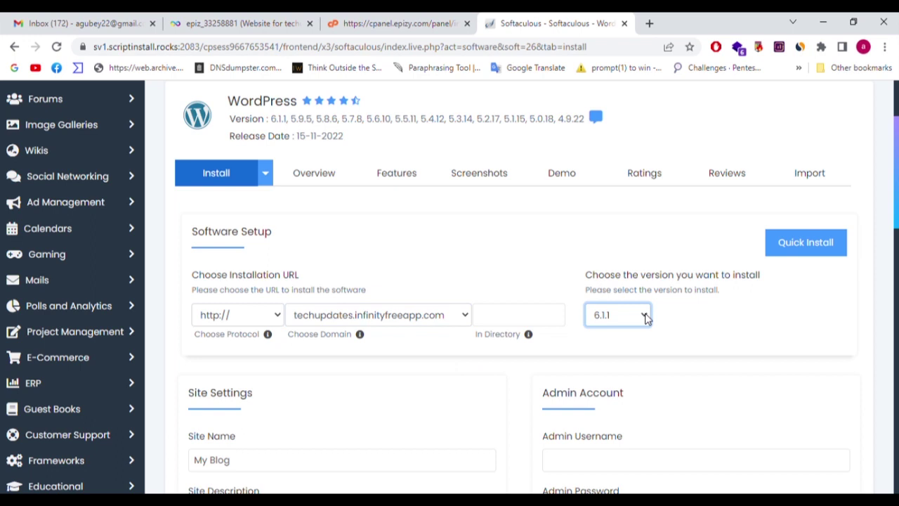
pyautogui.click(481, 321)
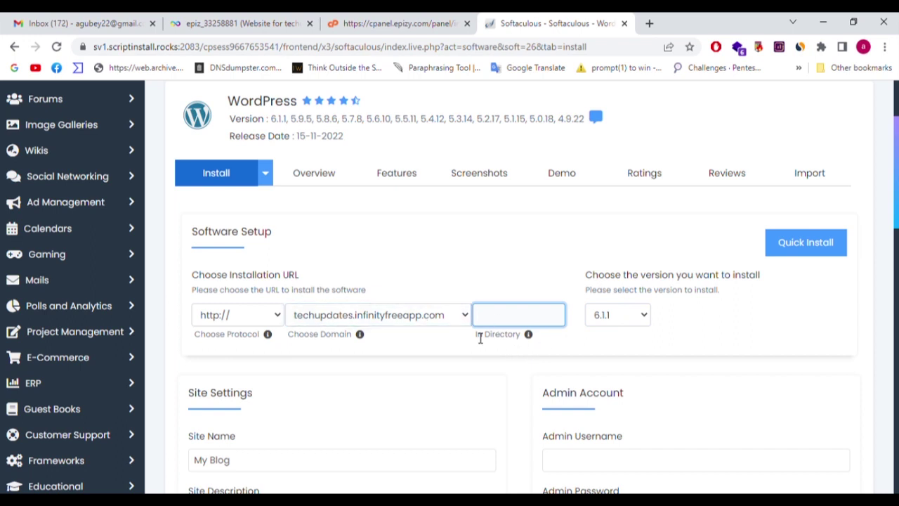
# Select the default site name 'My Blog' in Site Settings.
pyautogui.scroll(-2, 457, 379)
pyautogui.scroll(-1, 312, 312)
pyautogui.moveTo(246, 204); pyautogui.dragTo(175, 195)
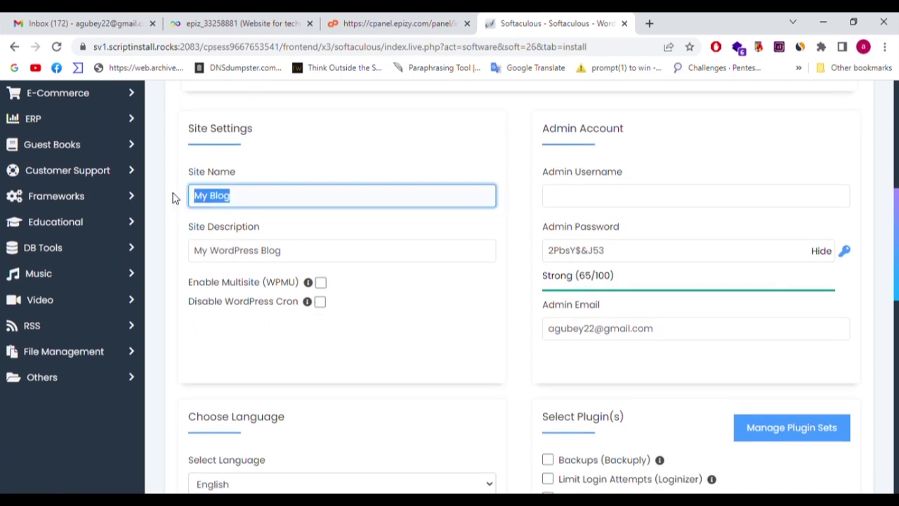
# Set the admin username to 'admin' and replace the generated password with a custom one.
pyautogui.click(601, 199)
pyautogui.write('admin')
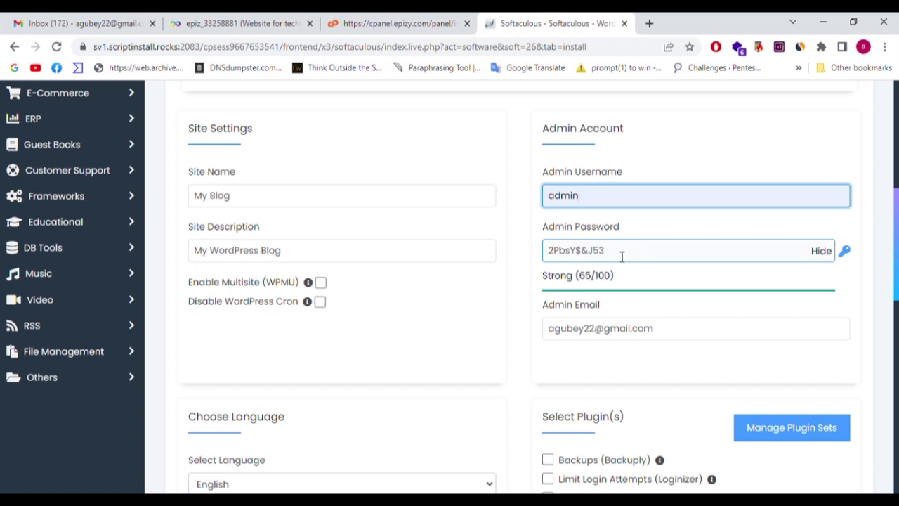
pyautogui.moveTo(630, 257); pyautogui.dragTo(522, 257)
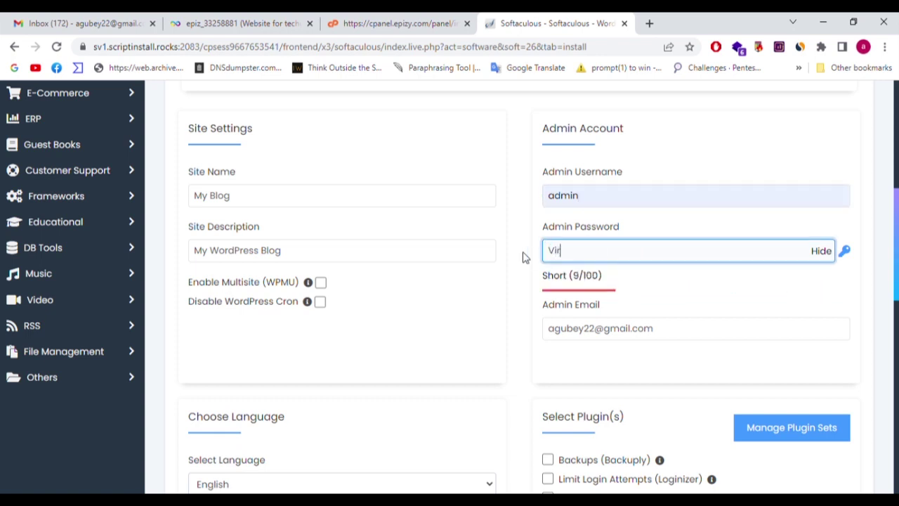
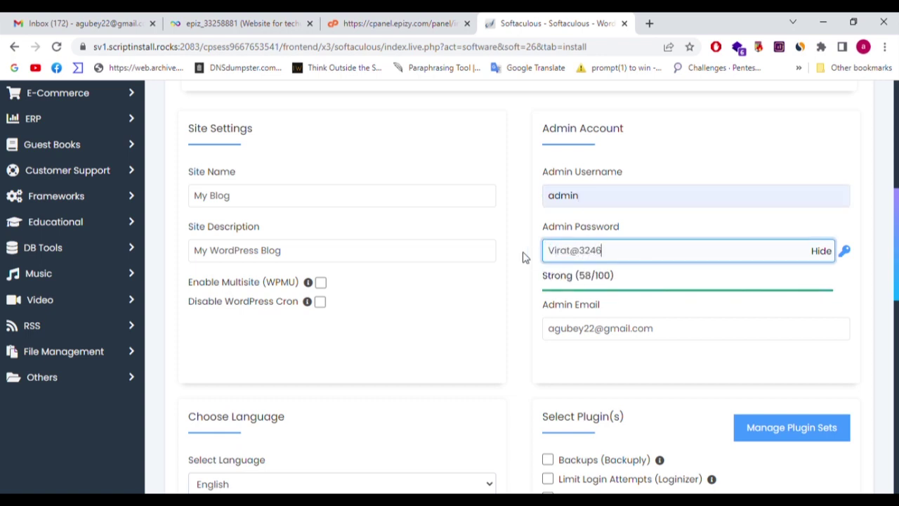
pyautogui.moveTo(622, 256); pyautogui.dragTo(567, 256)
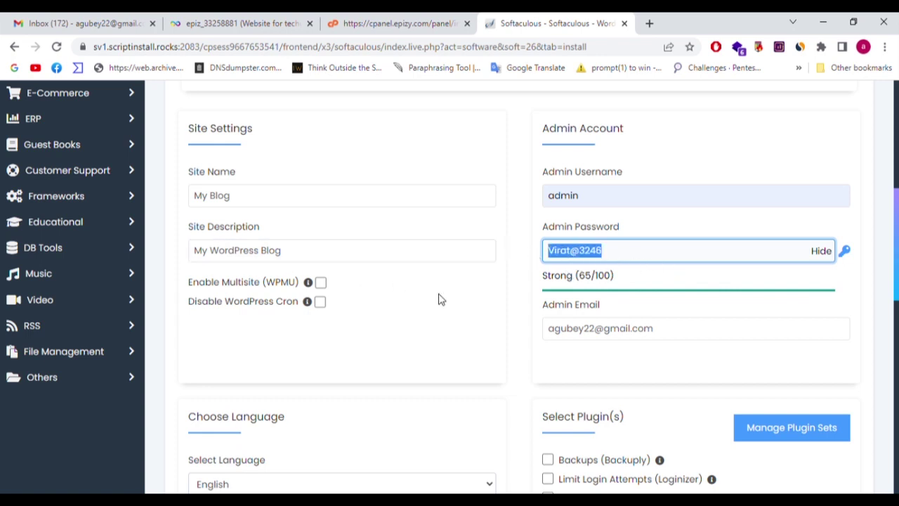
# Expand and collapse Advanced Options to review the database and auto-upgrade settings.
pyautogui.scroll(-1, 443, 302)
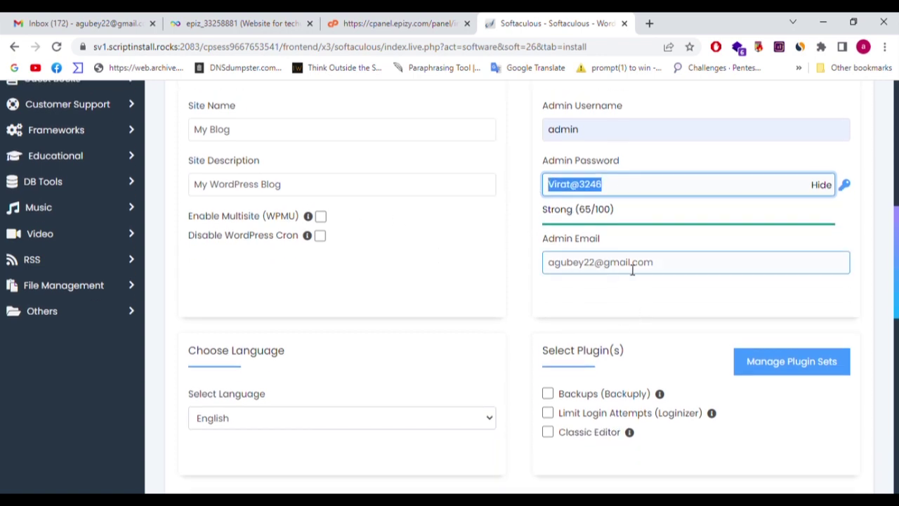
pyautogui.scroll(-3, 531, 300)
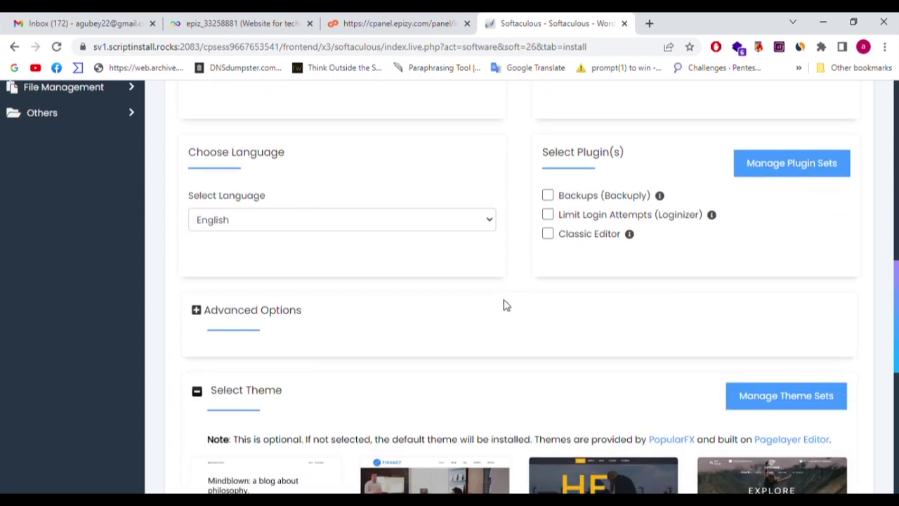
pyautogui.click(197, 311)
pyautogui.scroll(-2, 312, 284)
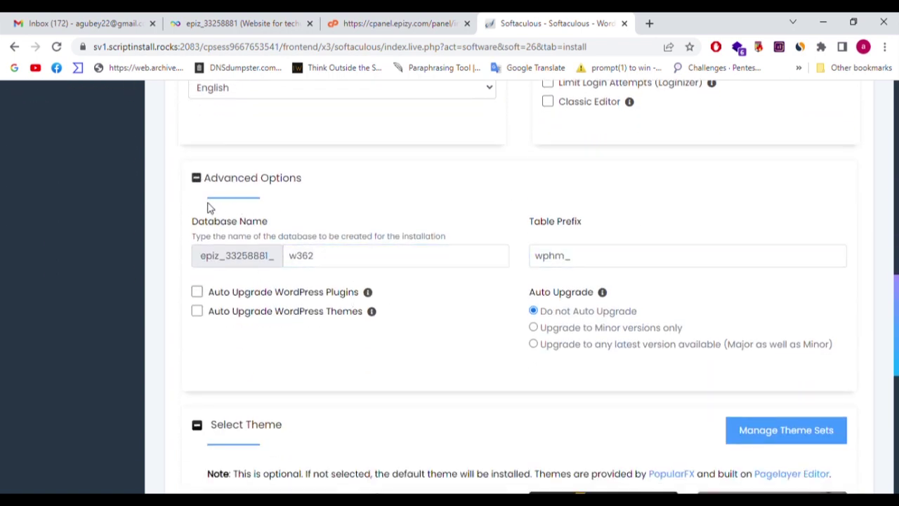
pyautogui.click(197, 179)
pyautogui.scroll(-4, 415, 276)
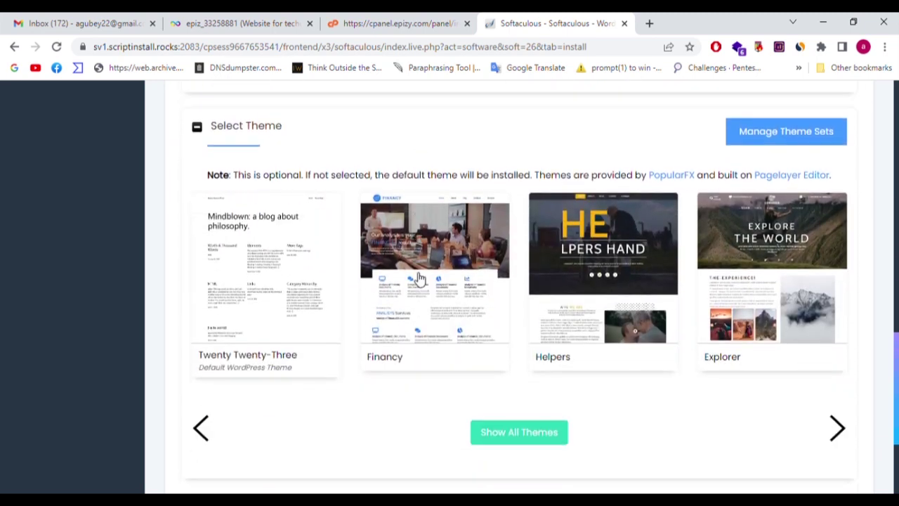
pyautogui.scroll(-1, 367, 337)
pyautogui.scroll(3, 367, 337)
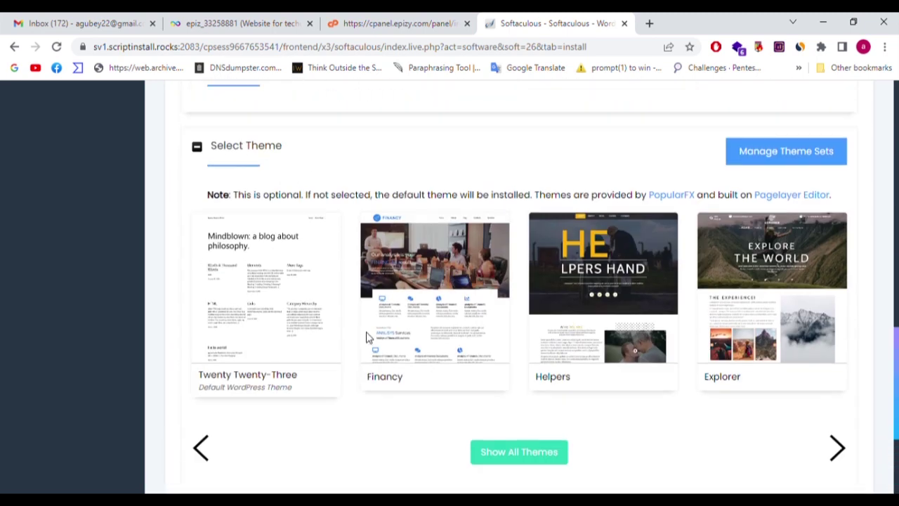
pyautogui.scroll(5, 394, 340)
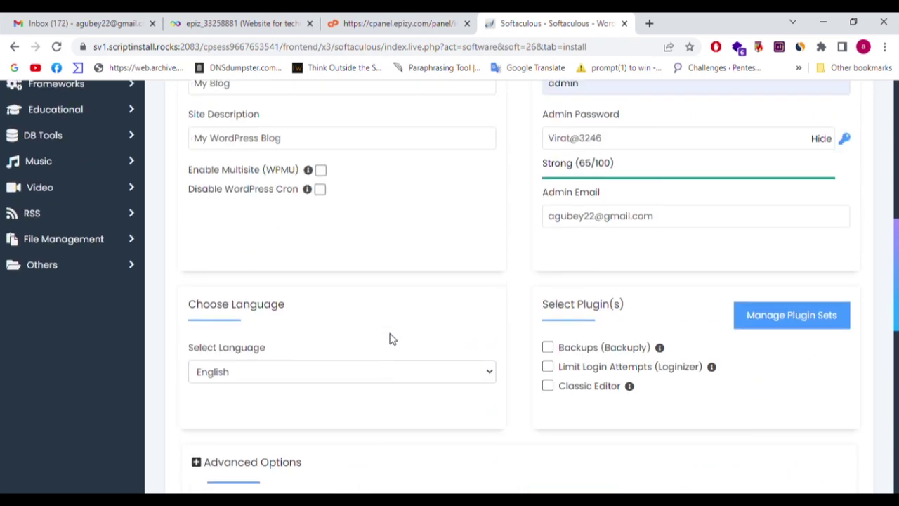
# Check the admin email address and run the WordPress installation.
pyautogui.click(677, 217)
pyautogui.moveTo(677, 217); pyautogui.dragTo(551, 219)
pyautogui.scroll(1, 595, 258)
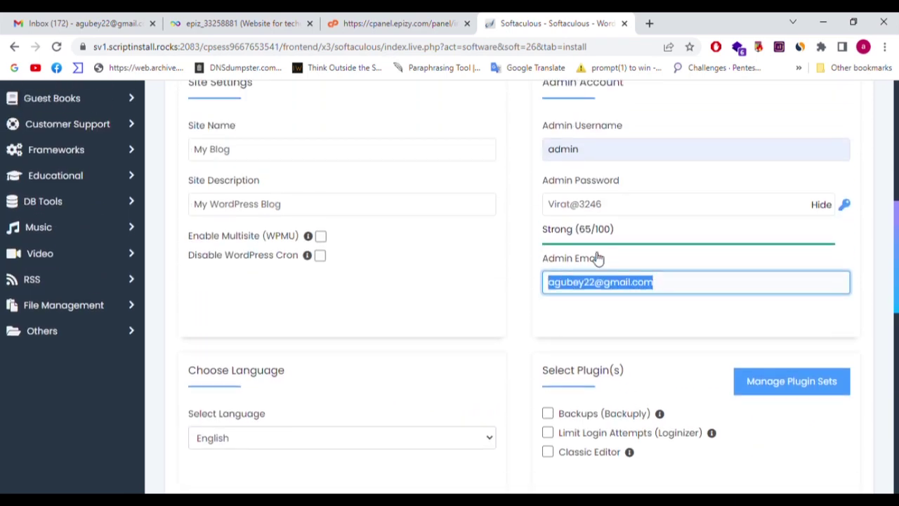
pyautogui.scroll(-12, 510, 301)
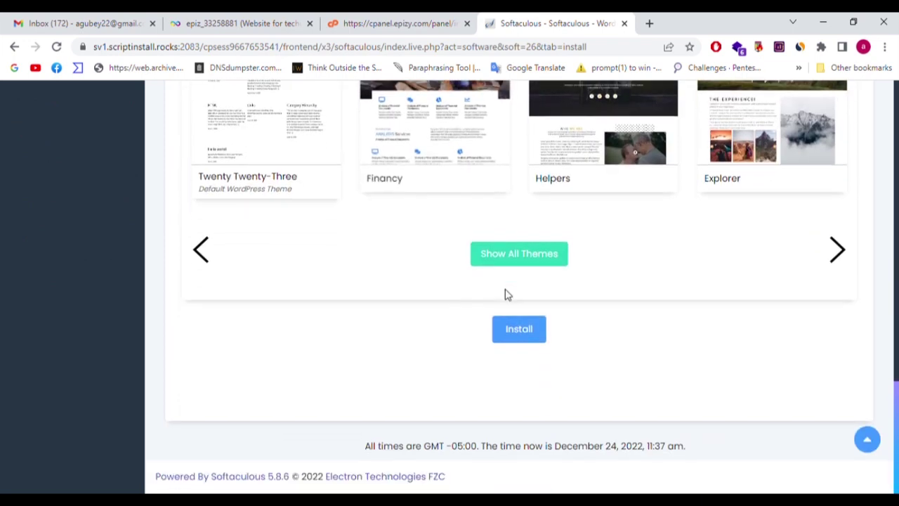
pyautogui.click(515, 327)
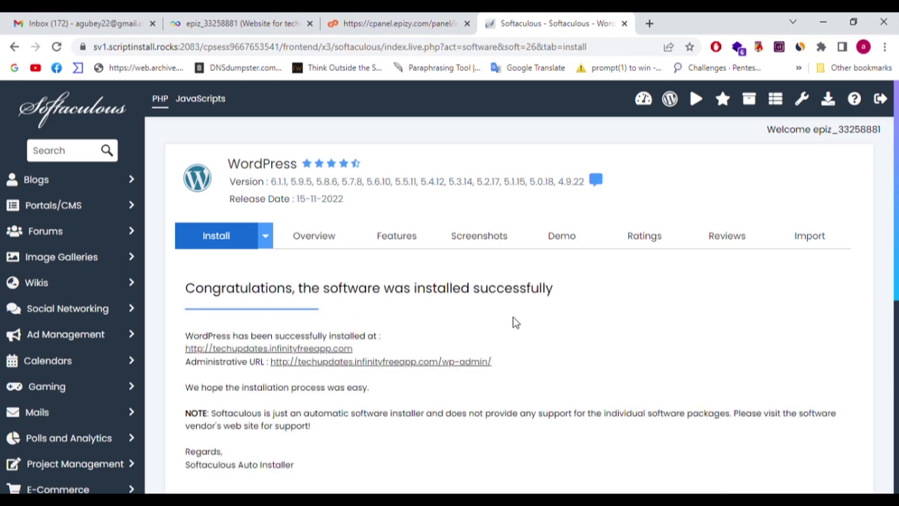
# Review the success page and open techupdates.infinityfreeapp.com in a background tab.
pyautogui.scroll(-2, 519, 316)
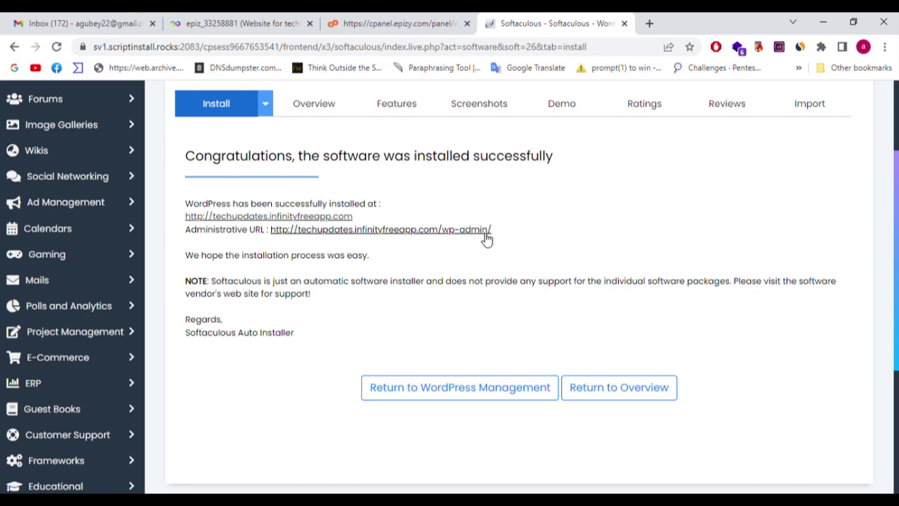
pyautogui.scroll(2, 385, 309)
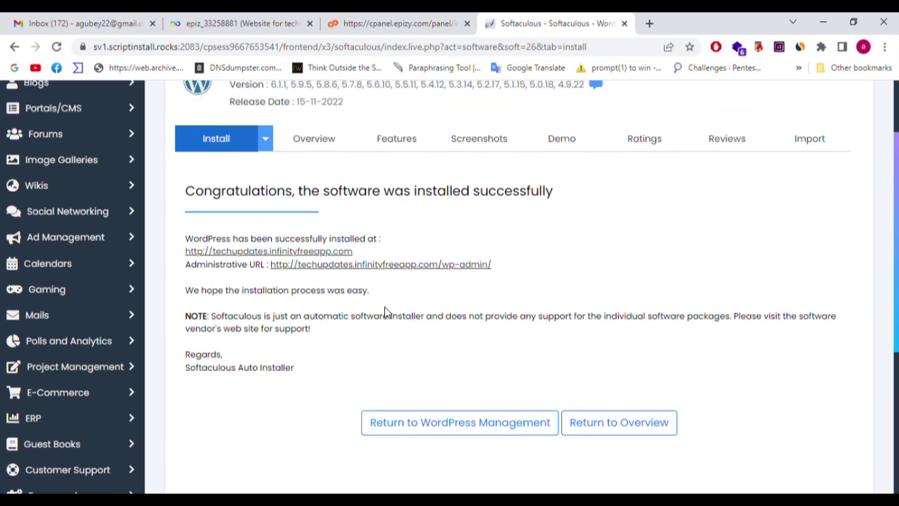
pyautogui.scroll(-3, 386, 311)
pyautogui.scroll(1, 385, 316)
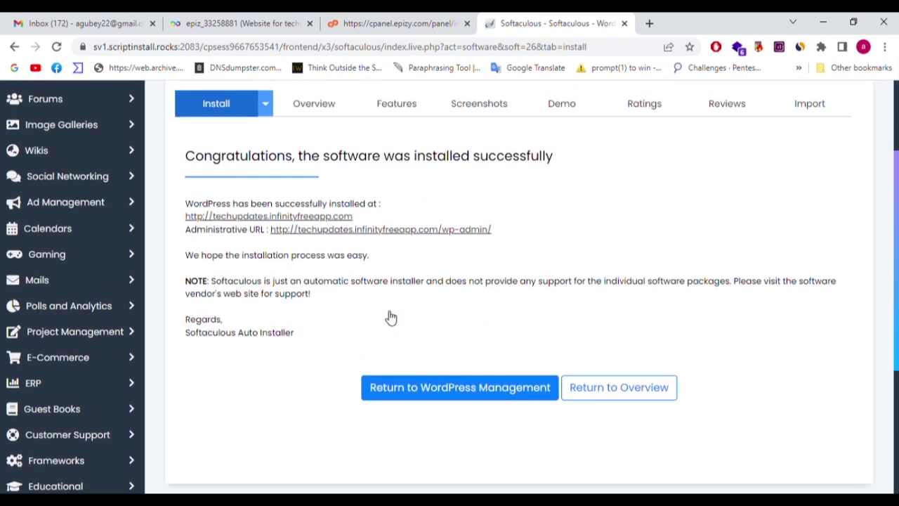
pyautogui.middleClick(365, 229)
# View the newly opened WordPress site tab.
pyautogui.click(619, 23)
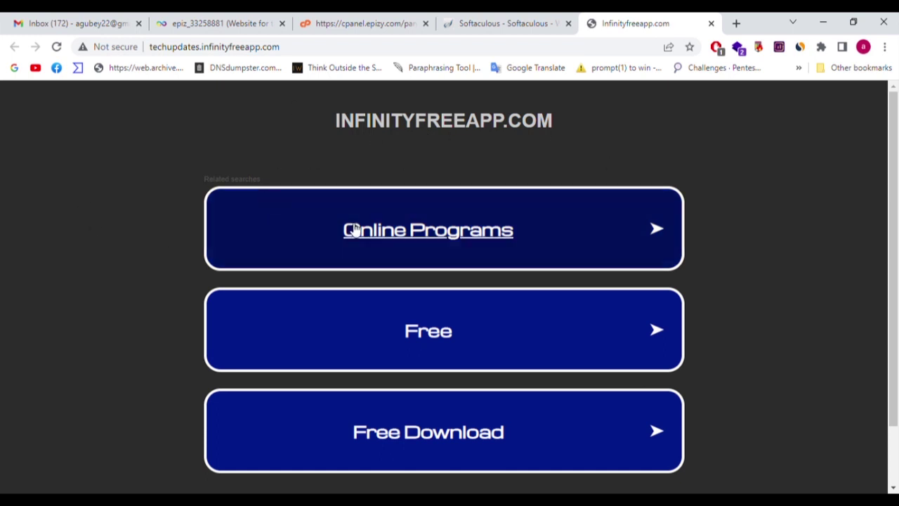
pyautogui.scroll(-1, 241, 311)
pyautogui.scroll(1, 247, 302)
# Open the InfinityFree account-created email and highlight 'DNS caching' and the 72-hour wait.
pyautogui.click(77, 23)
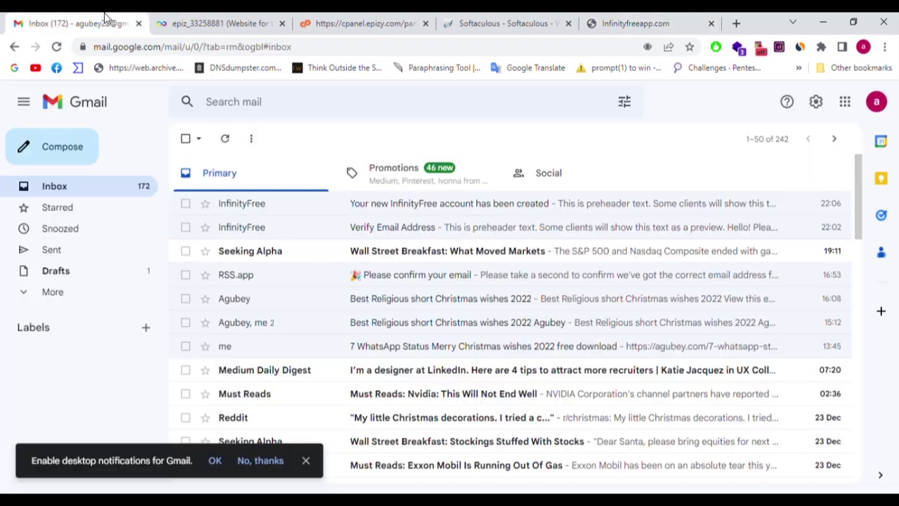
pyautogui.click(433, 209)
pyautogui.scroll(-4, 491, 355)
pyautogui.scroll(-1, 489, 354)
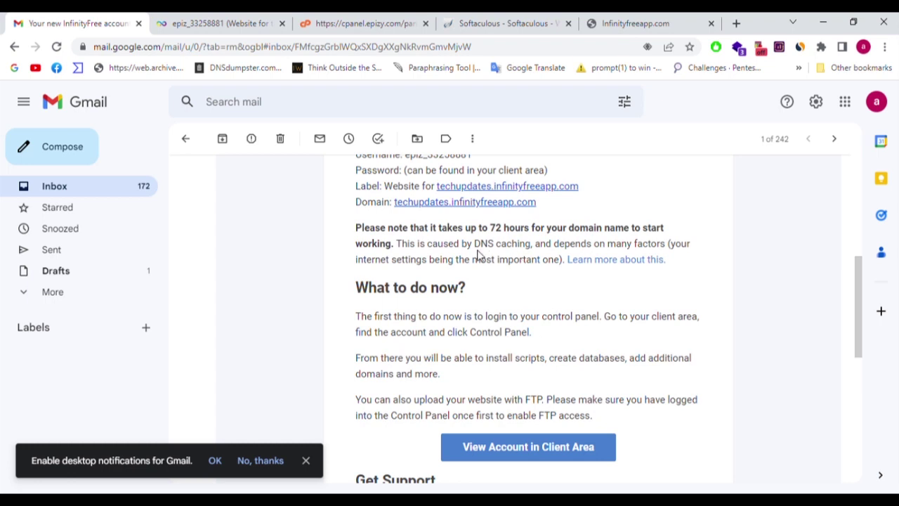
pyautogui.moveTo(483, 248); pyautogui.dragTo(535, 247)
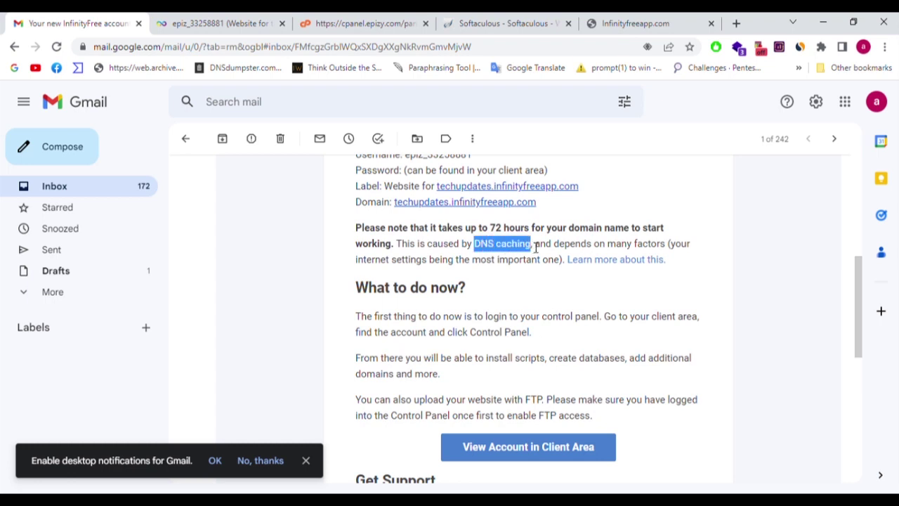
pyautogui.moveTo(490, 229); pyautogui.dragTo(533, 234)
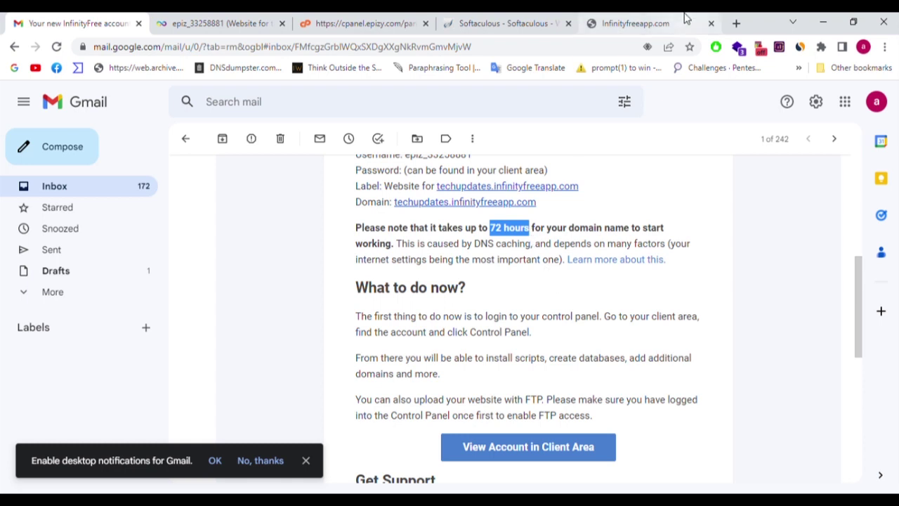
pyautogui.click(676, 19)
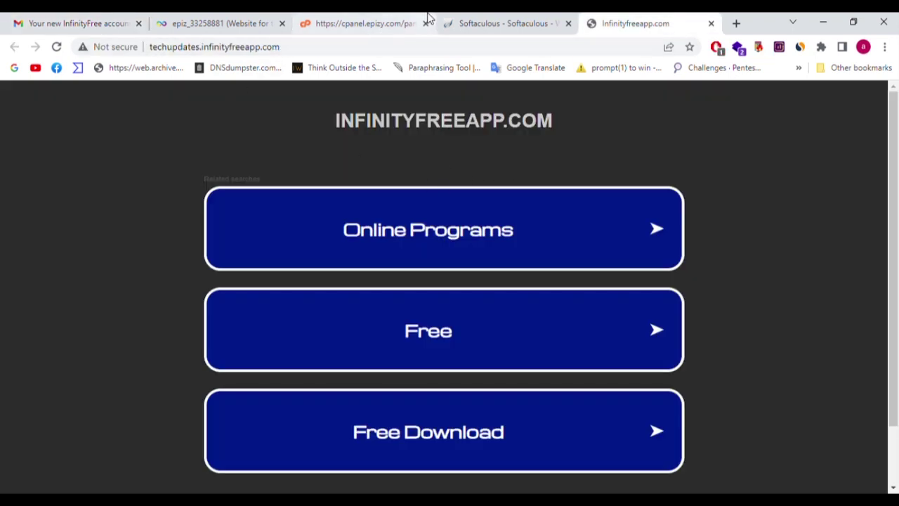
# Open htdocs in Monsta FTP and browse the installed wp-admin, wp-content and wp-includes files.
pyautogui.click(347, 19)
pyautogui.scroll(8, 197, 310)
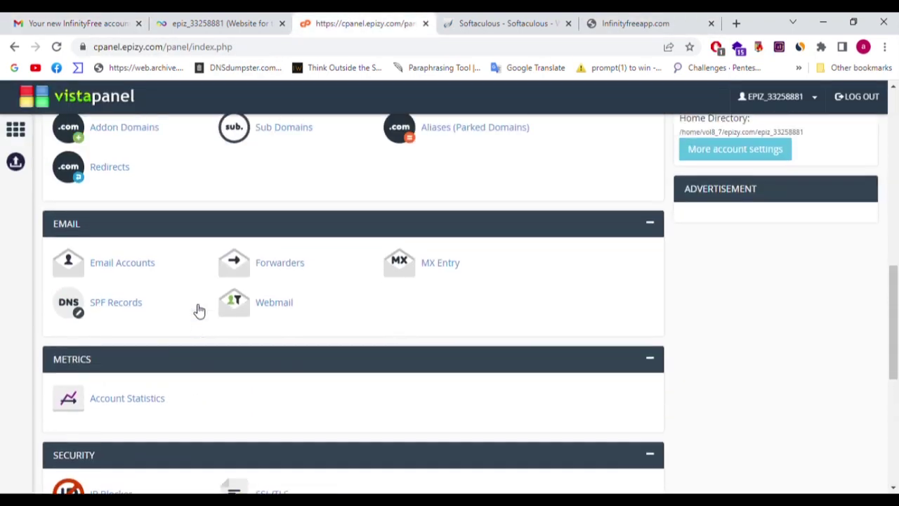
pyautogui.scroll(6, 193, 311)
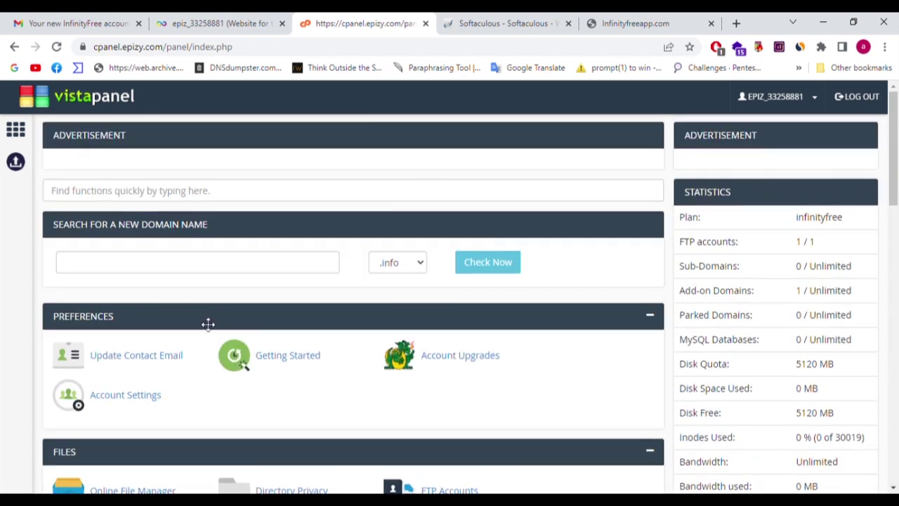
pyautogui.middleClick(207, 323)
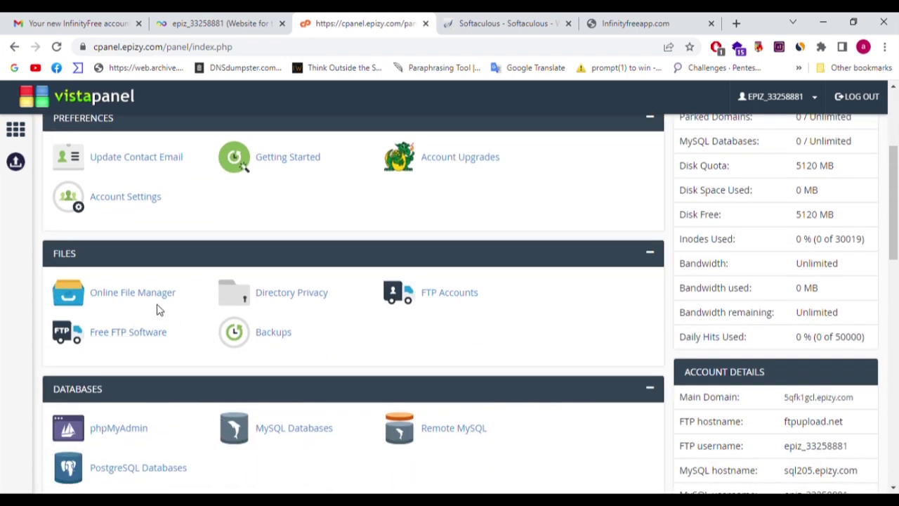
pyautogui.click(133, 295)
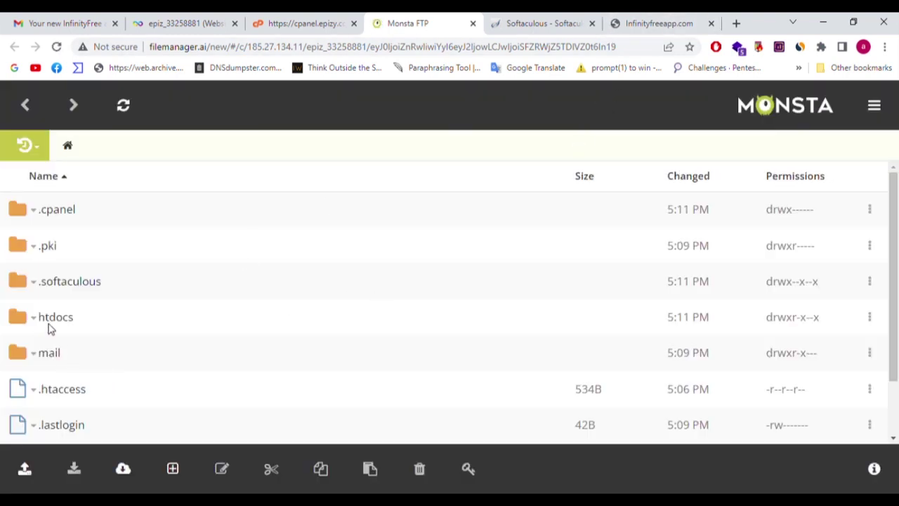
pyautogui.click(56, 317)
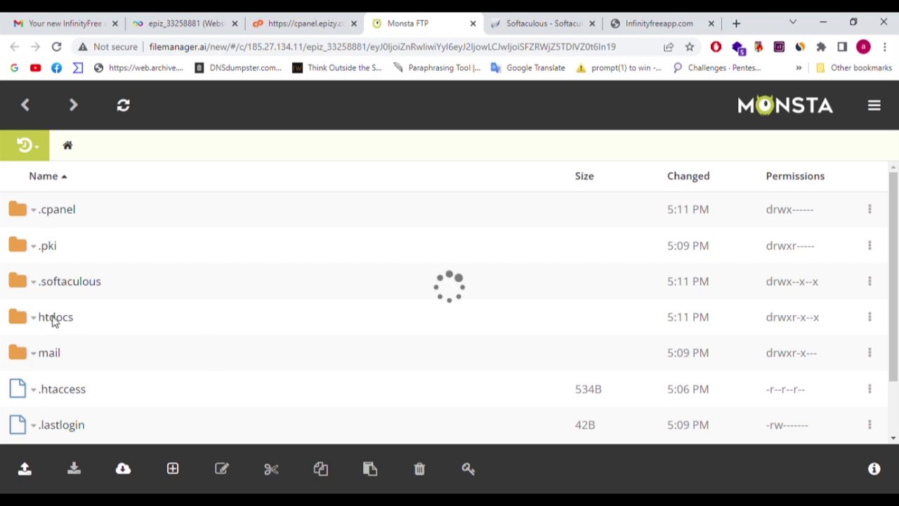
pyautogui.scroll(-3, 124, 333)
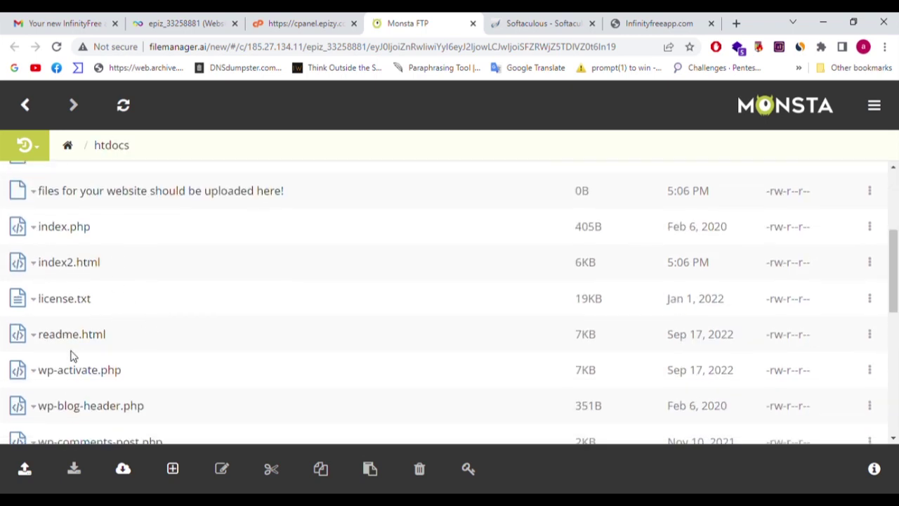
pyautogui.scroll(-2, 50, 344)
pyautogui.scroll(-4, 78, 345)
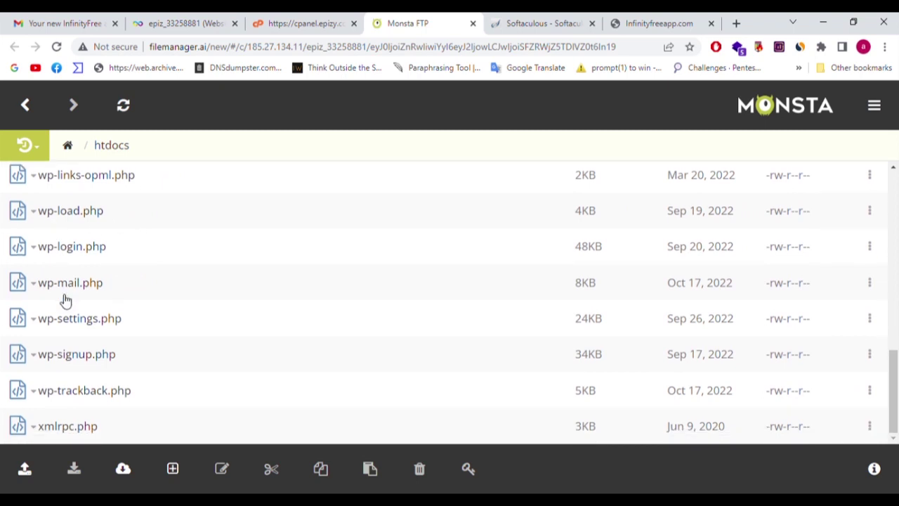
pyautogui.scroll(10, 60, 299)
pyautogui.scroll(1, 60, 298)
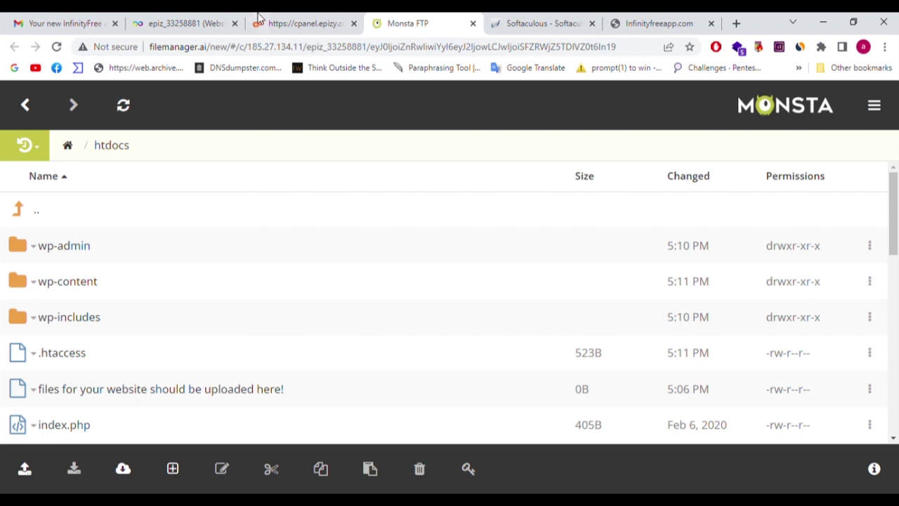
# Check the InfinityFree account page and Softaculous success message, then bring Gmail forward.
pyautogui.click(209, 21)
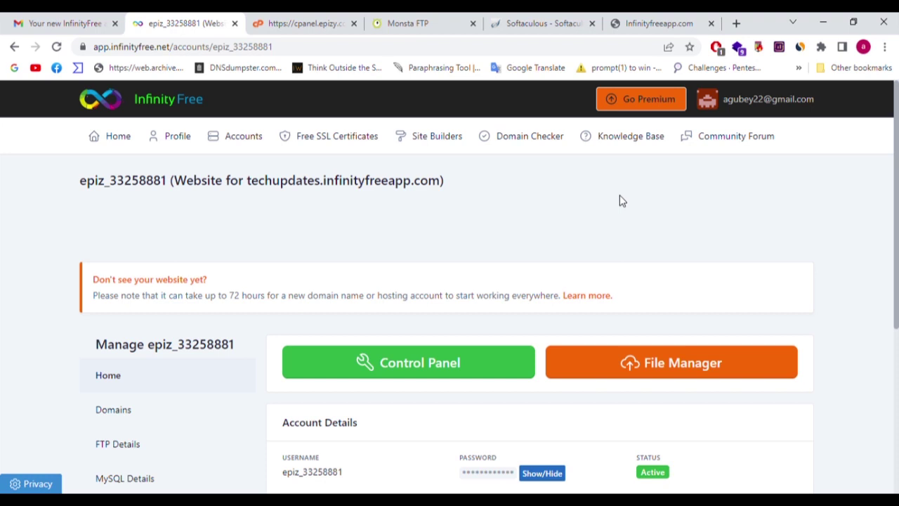
pyautogui.click(513, 21)
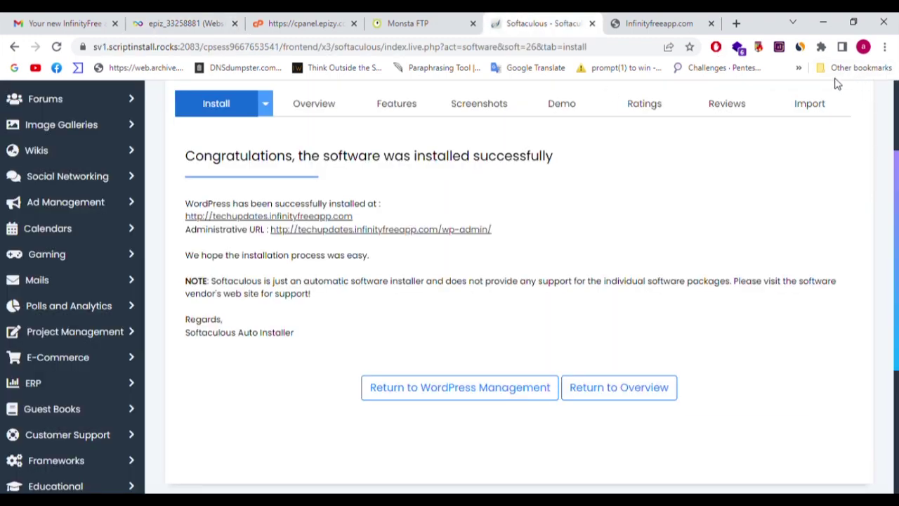
pyautogui.hotkey('alt', 'Tab')
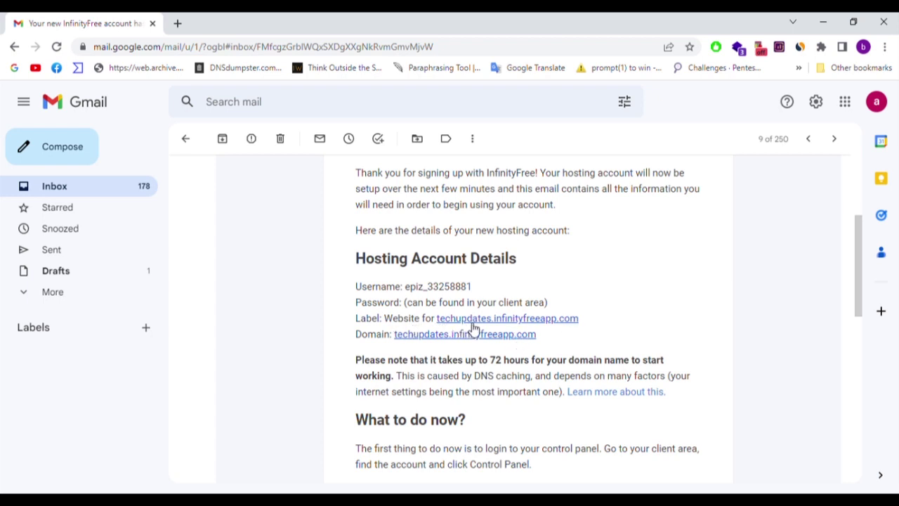
# Copy the domain from the hosting email and load it in a new browser tab.
pyautogui.moveTo(585, 321); pyautogui.dragTo(442, 321)
pyautogui.hotkey('ctrl', 'c')
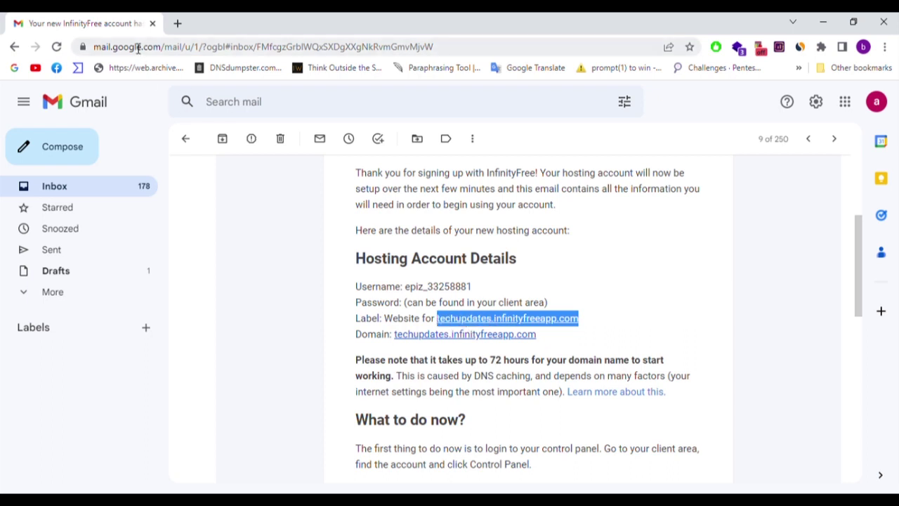
pyautogui.click(177, 23)
pyautogui.hotkey('ctrl', 'v')
pyautogui.press('Return')
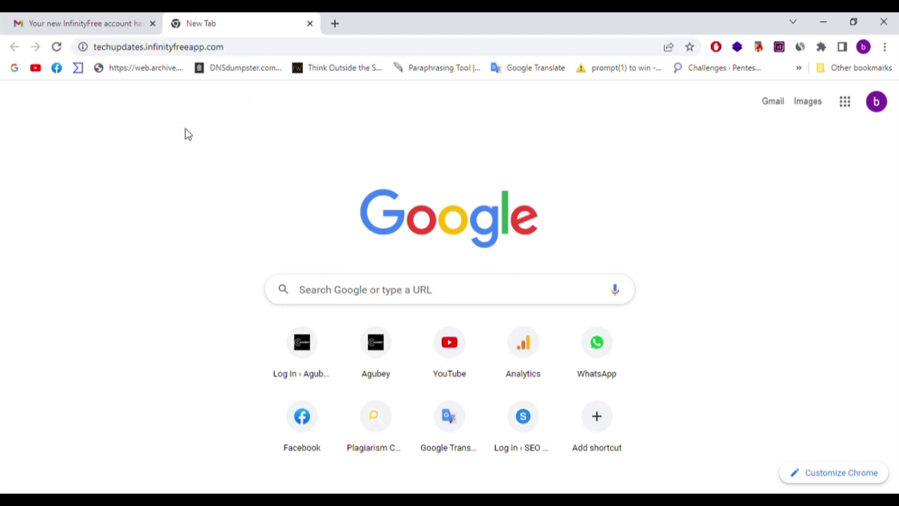
pyautogui.click(253, 53)
# Open techupdates.infinityfreeapp.com from the email's Domain link and close the leftover empty tab.
pyautogui.click(77, 17)
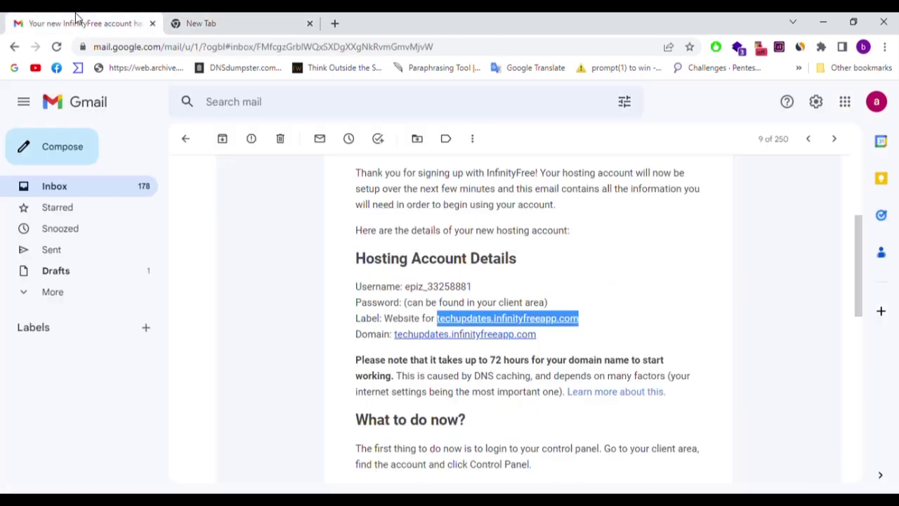
pyautogui.click(503, 338)
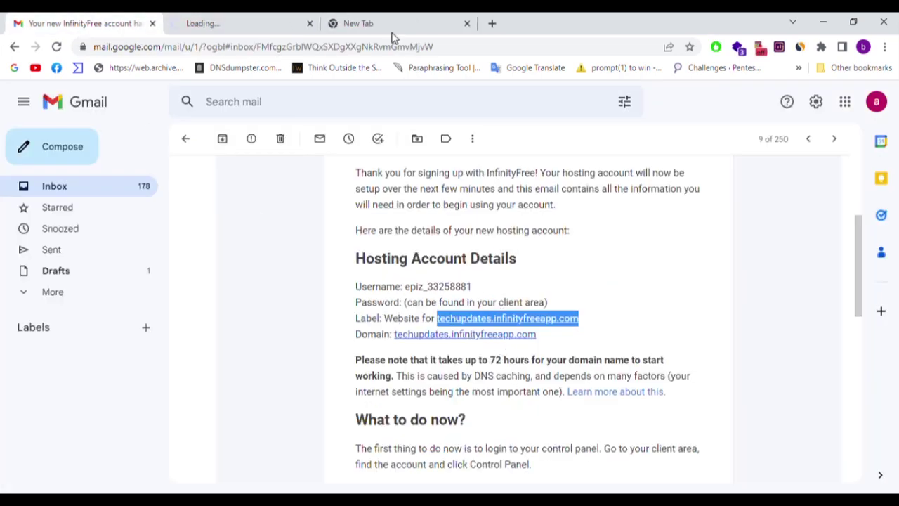
pyautogui.click(382, 21)
pyautogui.click(468, 24)
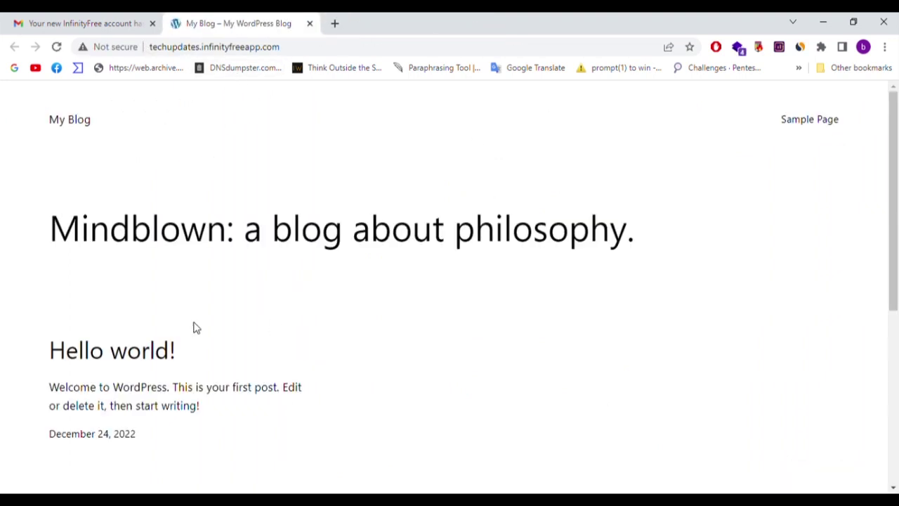
# Go to the site's login page by appending /wp-admin to its address.
pyautogui.scroll(-5, 133, 192)
pyautogui.scroll(5, 115, 189)
pyautogui.click(295, 49)
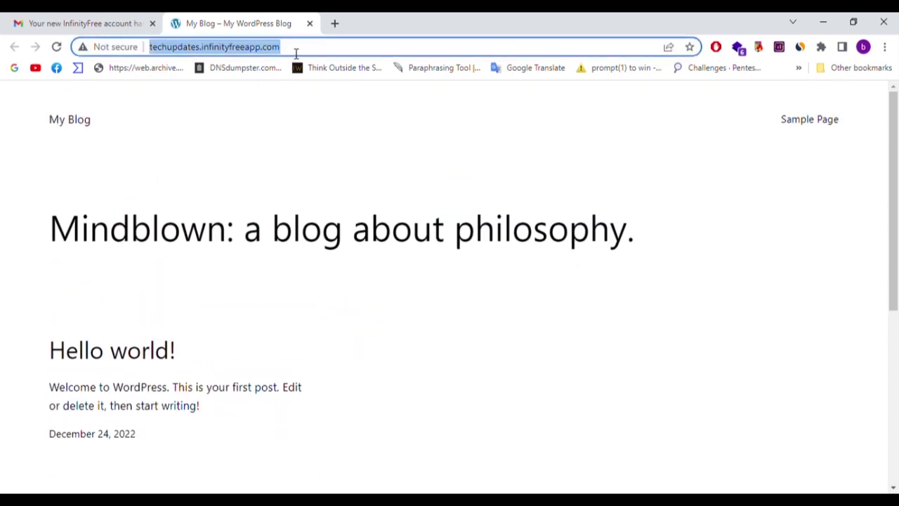
pyautogui.click(296, 49)
pyautogui.write('/')
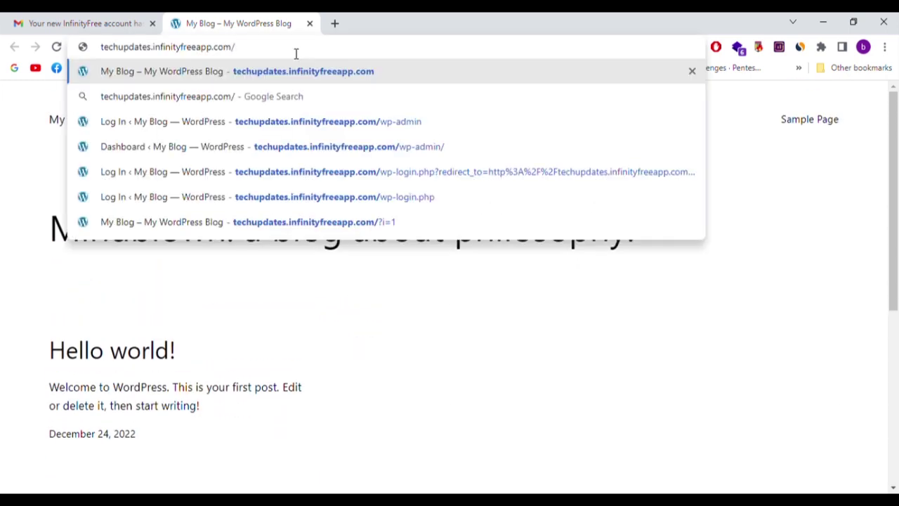
pyautogui.write('wp-admin')
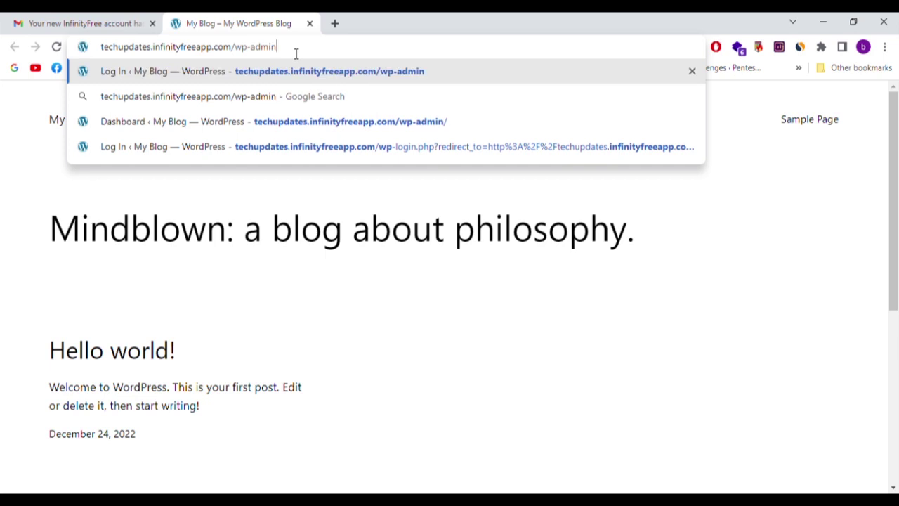
pyautogui.press('Return')
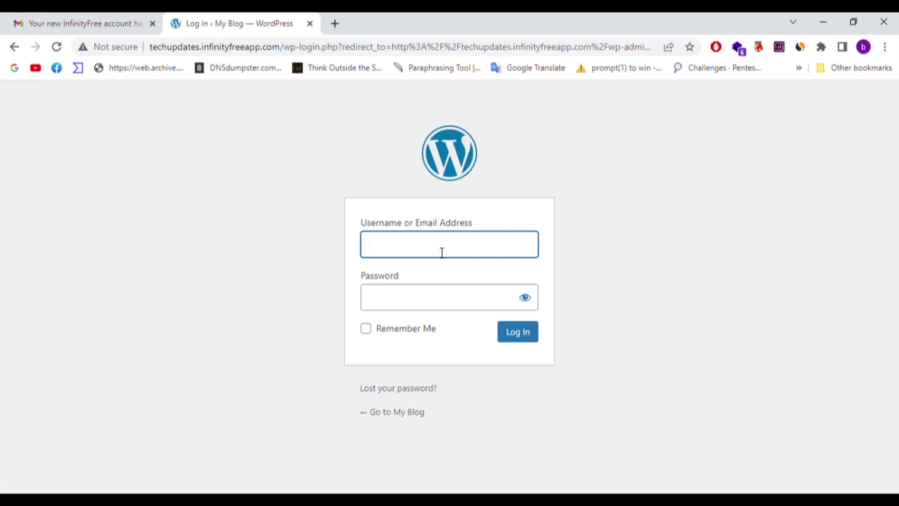
# Enter the administrator username 'admin' and the account password on the login form.
pyautogui.write('admin')
pyautogui.press('Tab')
pyautogui.write('*')
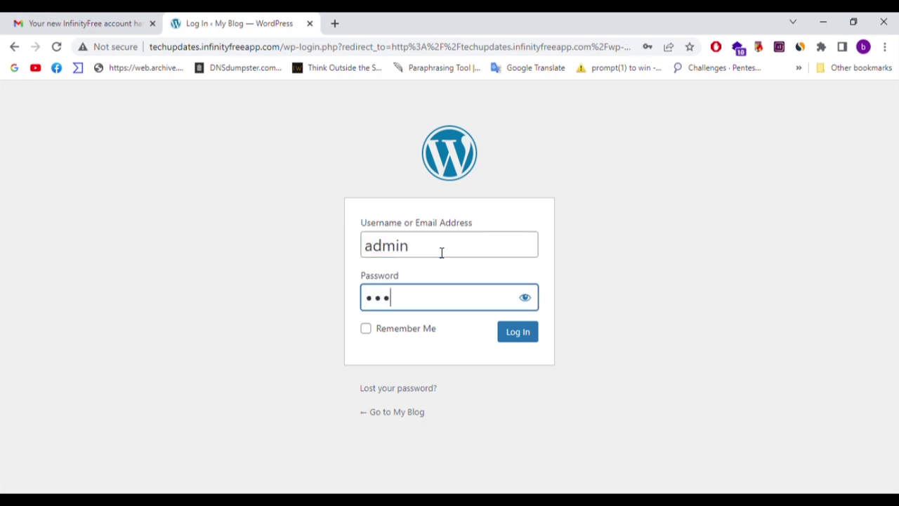
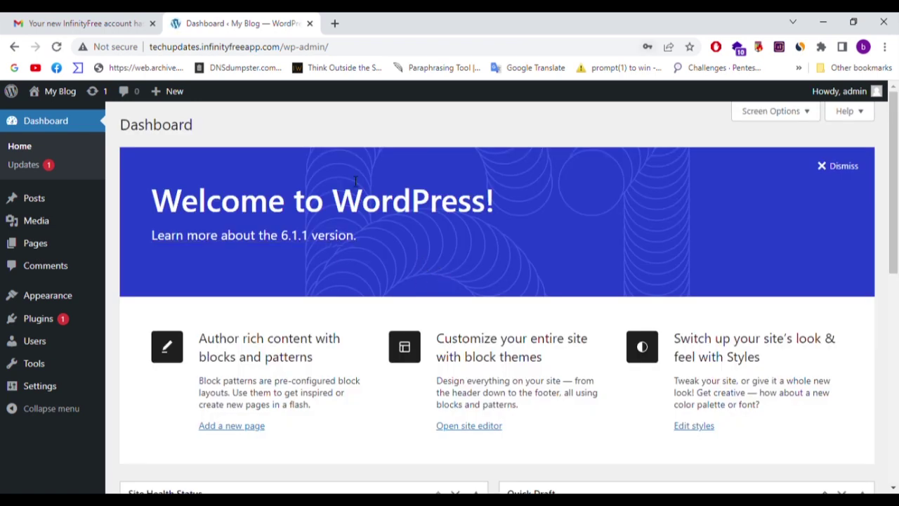
# Dismiss the dashboard welcome panel and go to Appearance > Themes.
pyautogui.click(836, 167)
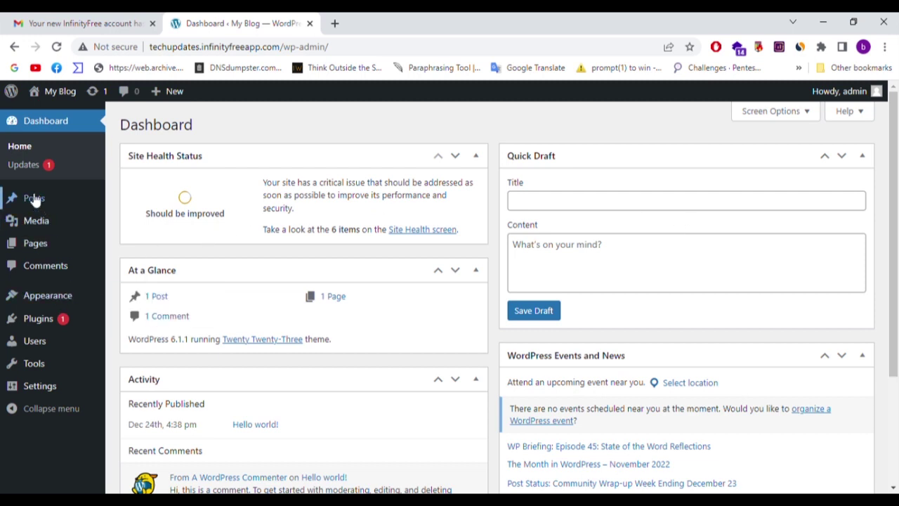
pyautogui.moveTo(55, 306)
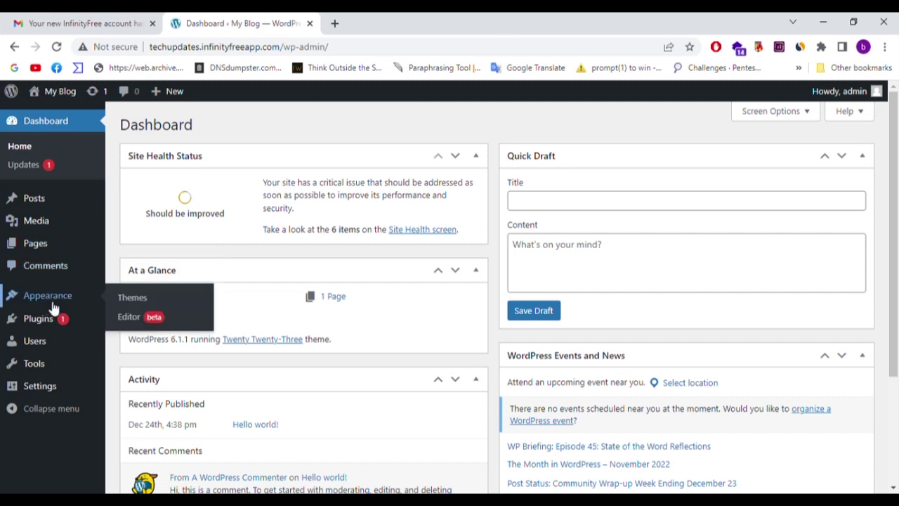
pyautogui.moveTo(45, 389)
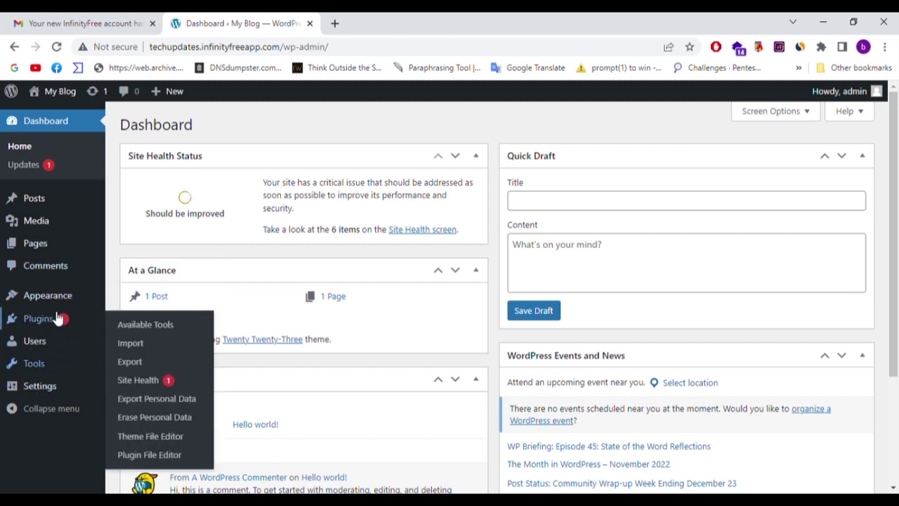
pyautogui.click(136, 301)
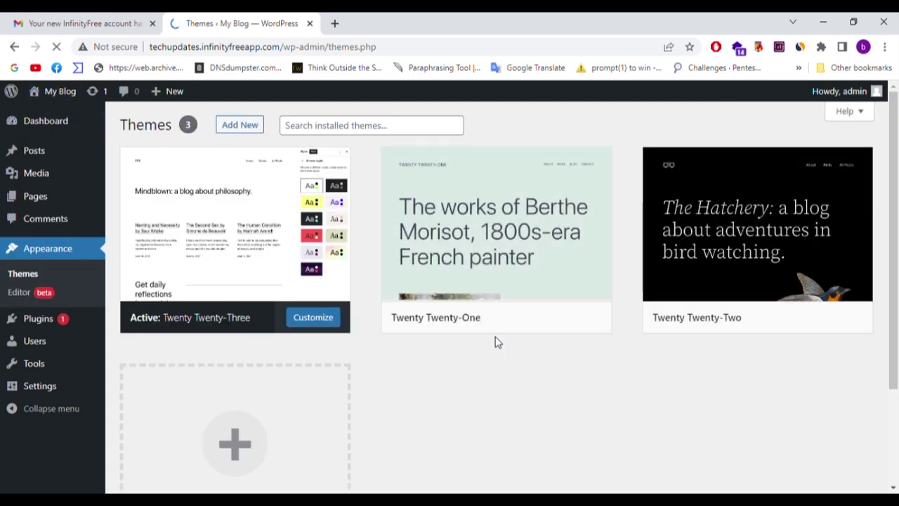
# Open the live blog in a new tab, look it over, then return to the Themes search box.
pyautogui.moveTo(239, 260)
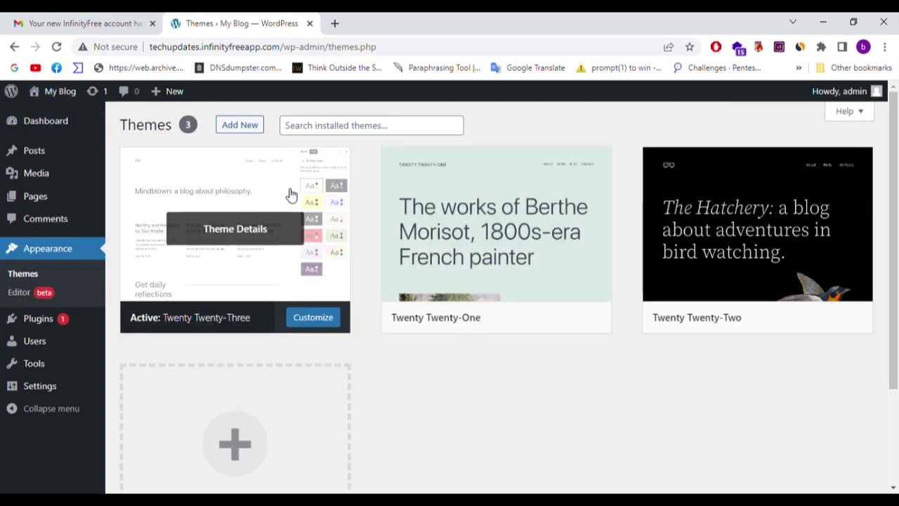
pyautogui.moveTo(60, 91)
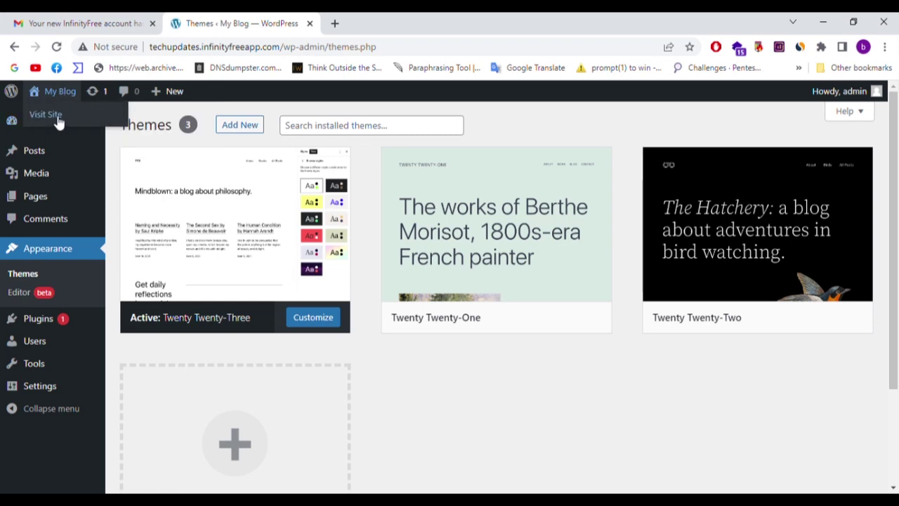
pyautogui.middleClick(71, 115)
pyautogui.click(419, 19)
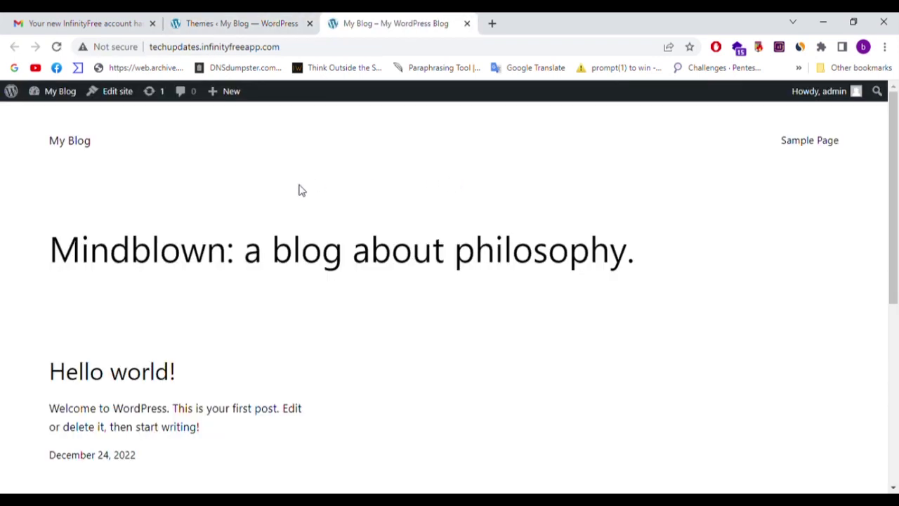
pyautogui.scroll(-5, 449, 211)
pyautogui.scroll(5, 457, 203)
pyautogui.click(264, 19)
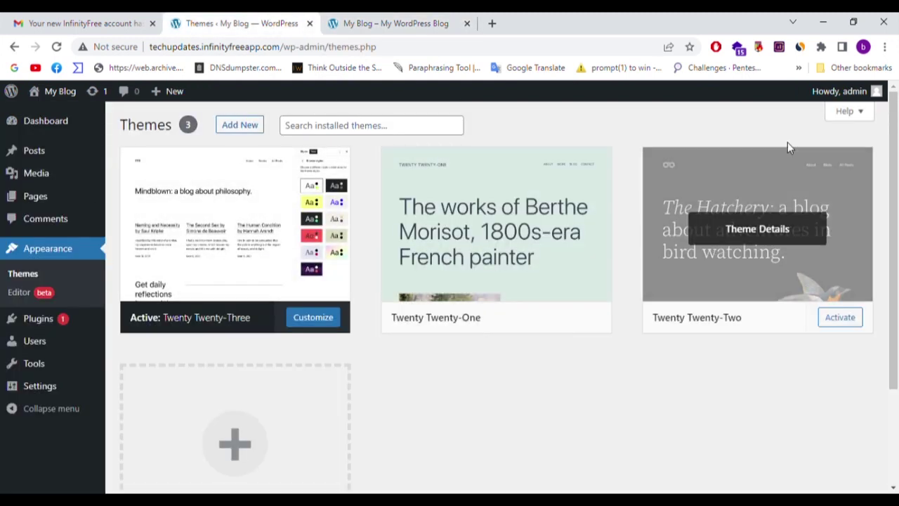
pyautogui.click(327, 126)
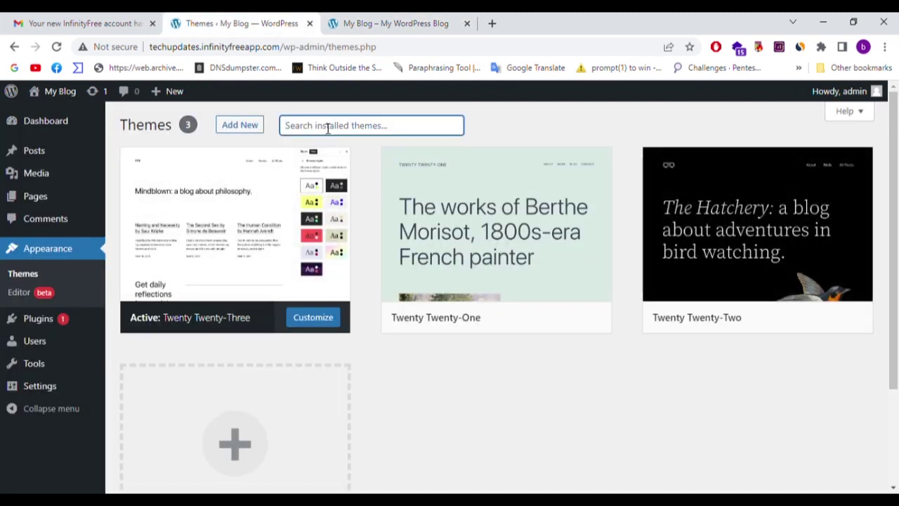
# Search the theme directory for 'generate press' and install the GeneratePress theme.
pyautogui.write('generate press')
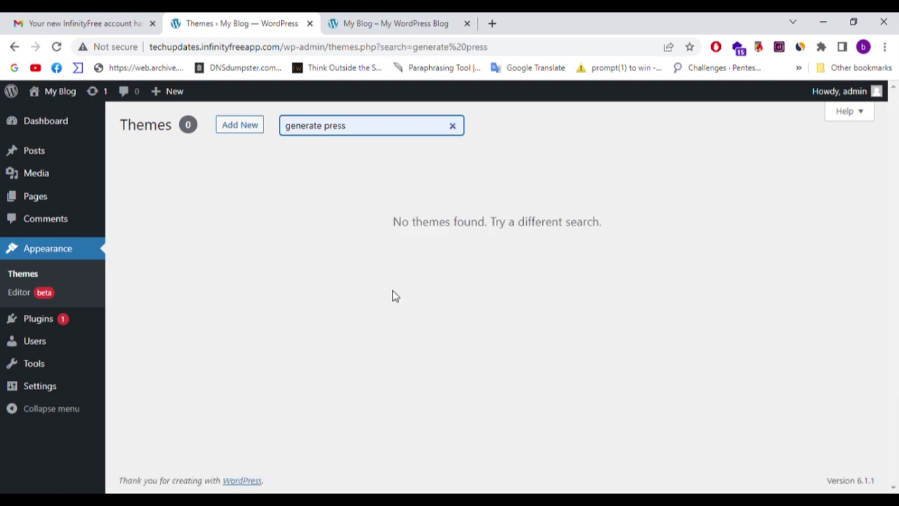
pyautogui.click(235, 128)
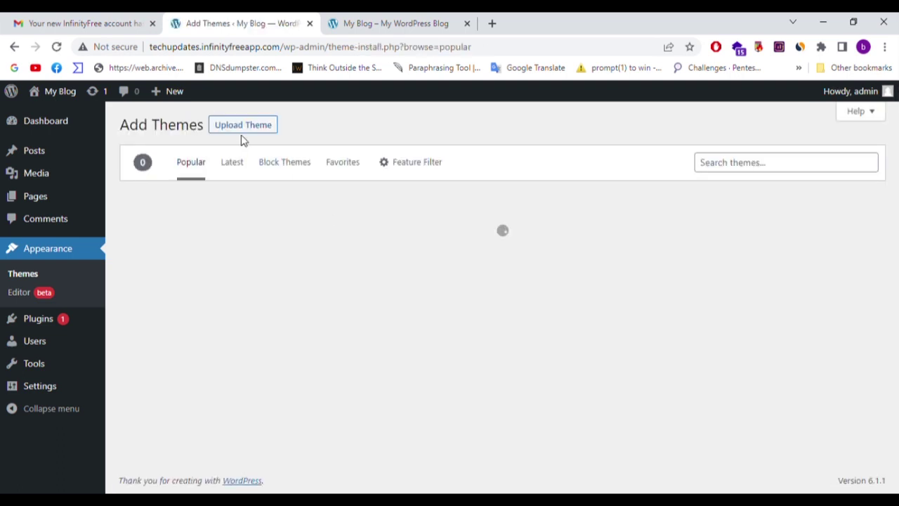
pyautogui.click(744, 167)
pyautogui.click(783, 199)
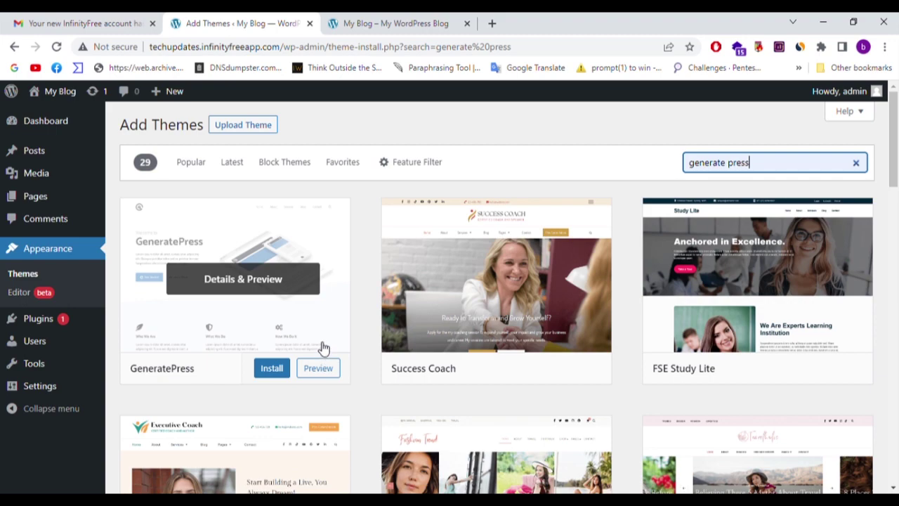
pyautogui.scroll(-4, 331, 335)
pyautogui.scroll(4, 328, 321)
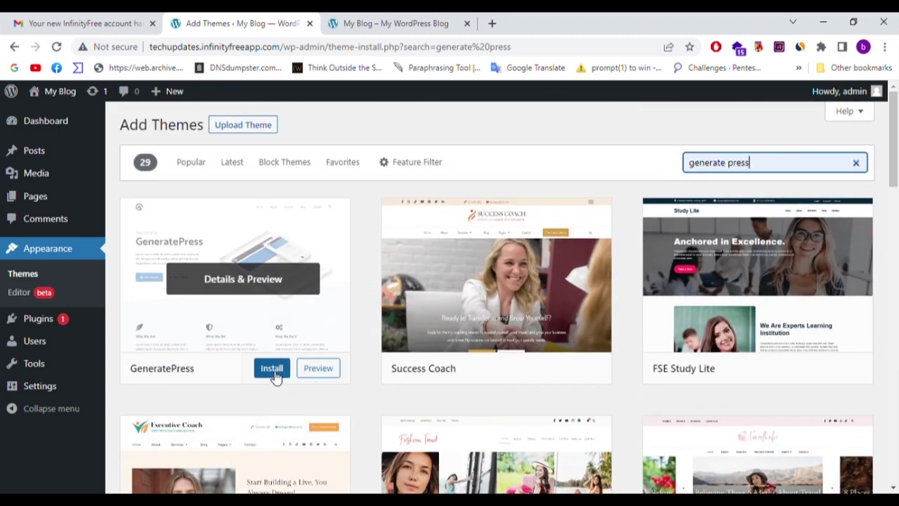
pyautogui.click(274, 370)
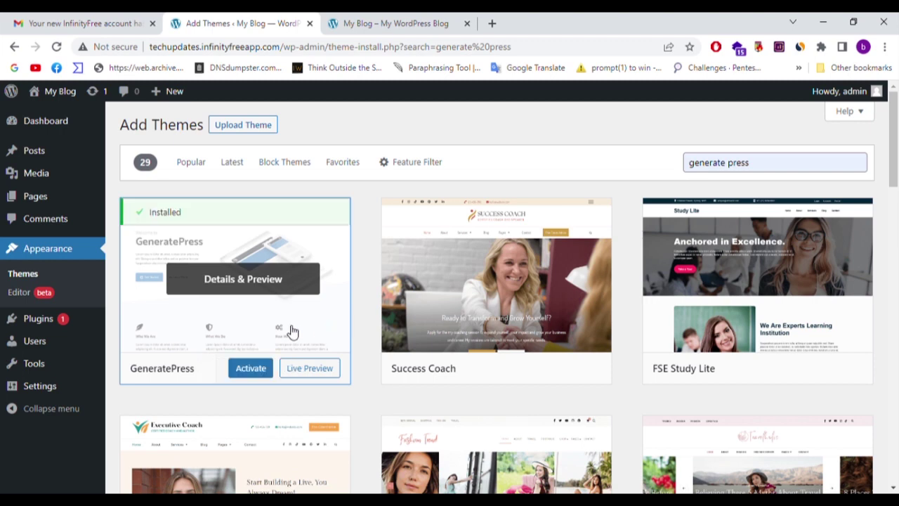
# Activate GeneratePress and reload the blog tab to see its sidebar layout.
pyautogui.click(252, 369)
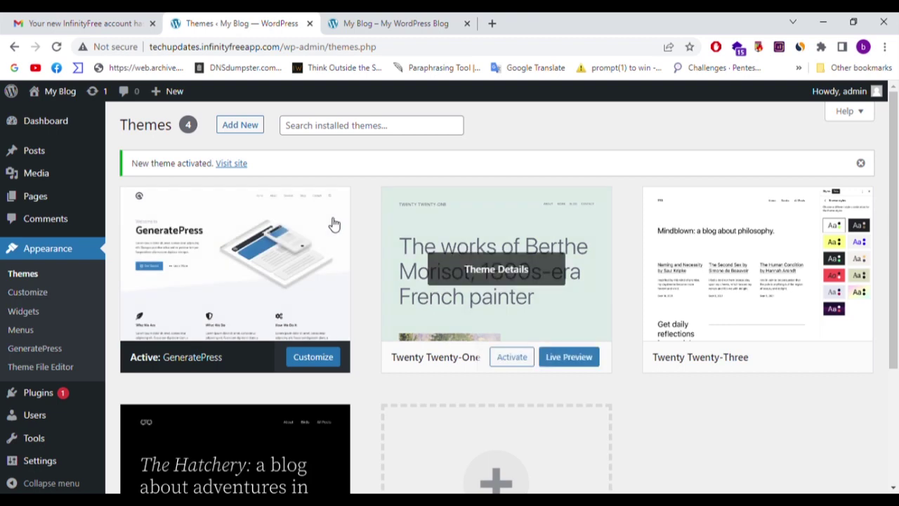
pyautogui.moveTo(261, 246)
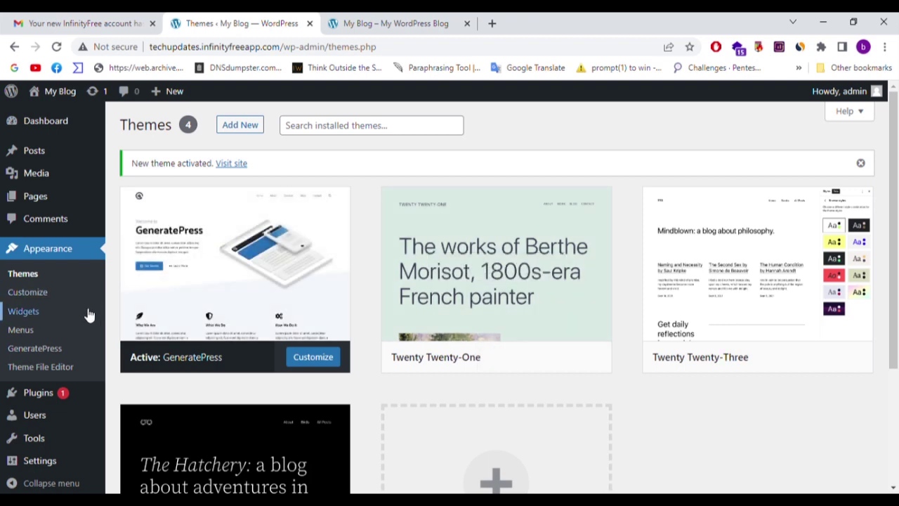
pyautogui.click(441, 22)
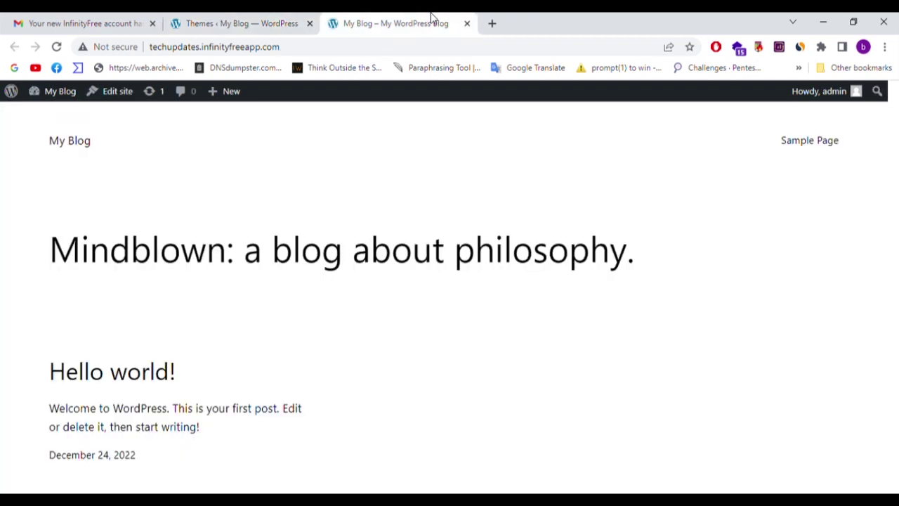
pyautogui.click(57, 47)
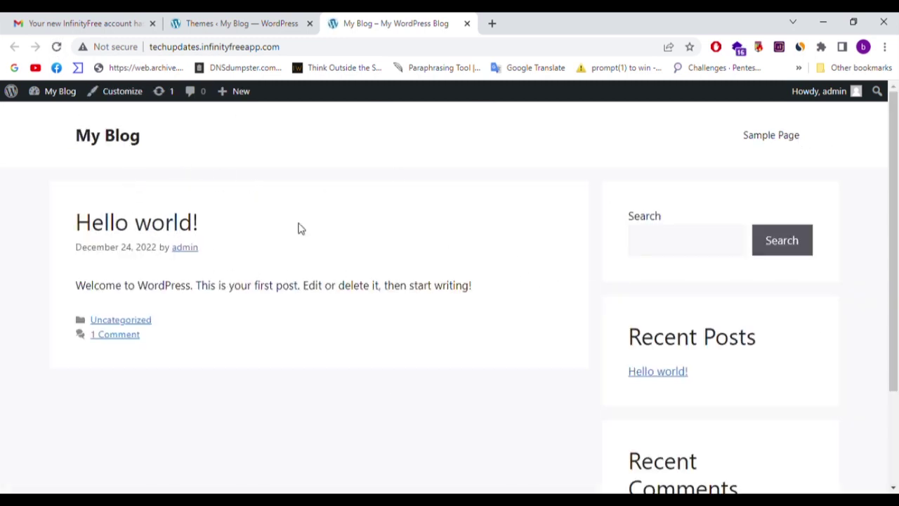
pyautogui.hotkey('ctrl', 'shift', 'Tab')
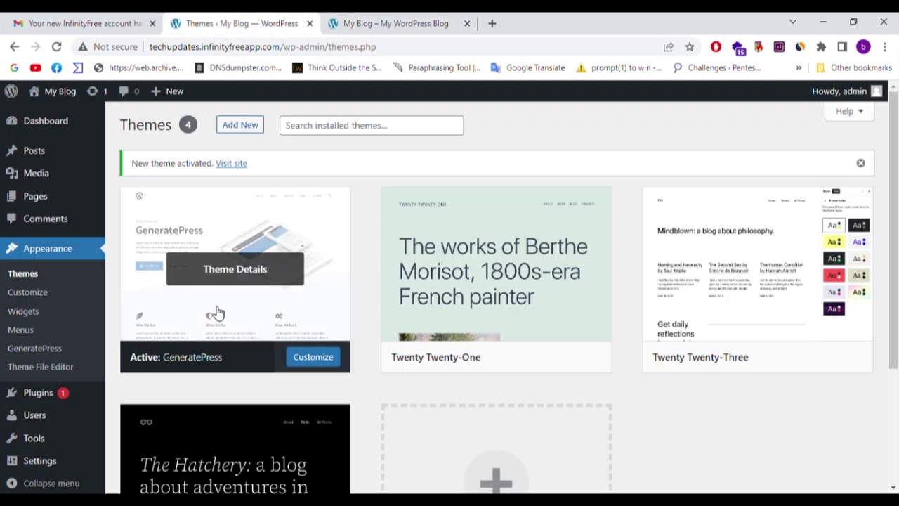
pyautogui.click(30, 293)
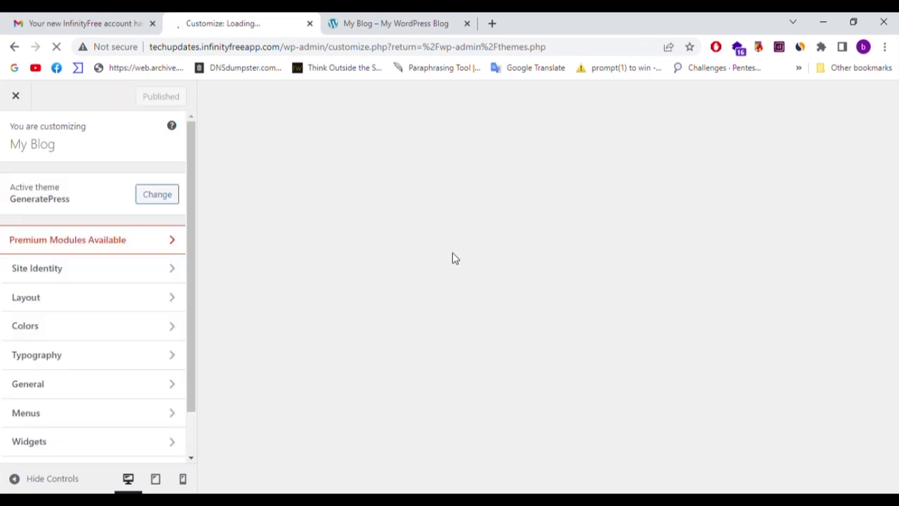
# Create a new menu named 'Home' and set its display location to Primary Menu.
pyautogui.scroll(-2, 117, 295)
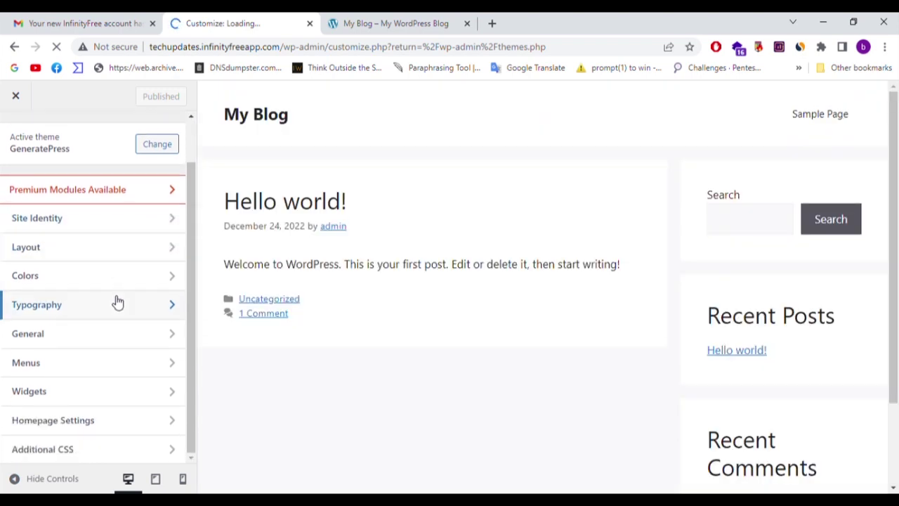
pyautogui.click(41, 364)
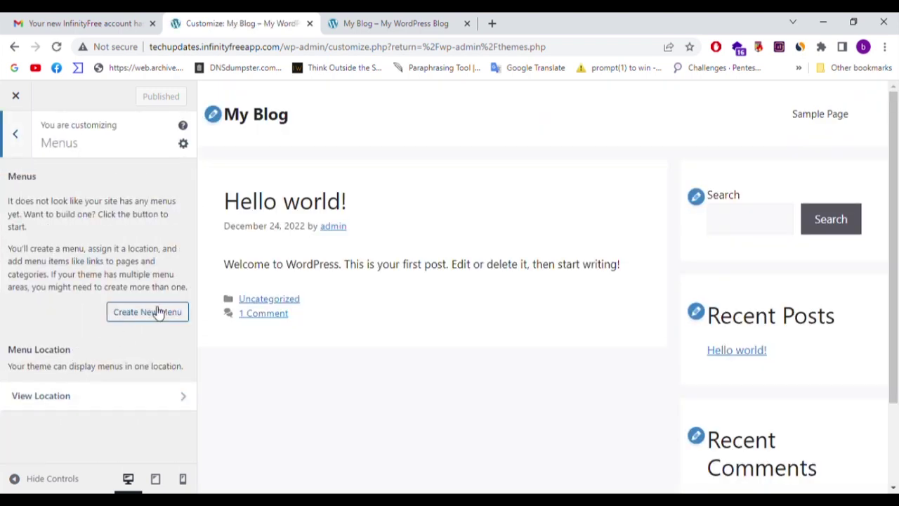
pyautogui.click(156, 312)
pyautogui.click(43, 201)
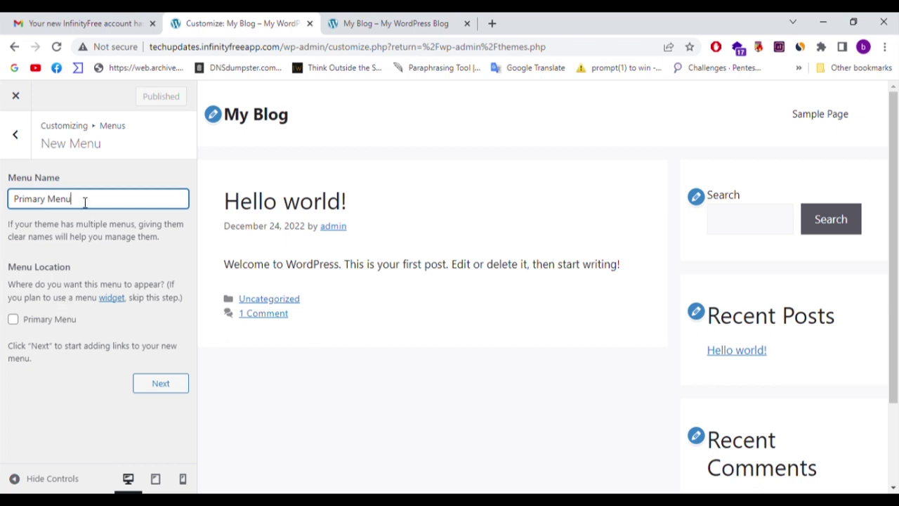
pyautogui.moveTo(85, 202); pyautogui.dragTo(3, 205)
pyautogui.write('Home')
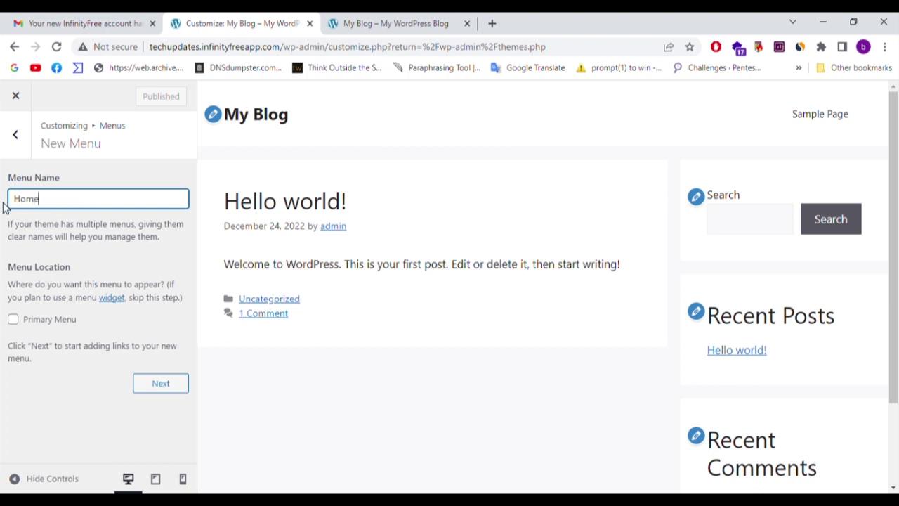
pyautogui.click(14, 320)
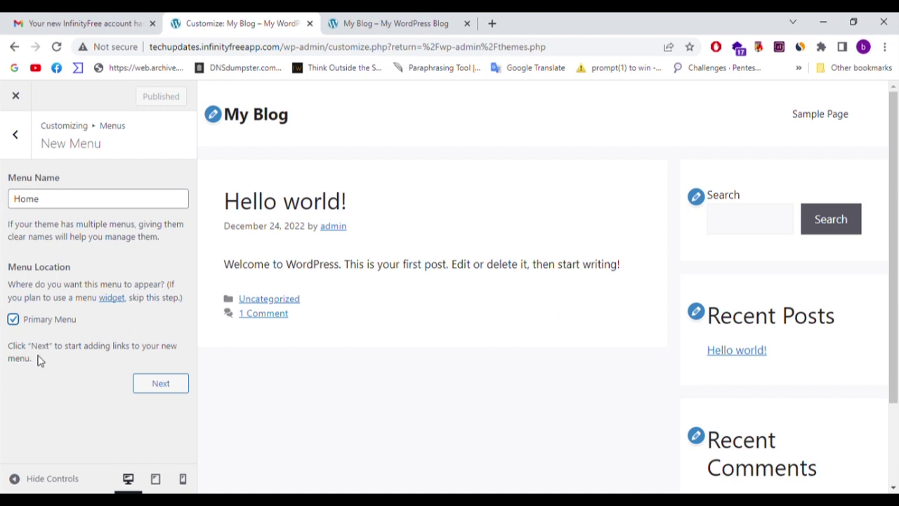
pyautogui.click(160, 383)
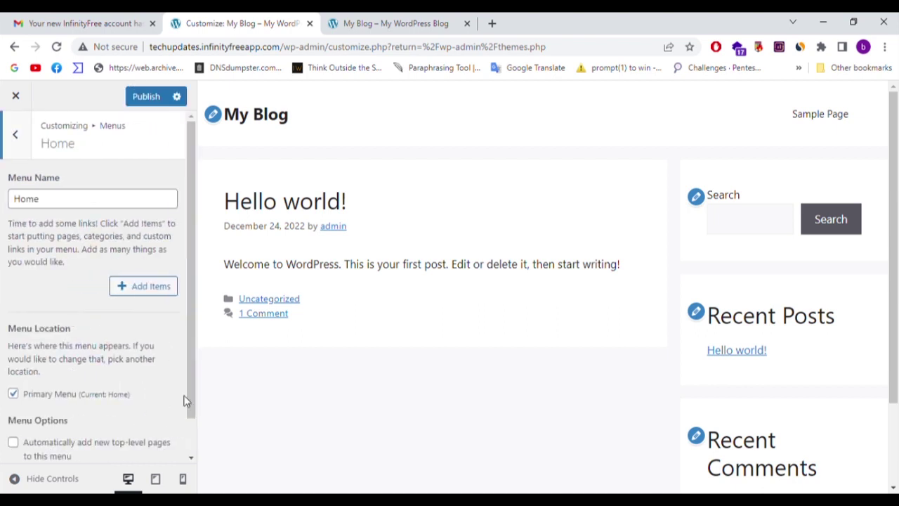
# Add the Home custom link and the Hello world! post to the Home menu.
pyautogui.click(157, 287)
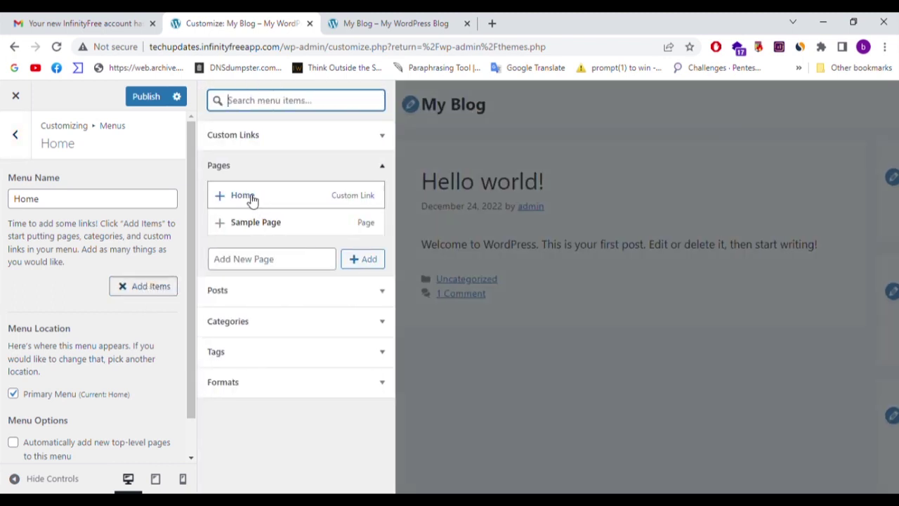
pyautogui.click(262, 199)
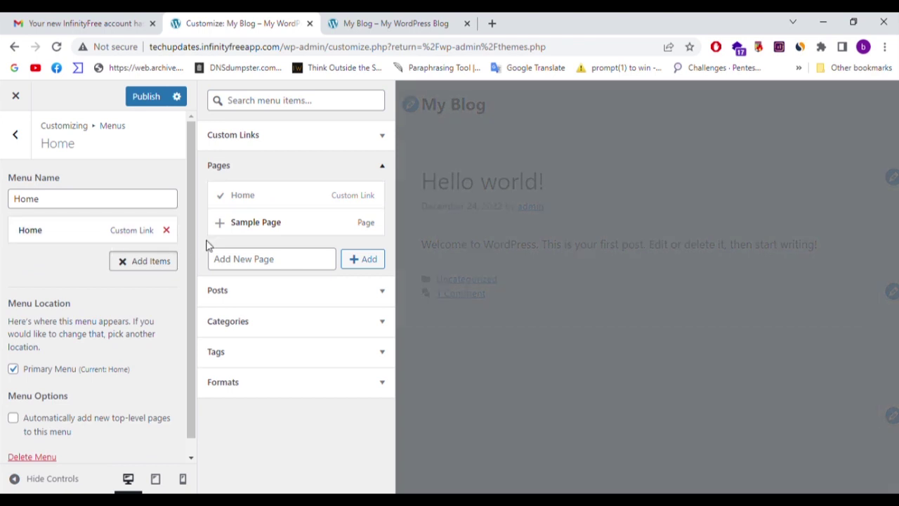
pyautogui.click(344, 292)
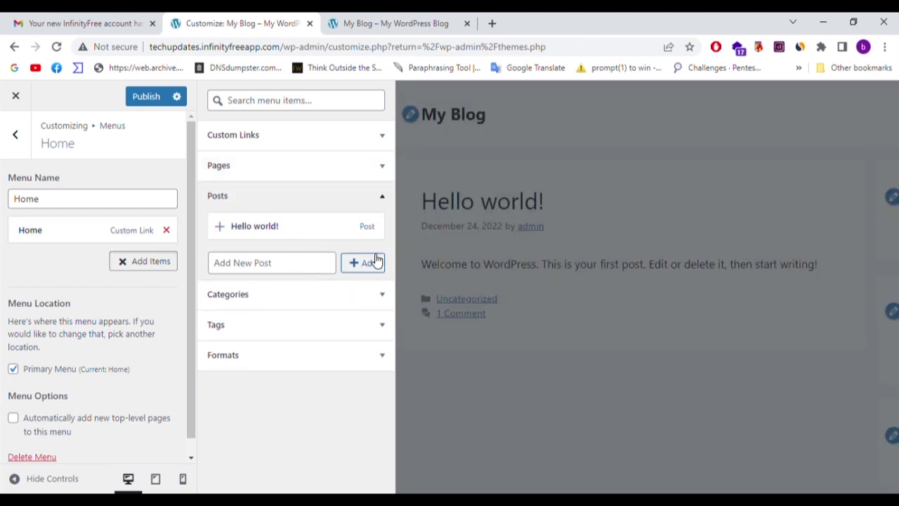
pyautogui.click(352, 195)
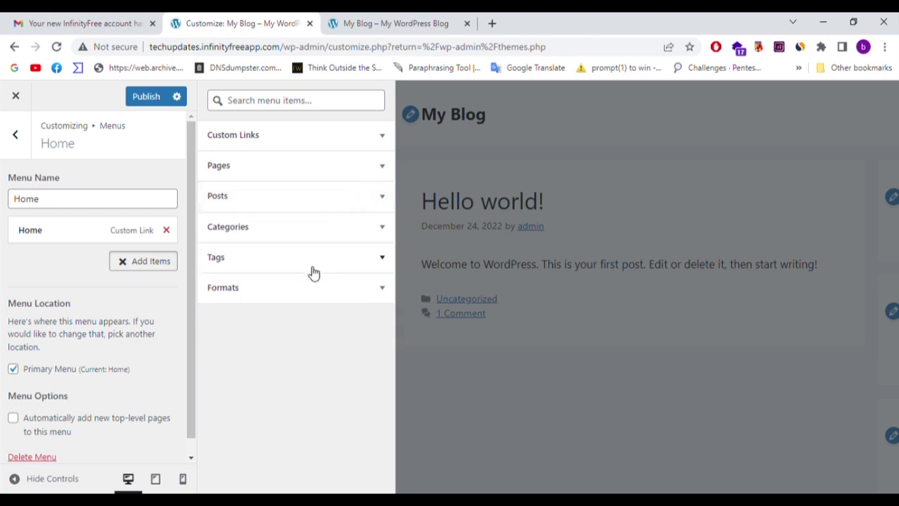
pyautogui.click(270, 204)
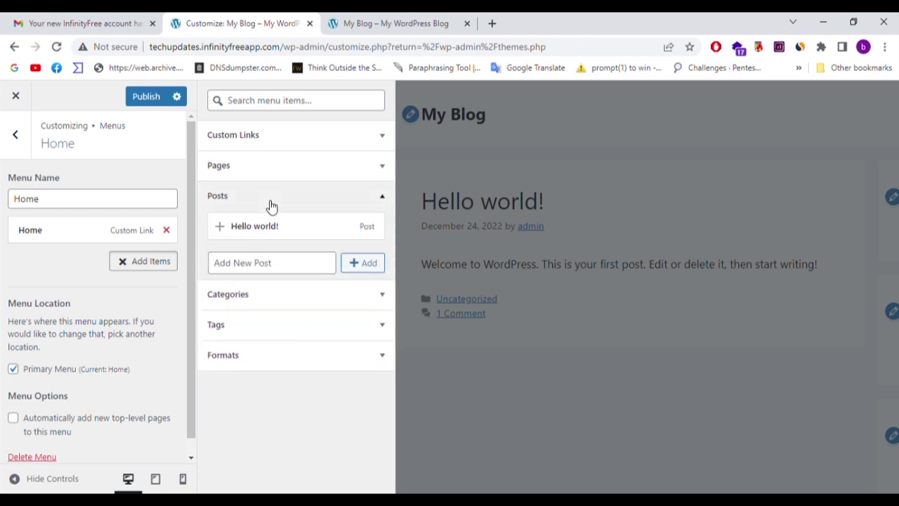
pyautogui.click(365, 264)
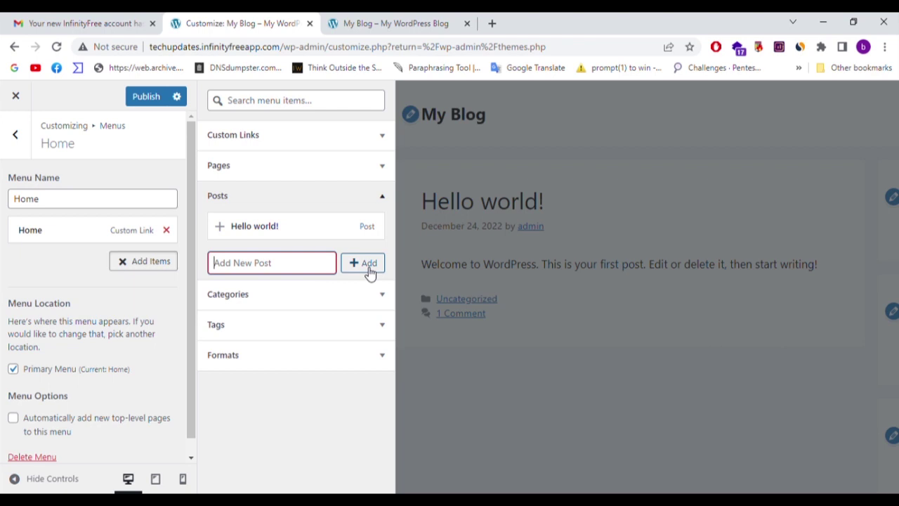
pyautogui.click(310, 228)
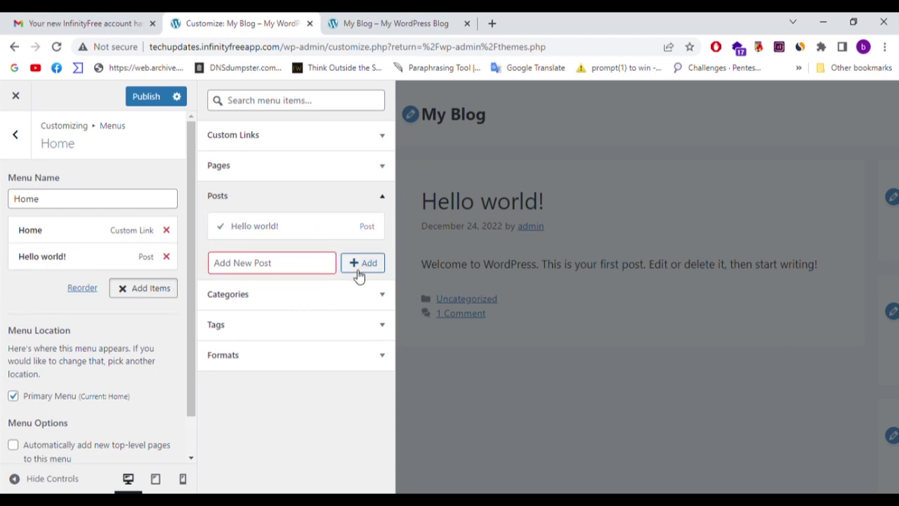
# Browse the Categories, Tags and Formats item lists, then publish the menu changes.
pyautogui.click(279, 272)
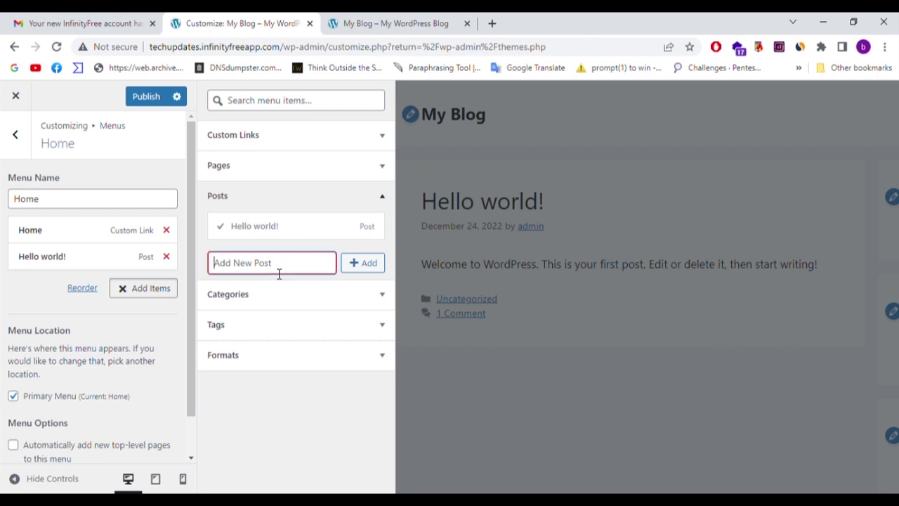
pyautogui.click(382, 294)
pyautogui.click(381, 226)
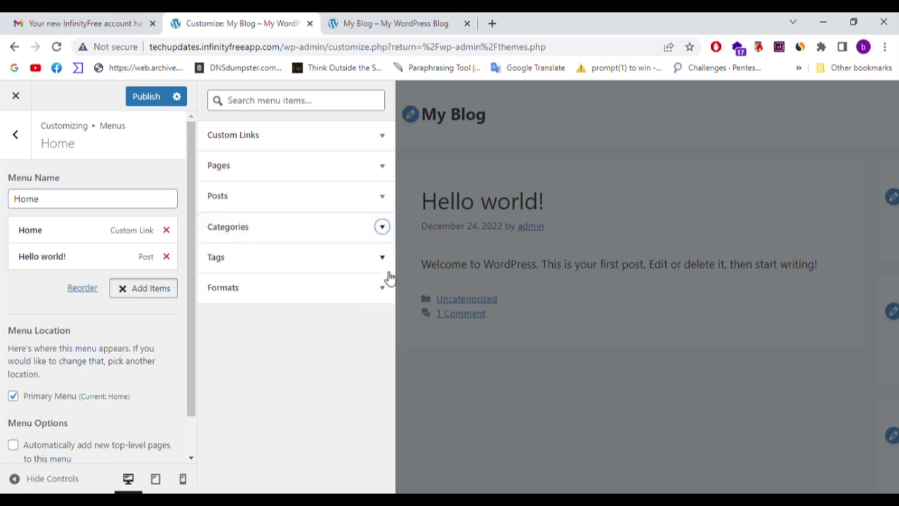
pyautogui.click(382, 258)
pyautogui.click(382, 297)
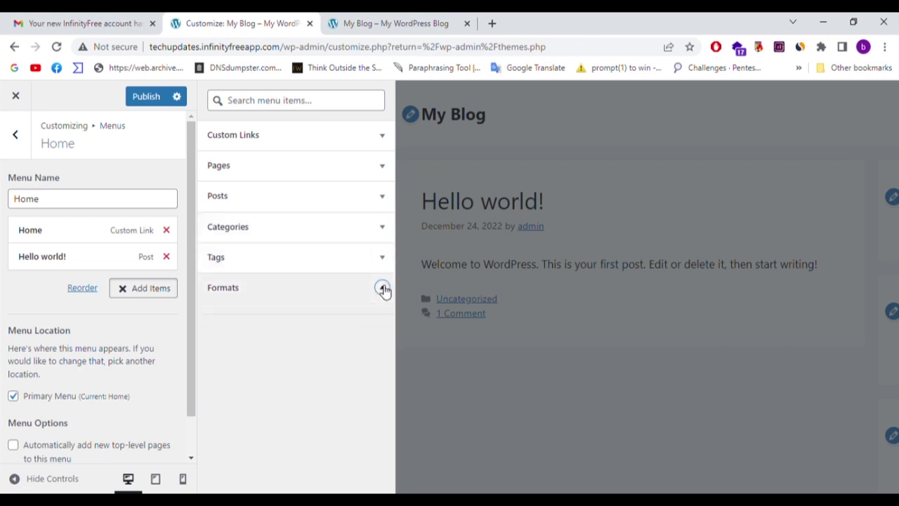
pyautogui.click(150, 99)
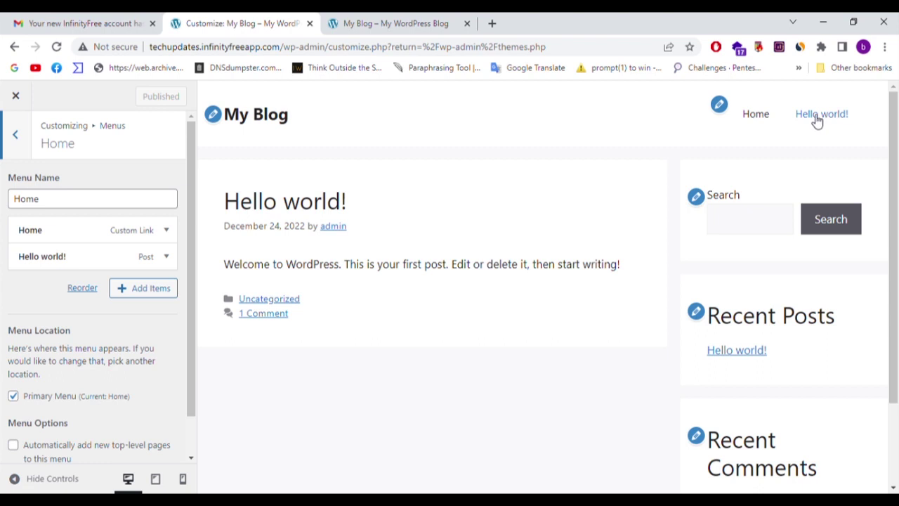
# Untick and re-tick Primary Menu for the Home menu, check Menu Locations, then return to the main sections.
pyautogui.scroll(-1, 151, 333)
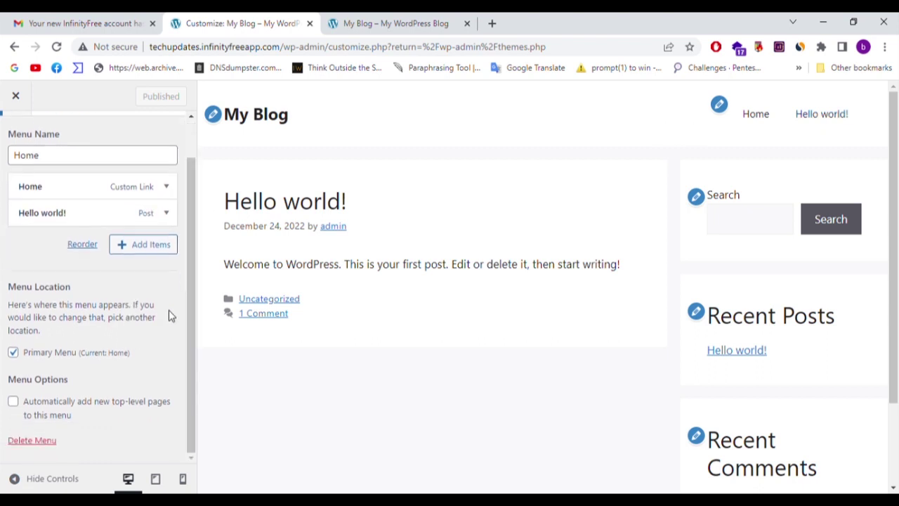
pyautogui.click(20, 356)
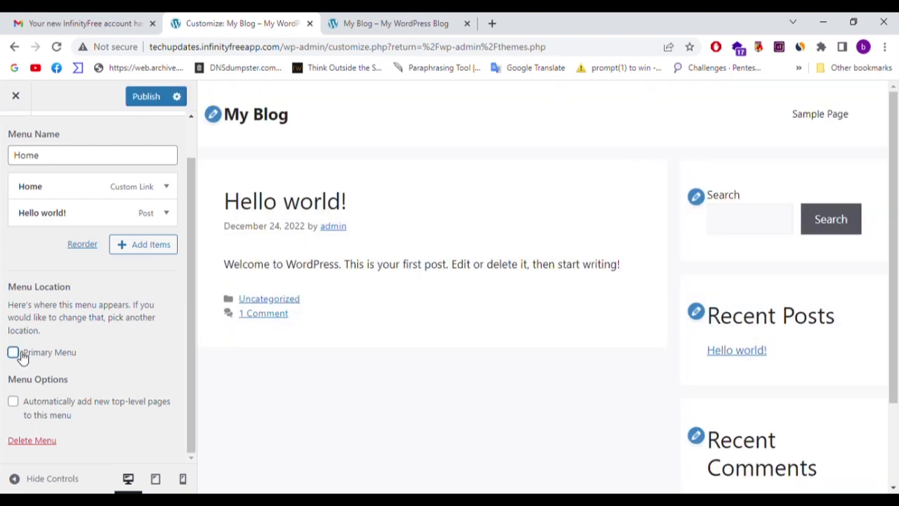
pyautogui.click(14, 353)
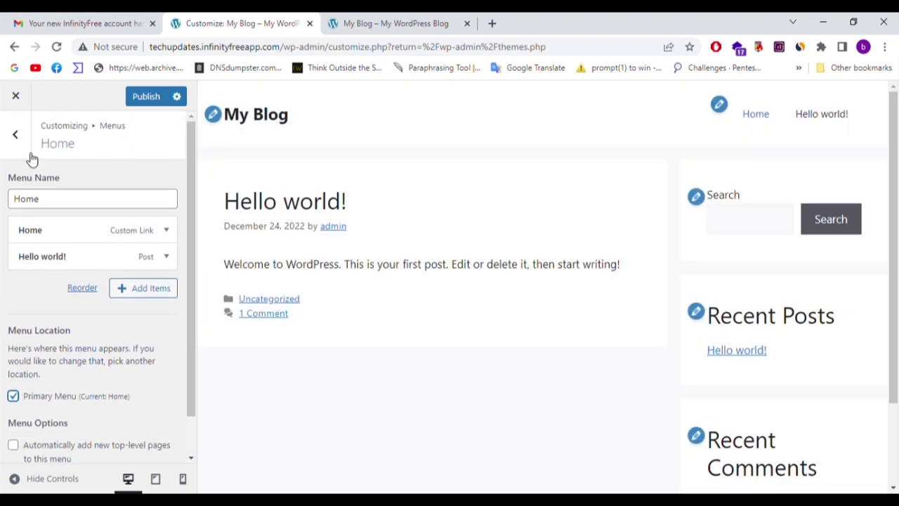
pyautogui.click(16, 134)
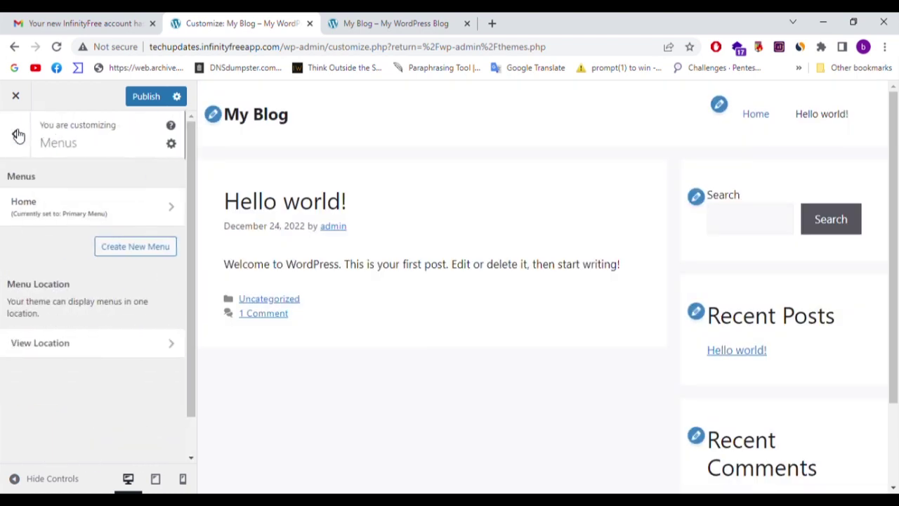
pyautogui.click(58, 336)
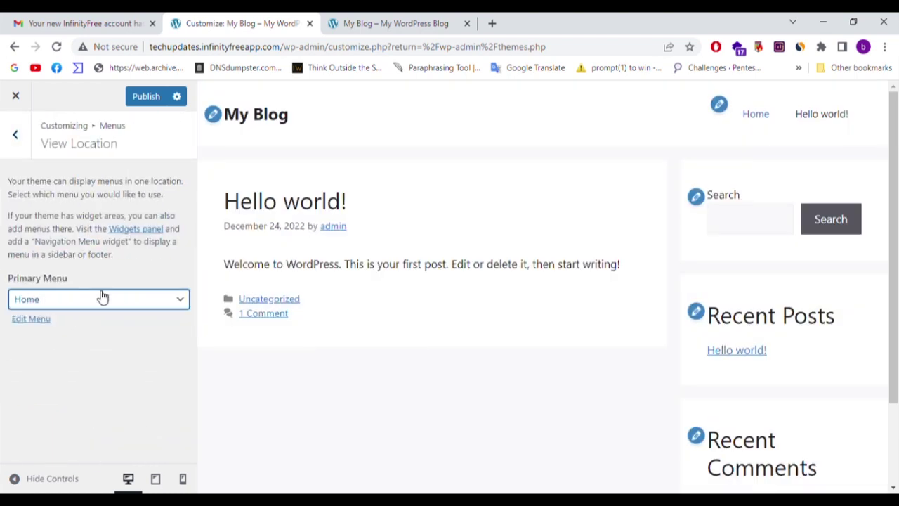
pyautogui.click(16, 134)
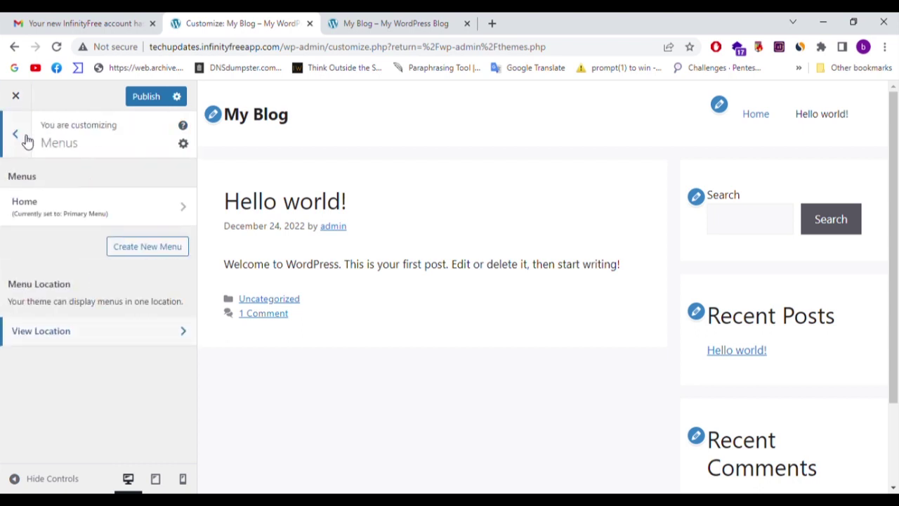
pyautogui.click(26, 140)
# Review Layout's Container and Header, and switch Primary Navigation's dropdown direction to Left, then back to Right.
pyautogui.click(87, 253)
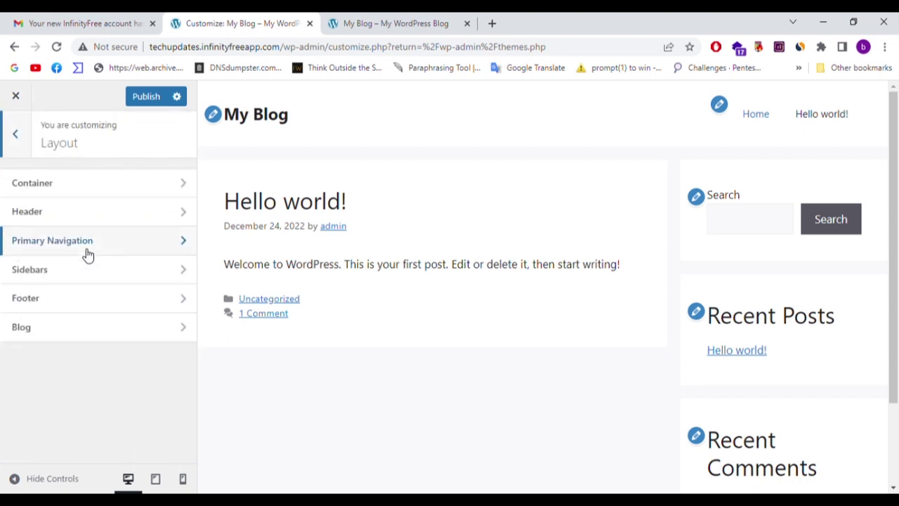
pyautogui.click(71, 186)
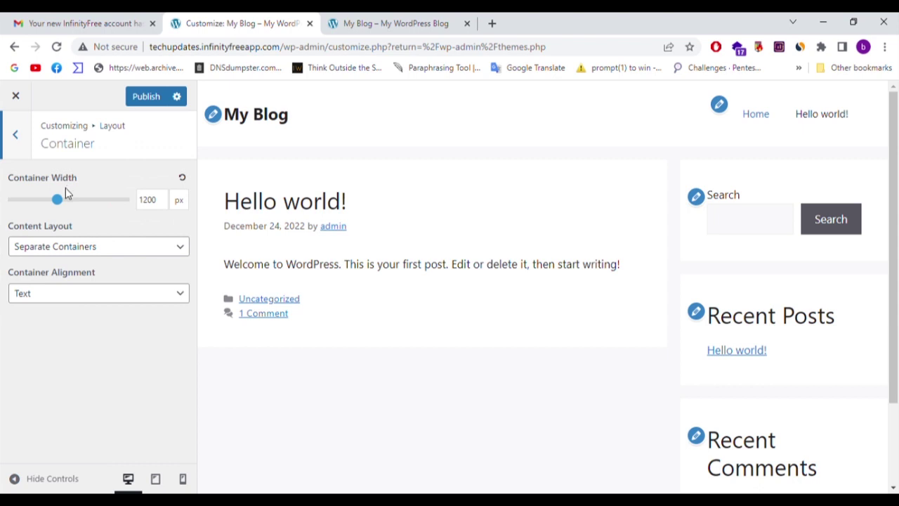
pyautogui.click(25, 149)
pyautogui.click(74, 220)
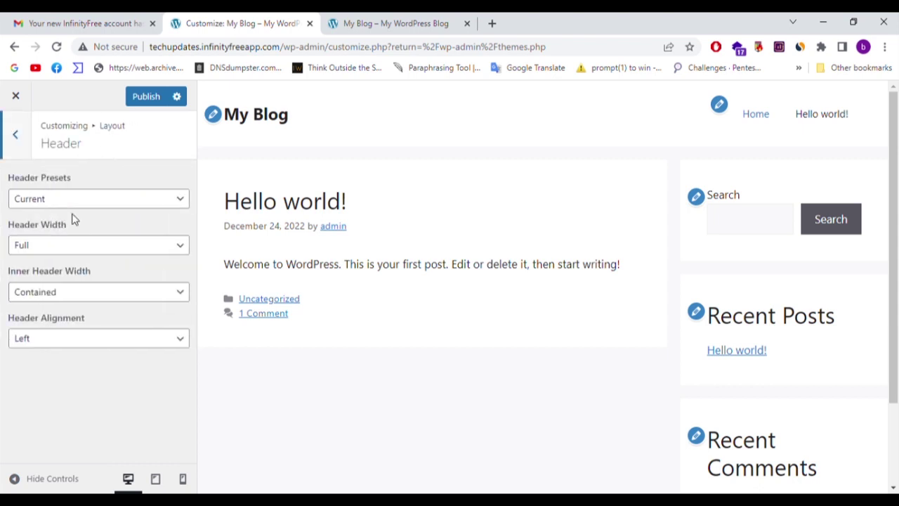
pyautogui.click(24, 149)
pyautogui.click(70, 246)
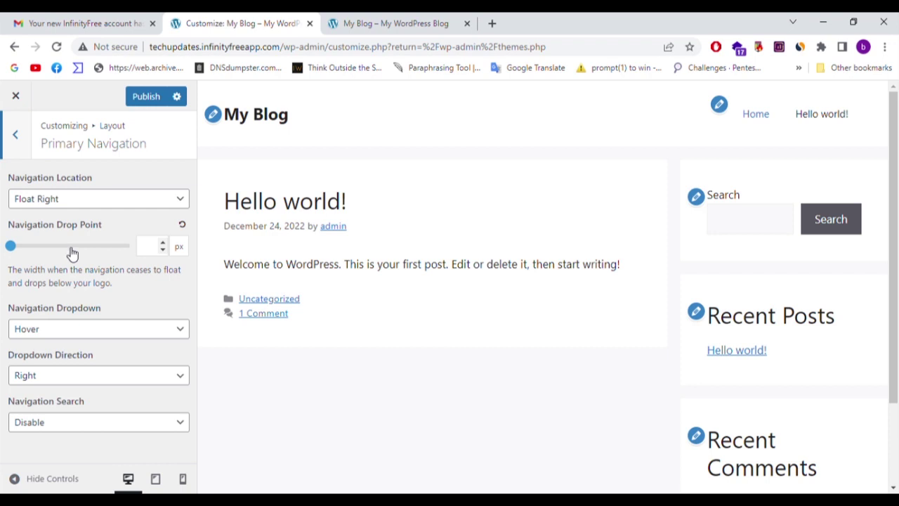
pyautogui.click(84, 375)
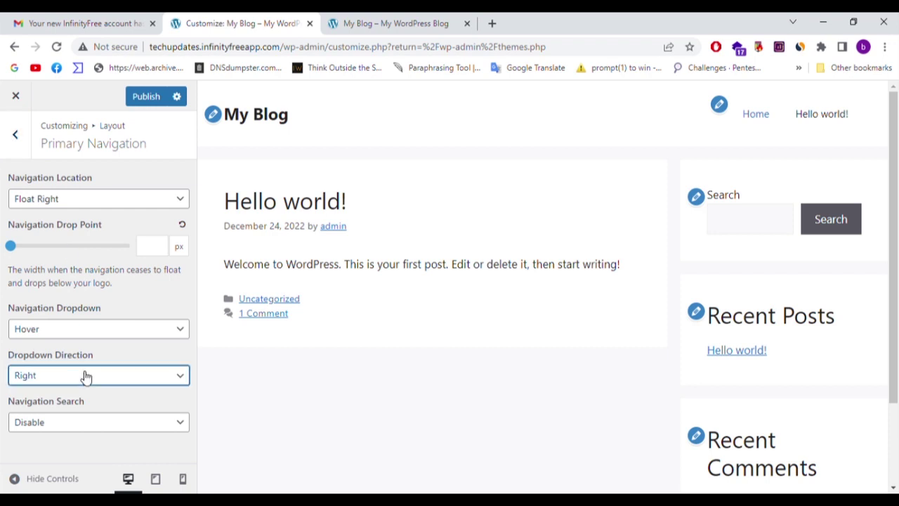
pyautogui.click(70, 405)
pyautogui.click(71, 377)
pyautogui.click(60, 390)
# Review the Sidebars and Footer layout settings, then go back to the main Customizer panel.
pyautogui.click(17, 135)
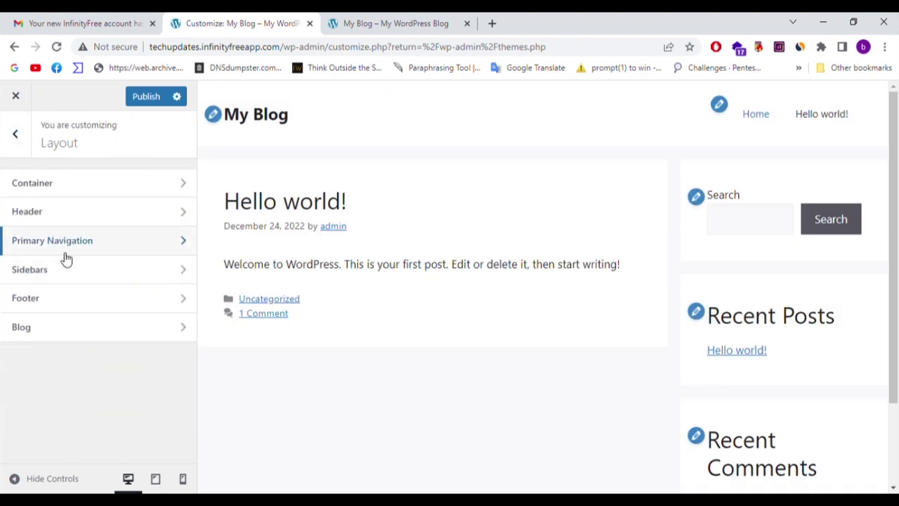
pyautogui.click(76, 273)
pyautogui.click(18, 135)
pyautogui.click(73, 304)
pyautogui.click(18, 133)
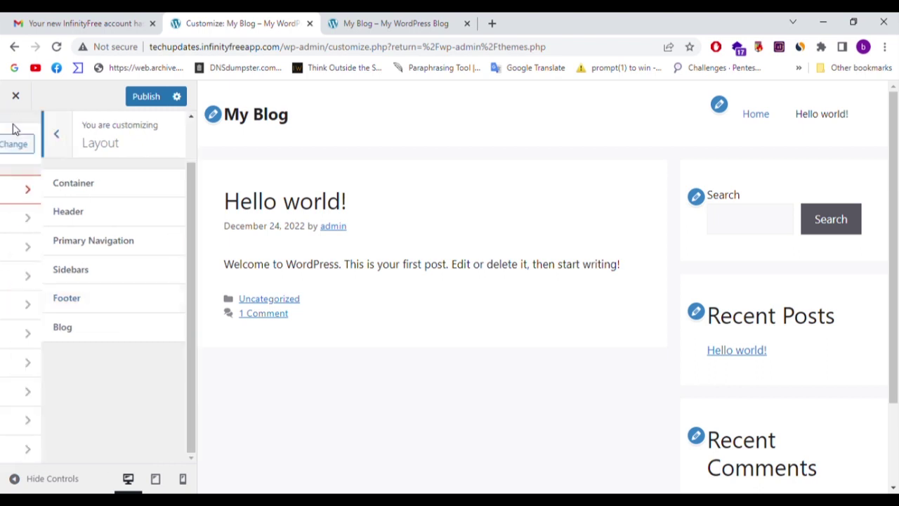
pyautogui.click(19, 130)
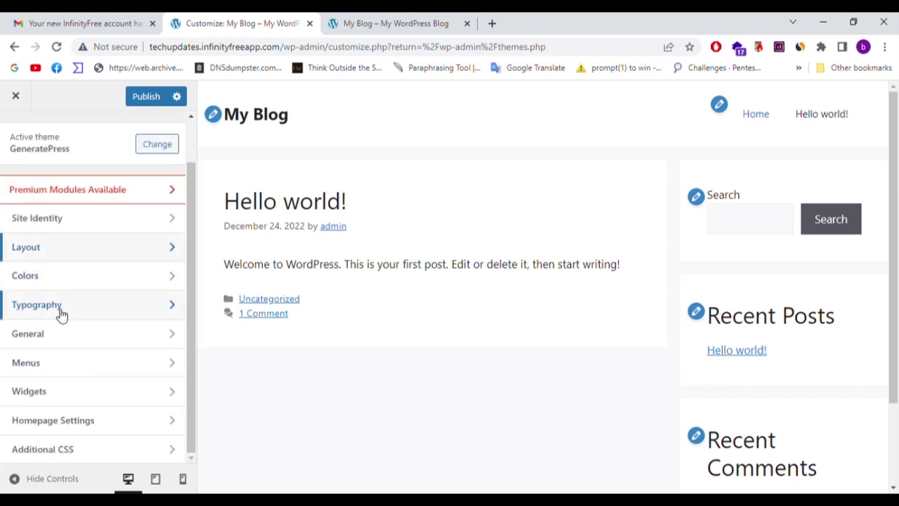
# Look through the Typography and General settings, including link underline, then open the Widgets panel.
pyautogui.click(60, 311)
pyautogui.click(21, 134)
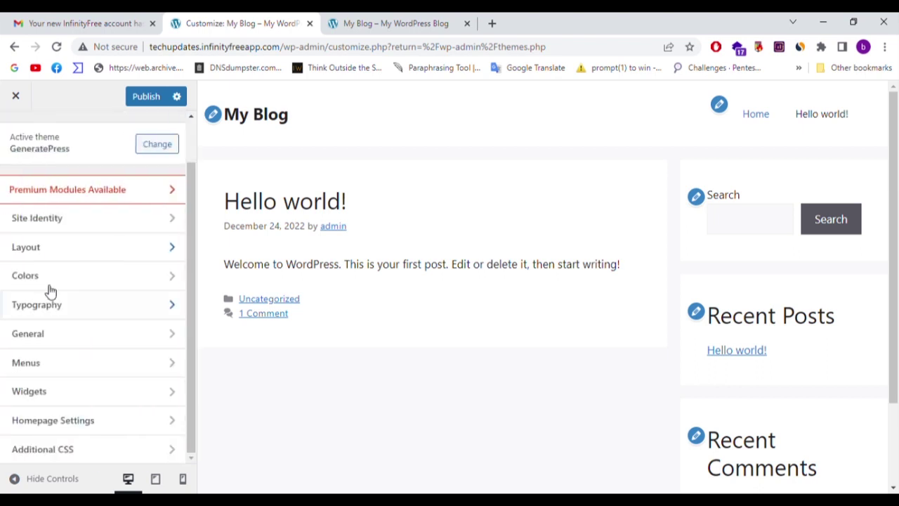
pyautogui.click(76, 341)
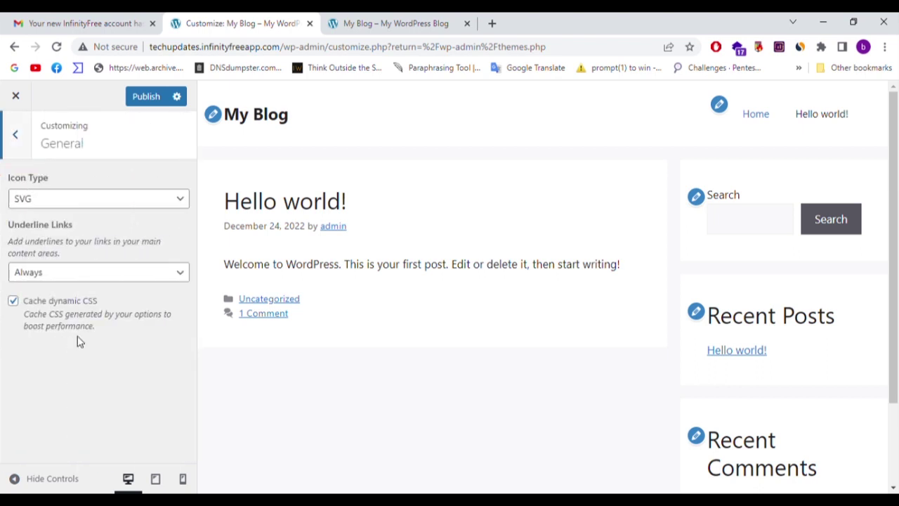
pyautogui.click(48, 278)
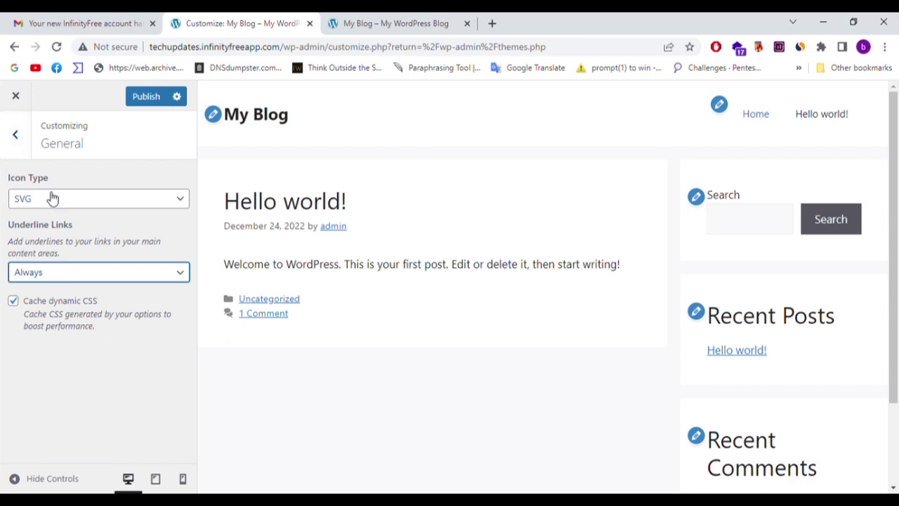
pyautogui.click(16, 135)
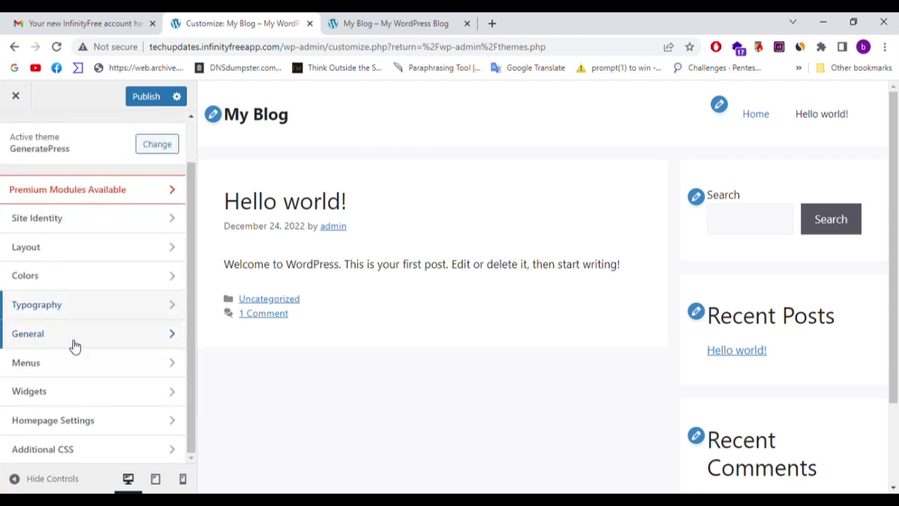
pyautogui.click(70, 391)
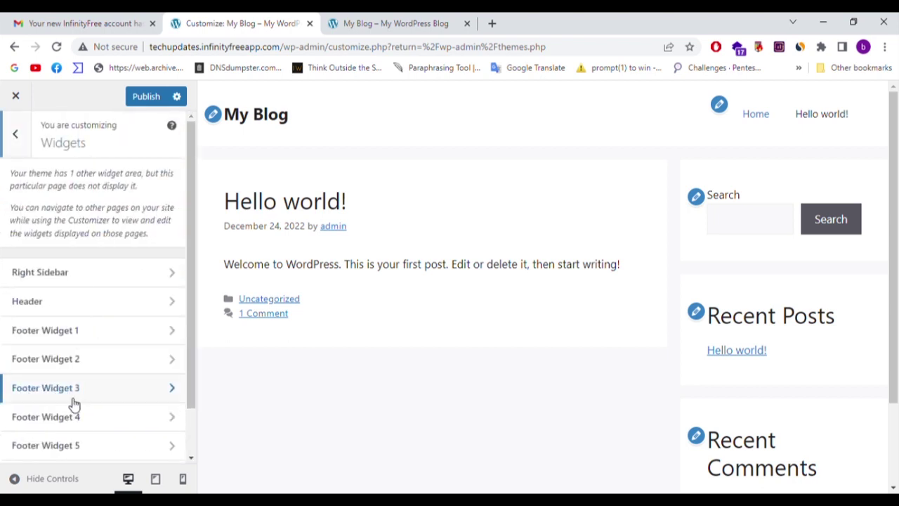
# Look into the Right Sidebar and Header widget areas, then publish the Customizer changes.
pyautogui.click(69, 279)
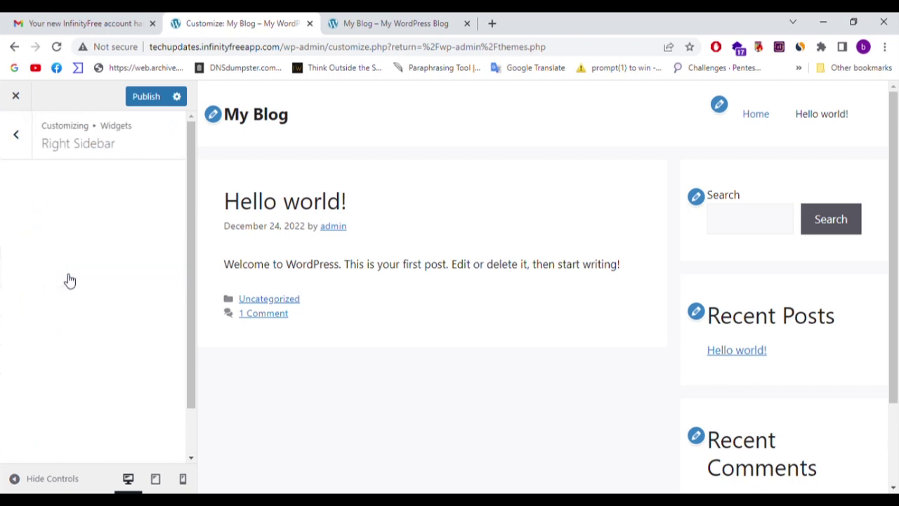
pyautogui.click(21, 138)
pyautogui.click(88, 311)
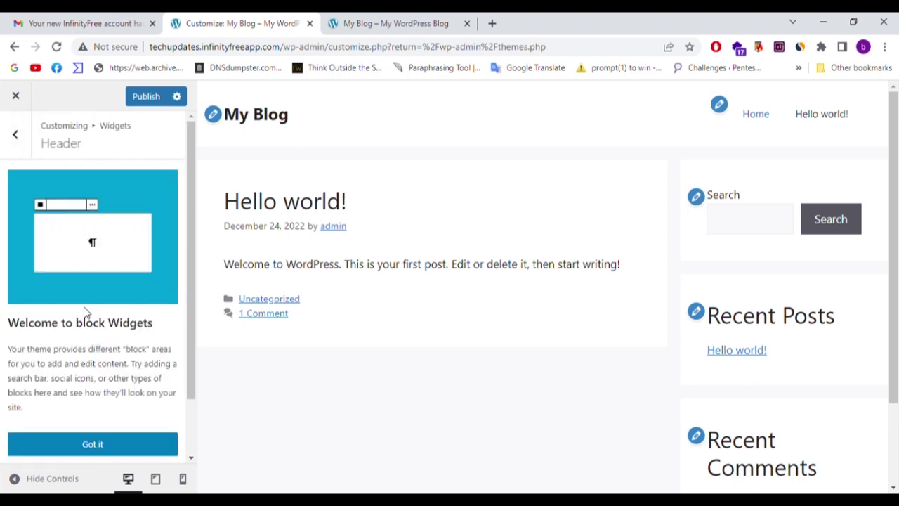
pyautogui.click(19, 140)
pyautogui.scroll(-2, 66, 254)
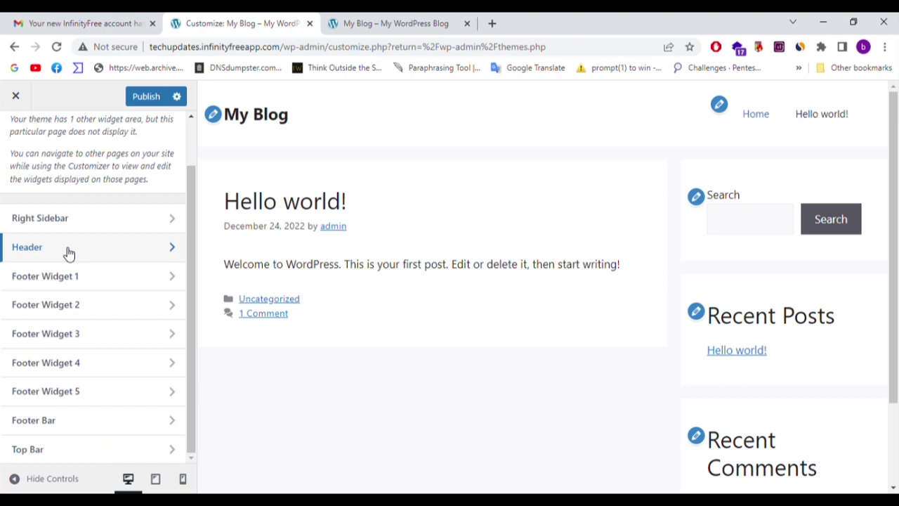
pyautogui.scroll(2, 60, 188)
pyautogui.click(140, 96)
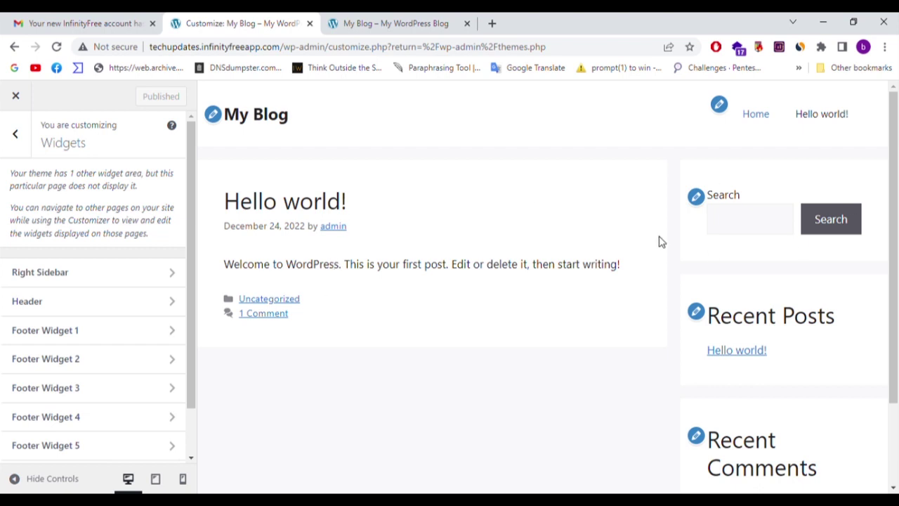
# Try the header menu edit shortcut, then reopen the Header widget area and dismiss its welcome card.
pyautogui.click(719, 104)
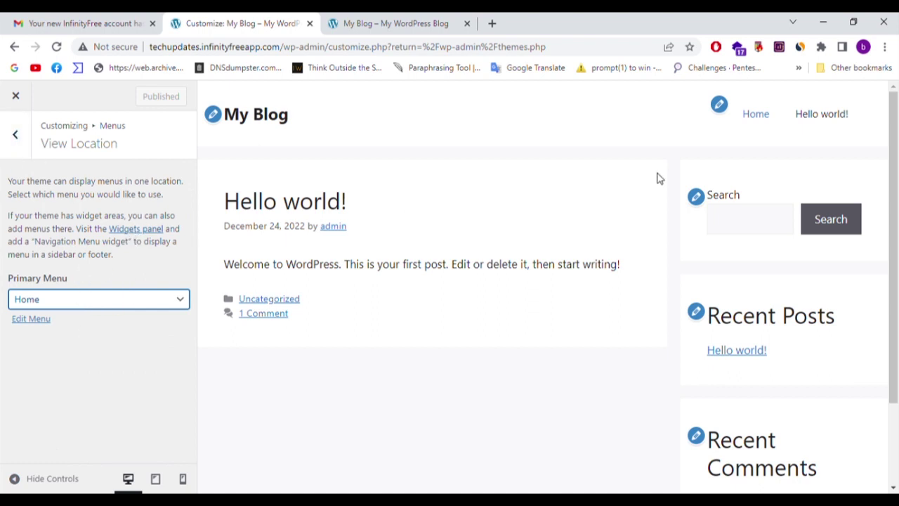
pyautogui.click(151, 236)
pyautogui.scroll(-2, 109, 281)
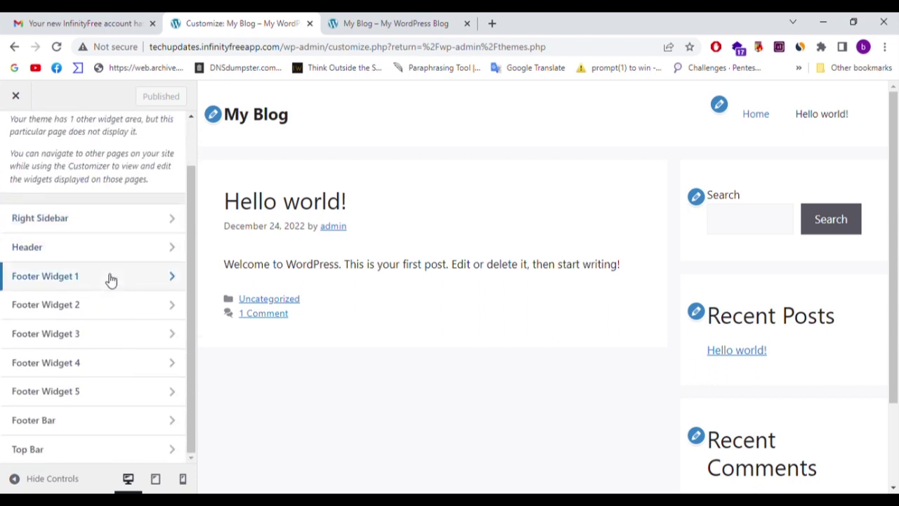
pyautogui.click(71, 245)
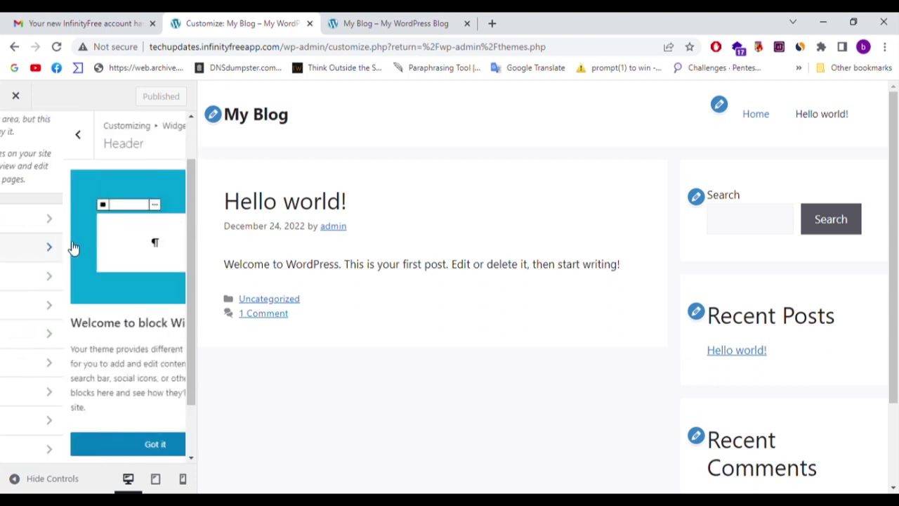
pyautogui.scroll(-2, 69, 246)
pyautogui.click(97, 379)
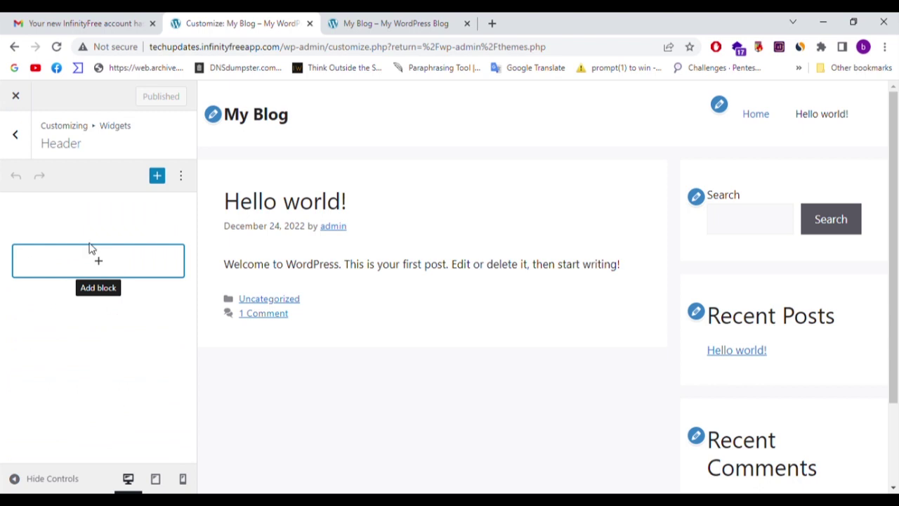
# Leave the Header widget area empty, exit the Customizer, and reload the blog to see Home and Hello world! links.
pyautogui.click(158, 175)
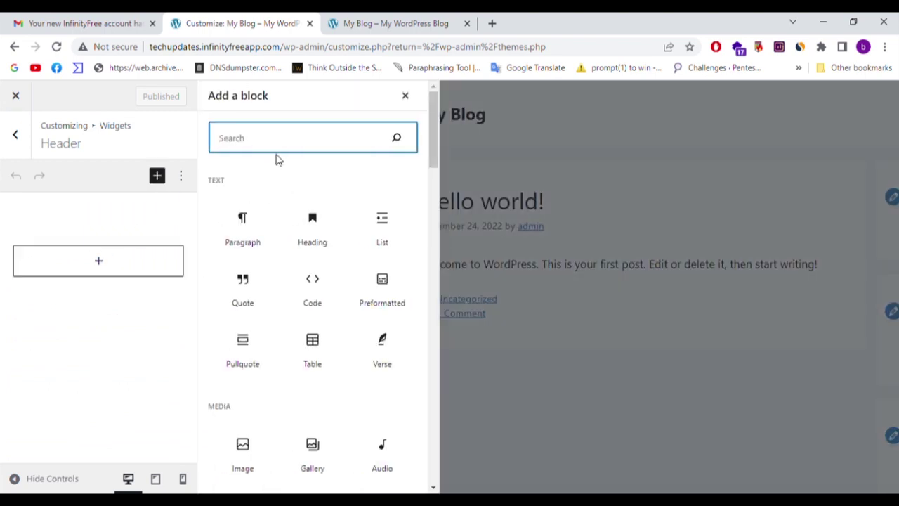
pyautogui.scroll(-5, 323, 312)
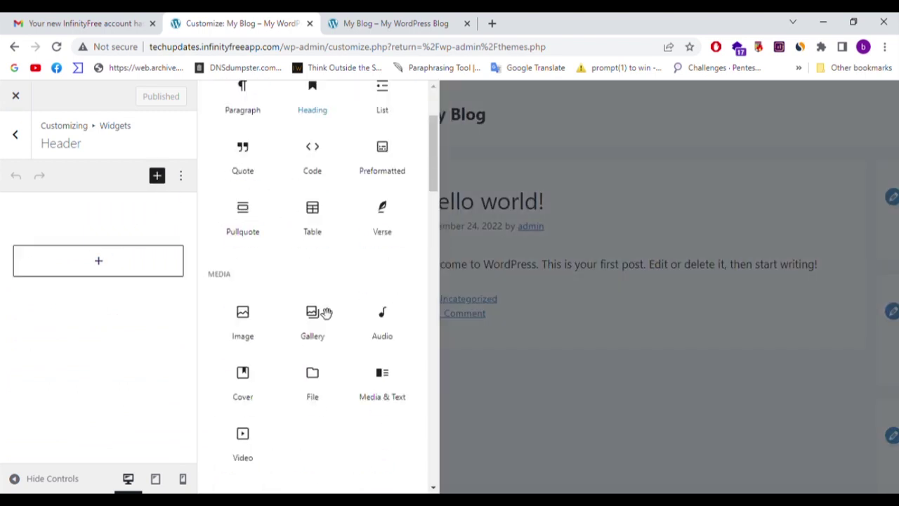
pyautogui.scroll(5, 347, 302)
pyautogui.click(28, 144)
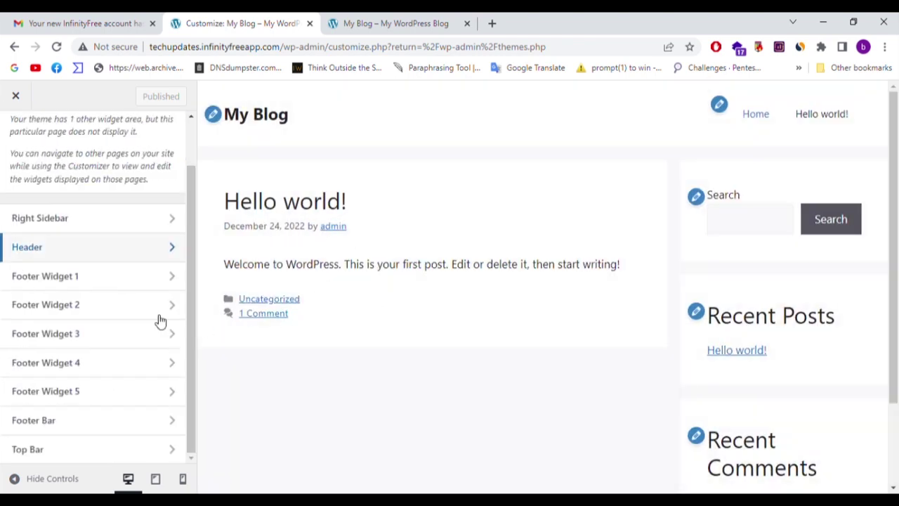
pyautogui.scroll(2, 17, 225)
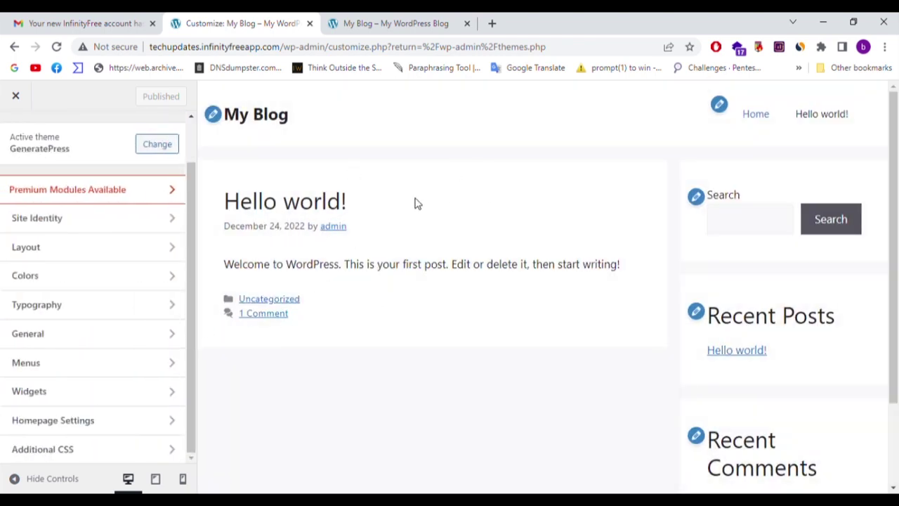
pyautogui.click(20, 98)
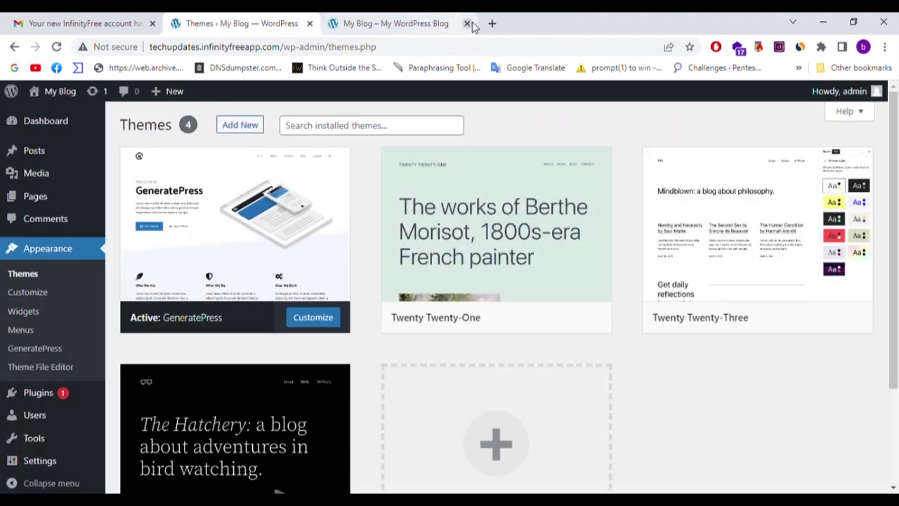
pyautogui.click(385, 19)
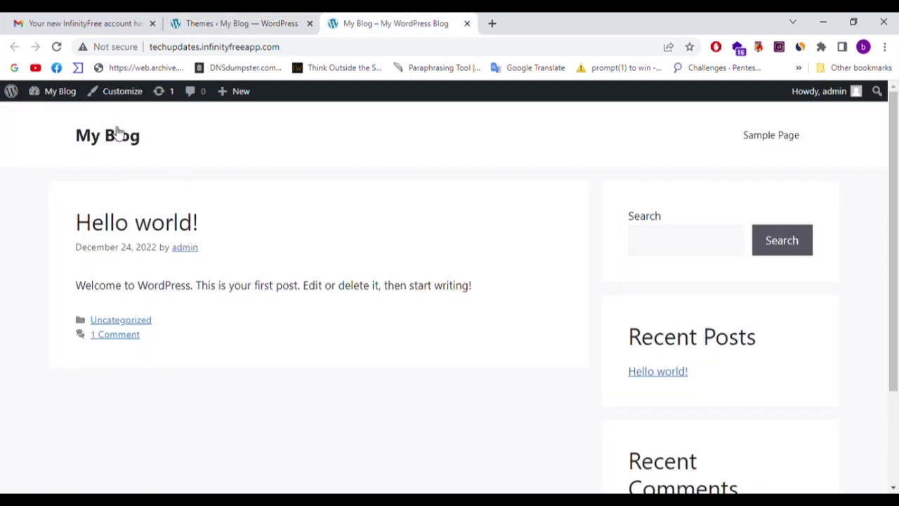
pyautogui.click(56, 47)
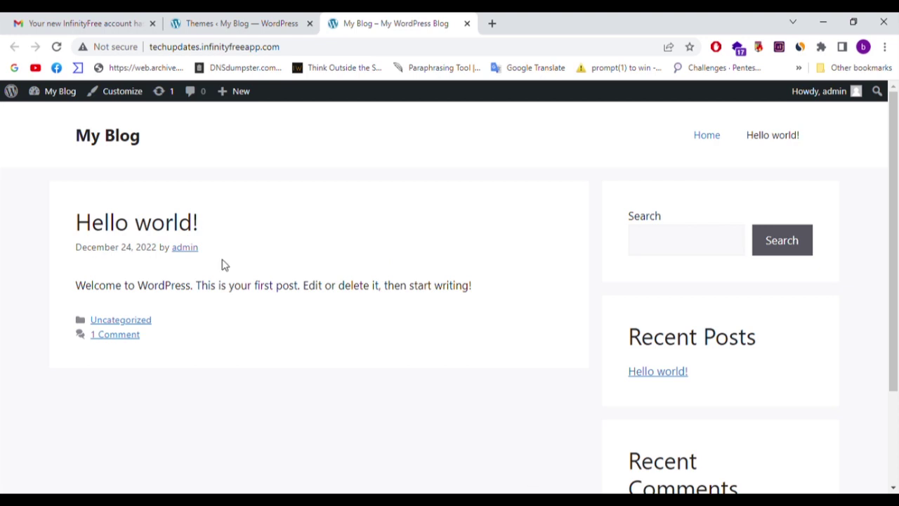
# Search Google for 'news telugu' in a new tab and open the Oneindia Telugu result.
pyautogui.click(491, 26)
pyautogui.write('news')
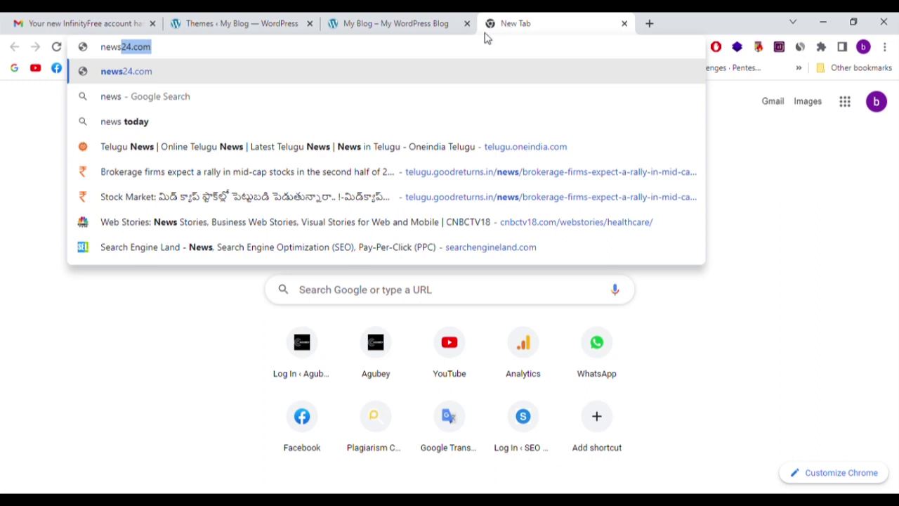
pyautogui.write(' telu')
pyautogui.press('Return')
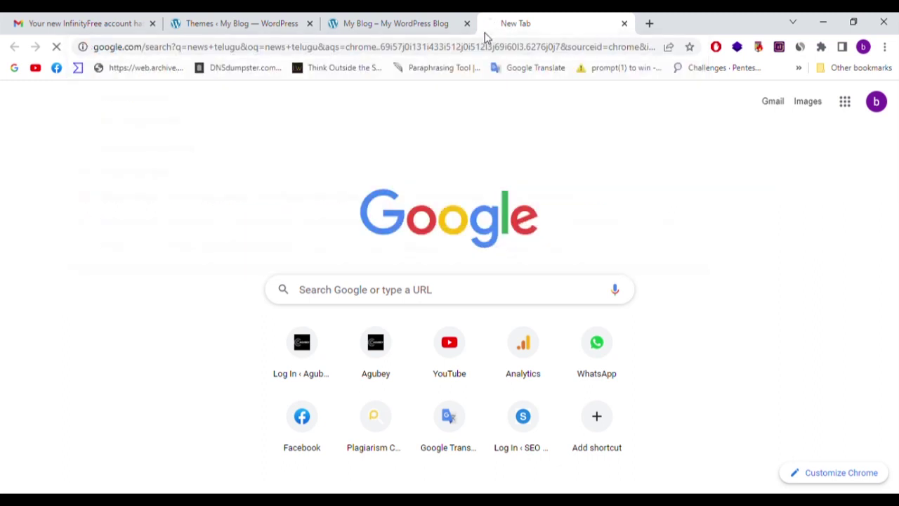
pyautogui.scroll(-3, 20, 255)
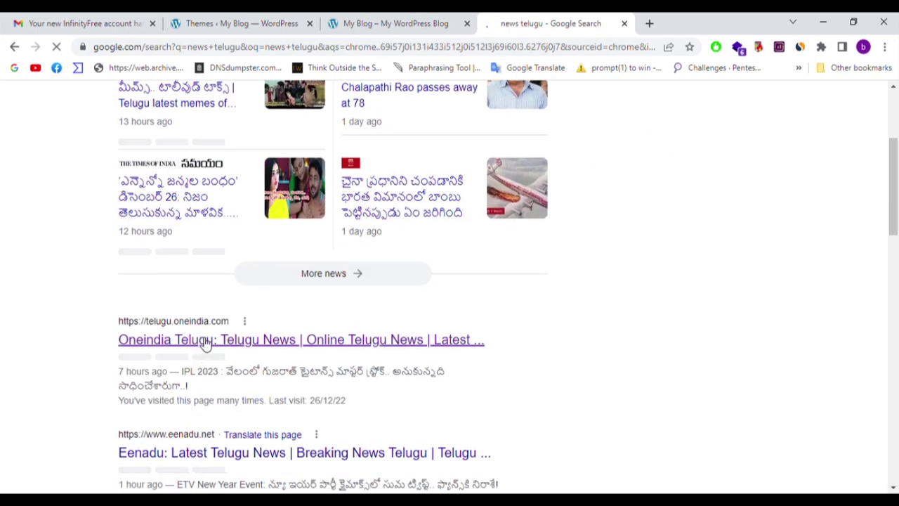
pyautogui.click(212, 340)
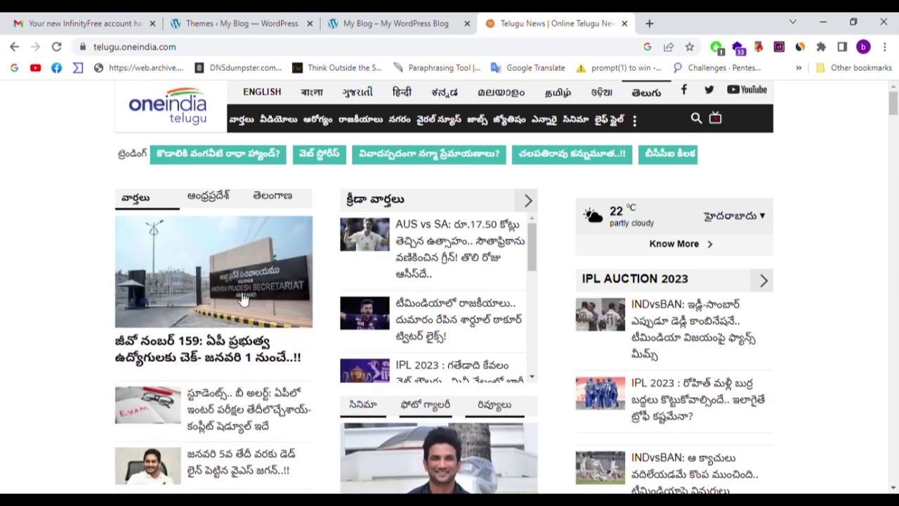
# Open the AP Inter Exams article in its own tab and select its Telugu headline.
pyautogui.middleClick(275, 395)
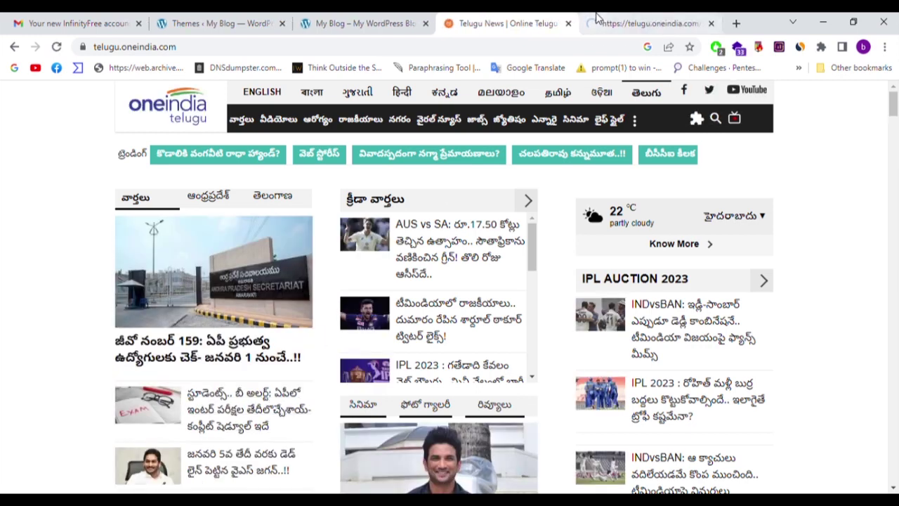
pyautogui.hotkey('ctrl', 'Tab')
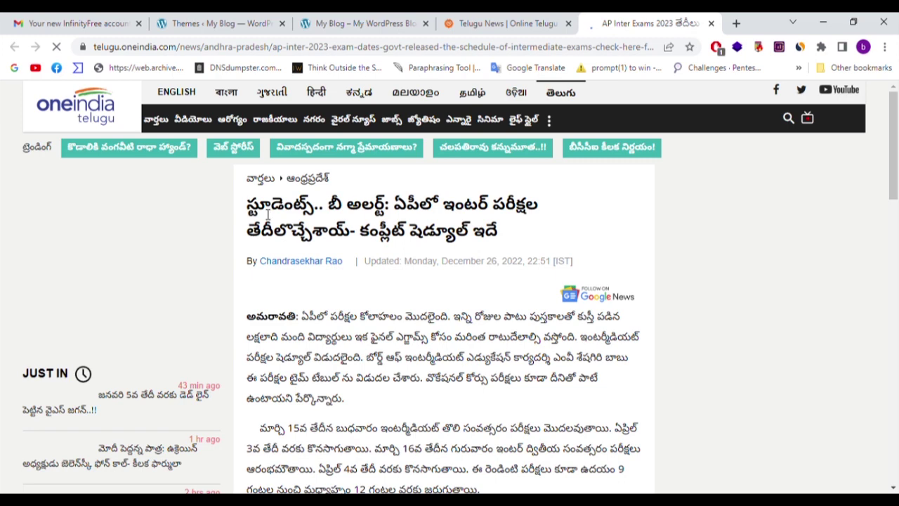
pyautogui.moveTo(247, 198); pyautogui.dragTo(506, 237)
pyautogui.hotkey('ctrl', 'c')
# Back in WordPress, edit the Hello world! post and dismiss the block editor welcome guide.
pyautogui.click(268, 21)
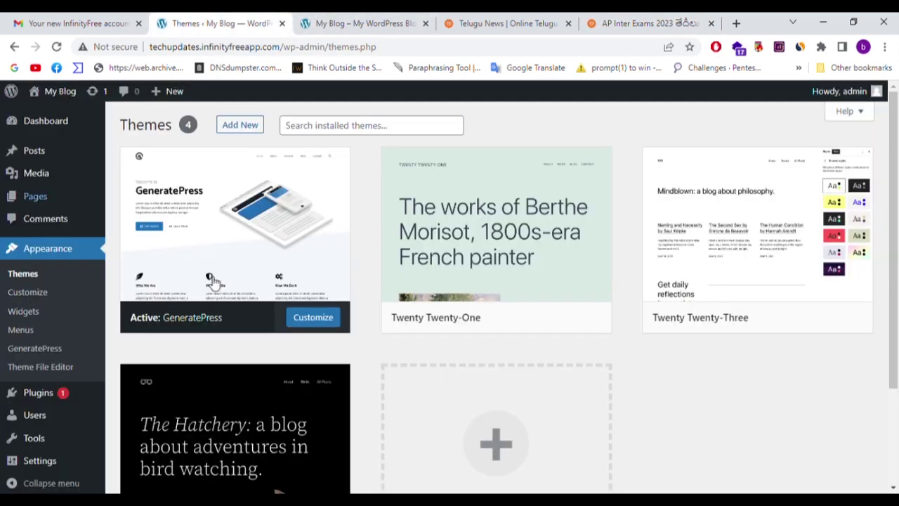
pyautogui.click(505, 23)
pyautogui.click(227, 21)
pyautogui.moveTo(41, 157)
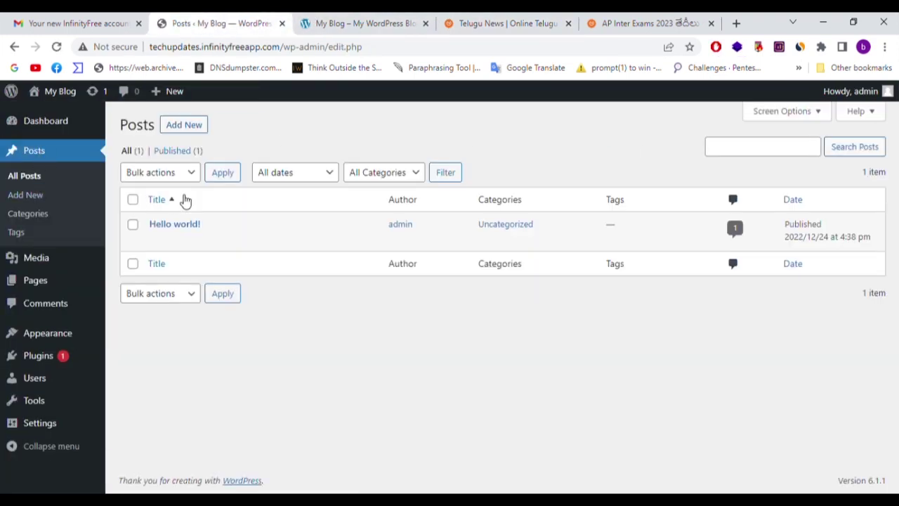
pyautogui.click(157, 240)
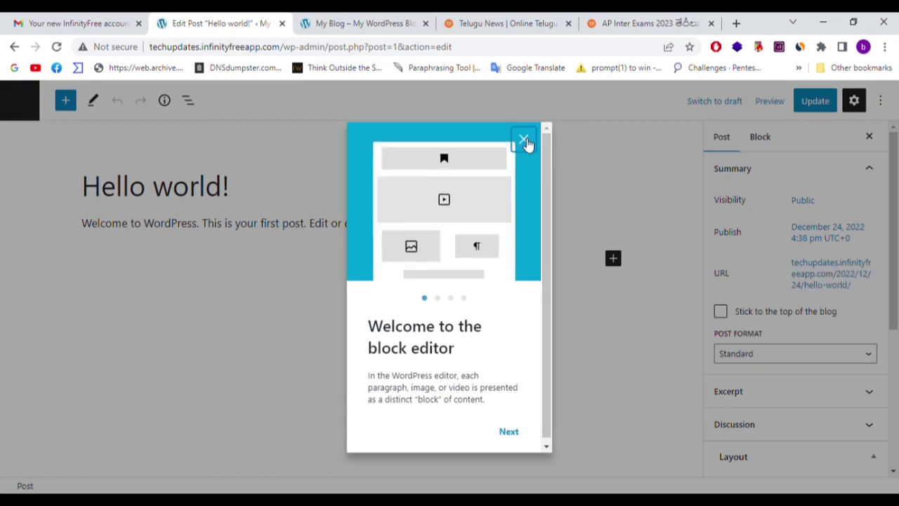
pyautogui.click(524, 140)
# Replace the Hello world! title with the Telugu headline and select the article's body paragraphs.
pyautogui.hotkey('ctrl', 'a')
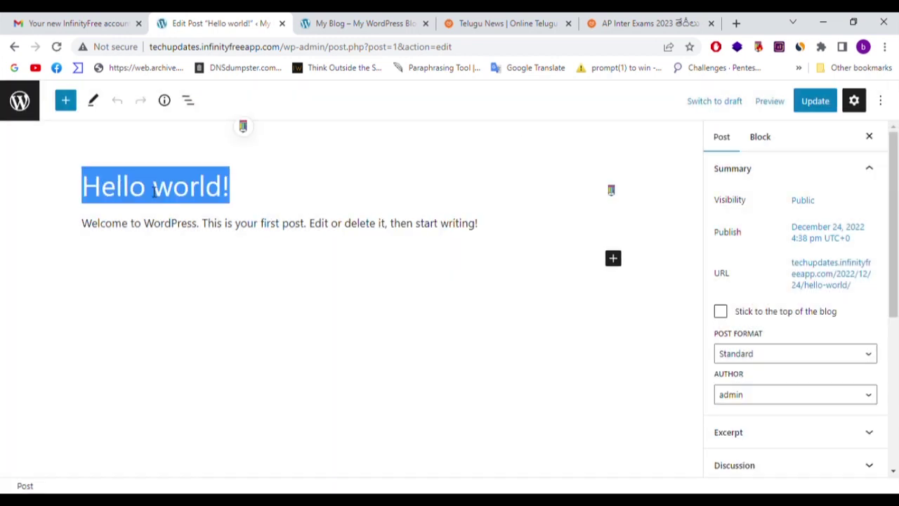
pyautogui.hotkey('ctrl', 'v')
pyautogui.click(674, 17)
pyautogui.moveTo(301, 133); pyautogui.dragTo(487, 301)
pyautogui.click(487, 302)
pyautogui.click(207, 20)
pyautogui.click(354, 18)
pyautogui.click(226, 23)
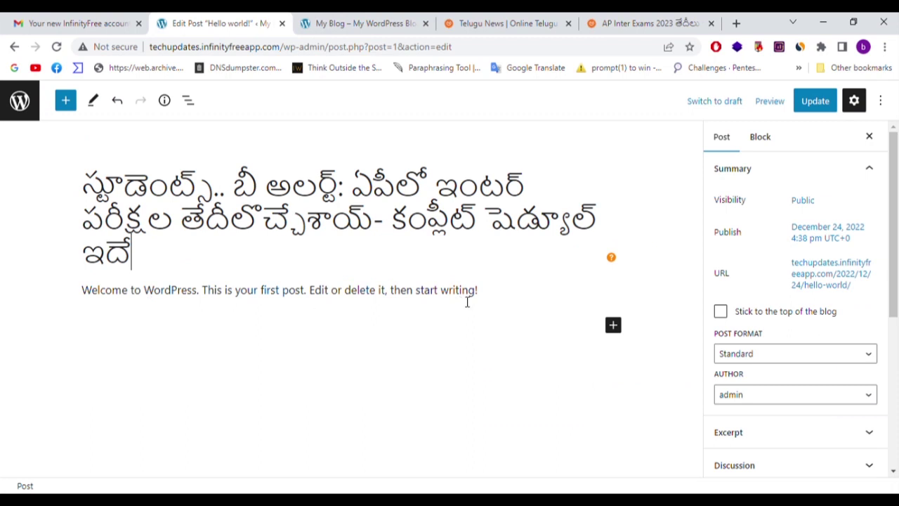
# Paste the article text over the welcome paragraph and delete the Read more source line.
pyautogui.click(97, 292)
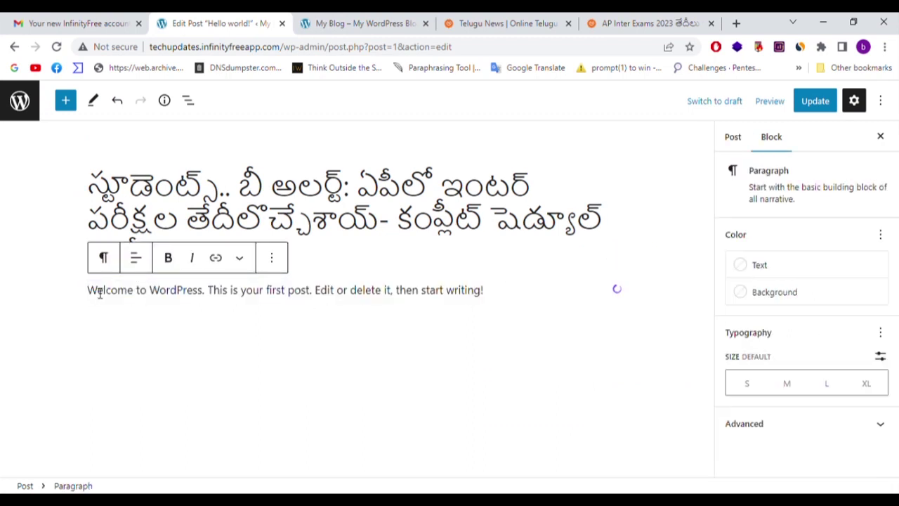
pyautogui.hotkey('ctrl', 'a')
pyautogui.hotkey('ctrl', 'v')
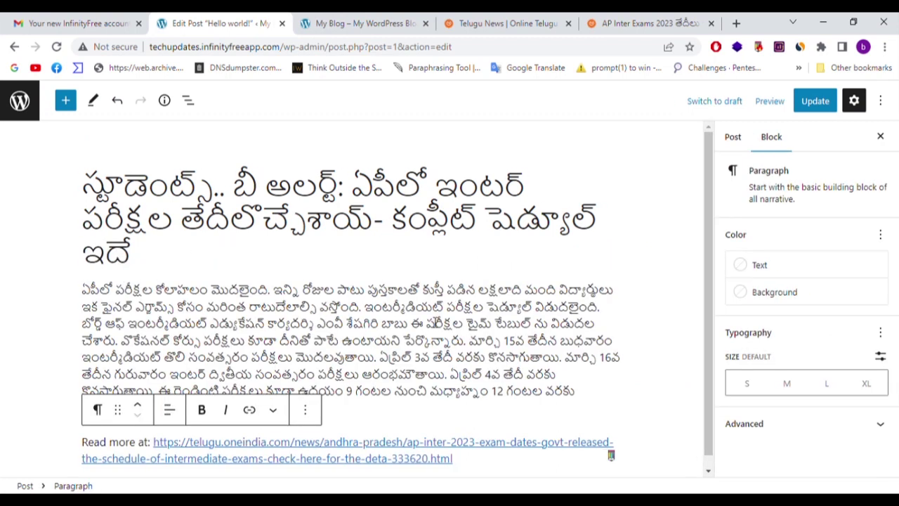
pyautogui.moveTo(487, 459); pyautogui.dragTo(79, 431)
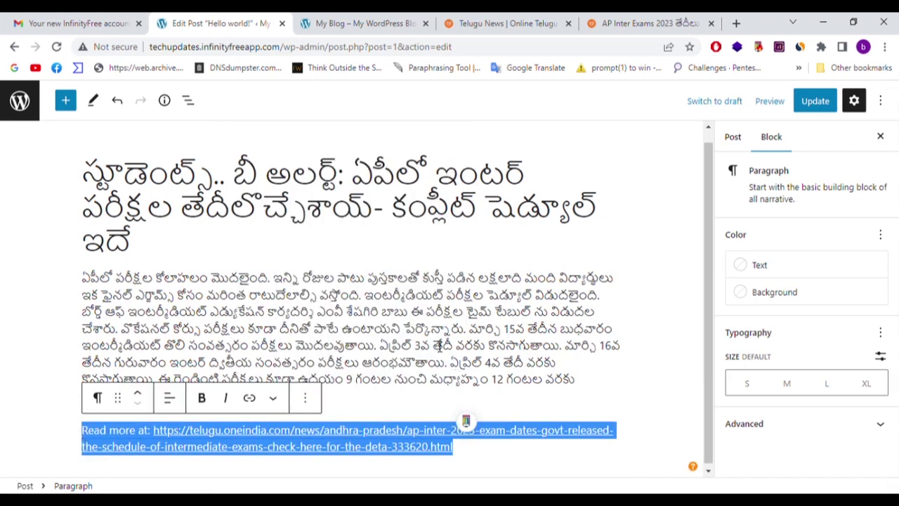
pyautogui.click(467, 448)
pyautogui.moveTo(470, 449); pyautogui.dragTo(94, 436)
pyautogui.press('BackSpace')
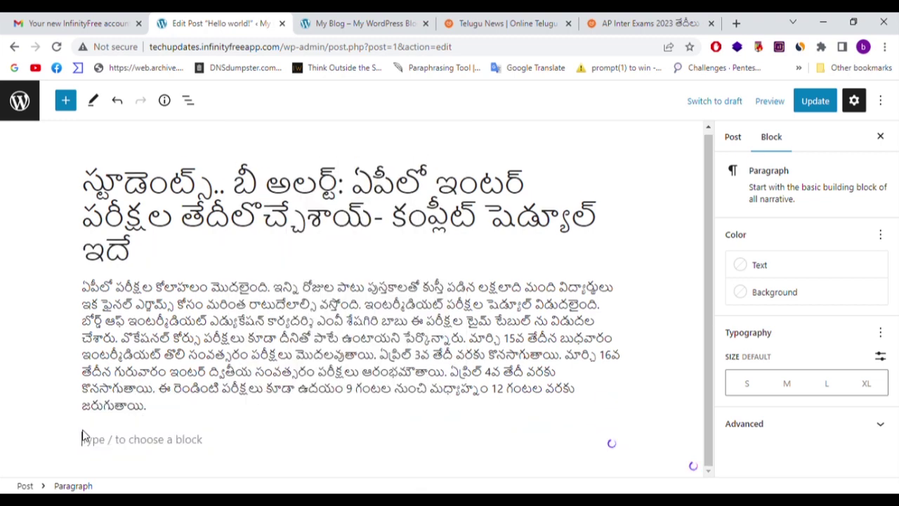
pyautogui.click(776, 106)
# Preview the Telugu post in a new tab, scroll through it, then return to the editor.
pyautogui.click(688, 219)
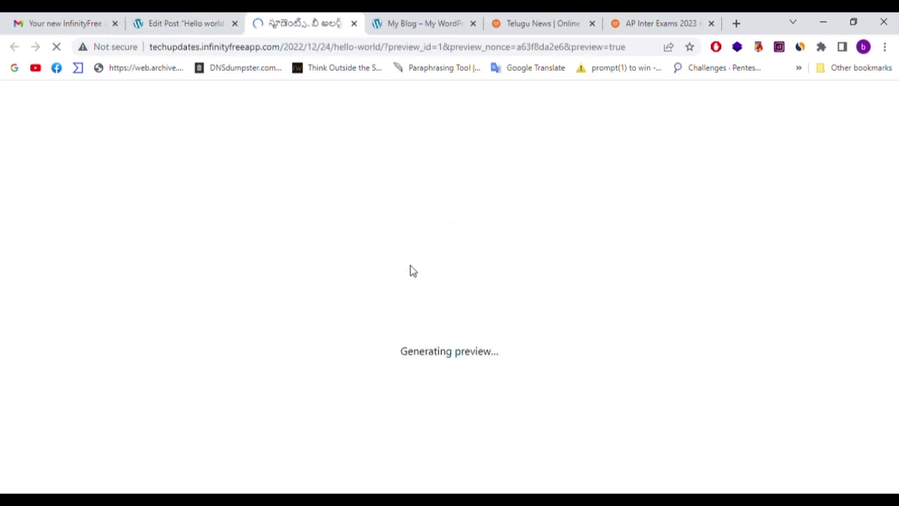
pyautogui.scroll(-3, 365, 320)
pyautogui.scroll(-1, 366, 320)
pyautogui.scroll(3, 364, 312)
pyautogui.scroll(-4, 354, 315)
pyautogui.scroll(-3, 333, 316)
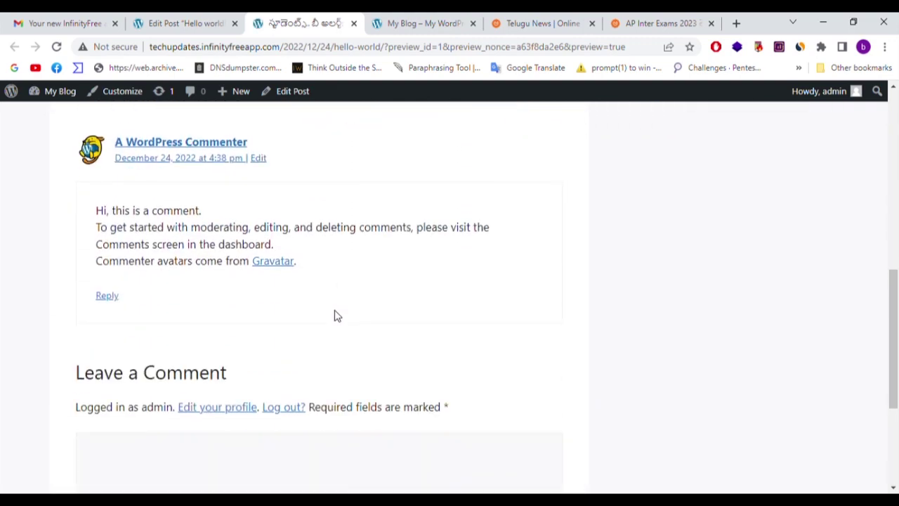
pyautogui.scroll(7, 333, 315)
pyautogui.click(211, 23)
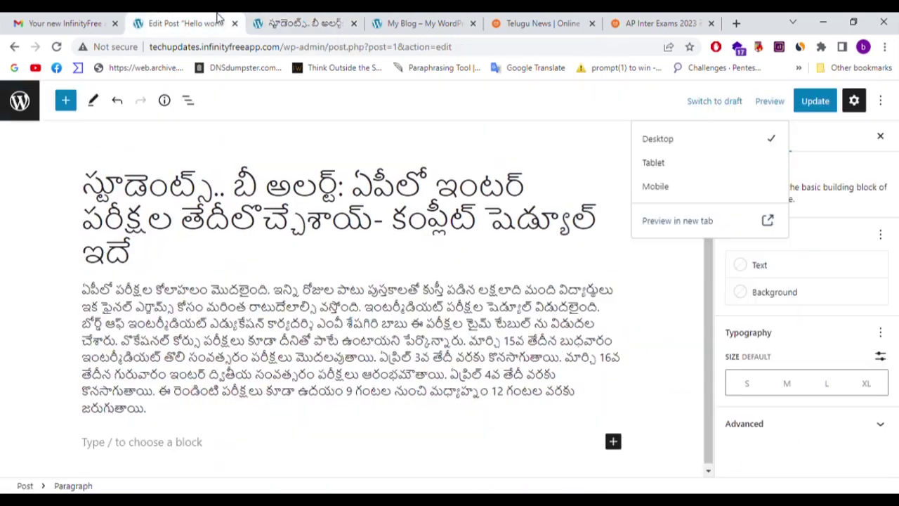
# Close the preview menu, show the post settings, and update the post.
pyautogui.click(610, 298)
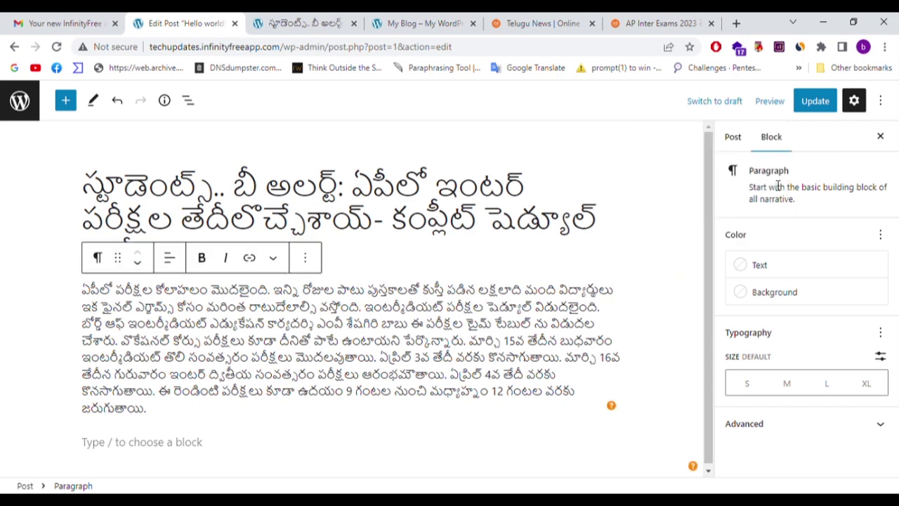
pyautogui.click(731, 138)
pyautogui.scroll(-4, 765, 276)
pyautogui.scroll(4, 758, 276)
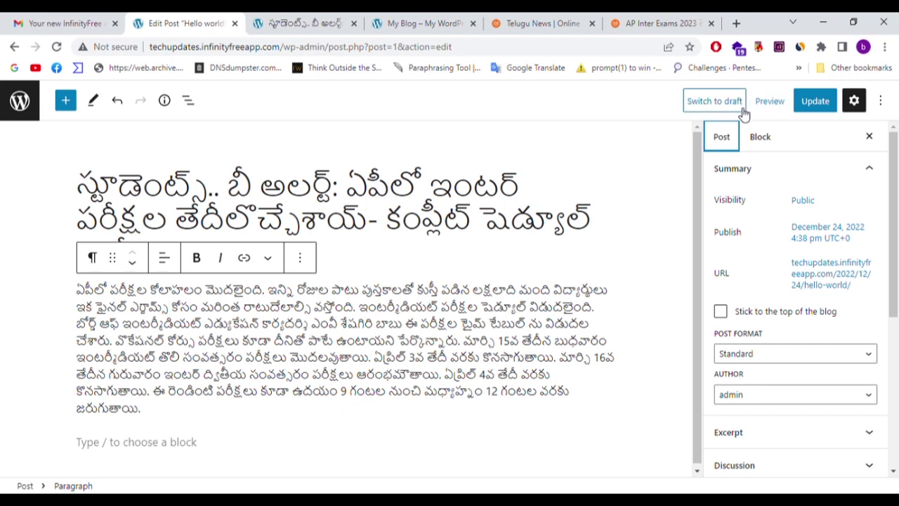
pyautogui.click(813, 103)
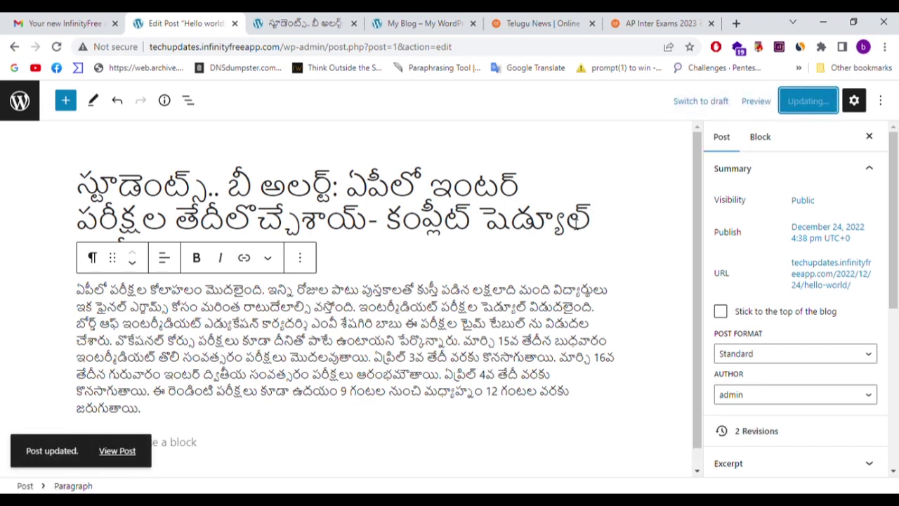
# Toggle the Summary, Discussion, Layout and Excerpt panels, update again, and return to the preview.
pyautogui.click(874, 171)
pyautogui.click(809, 272)
pyautogui.click(808, 271)
pyautogui.click(793, 305)
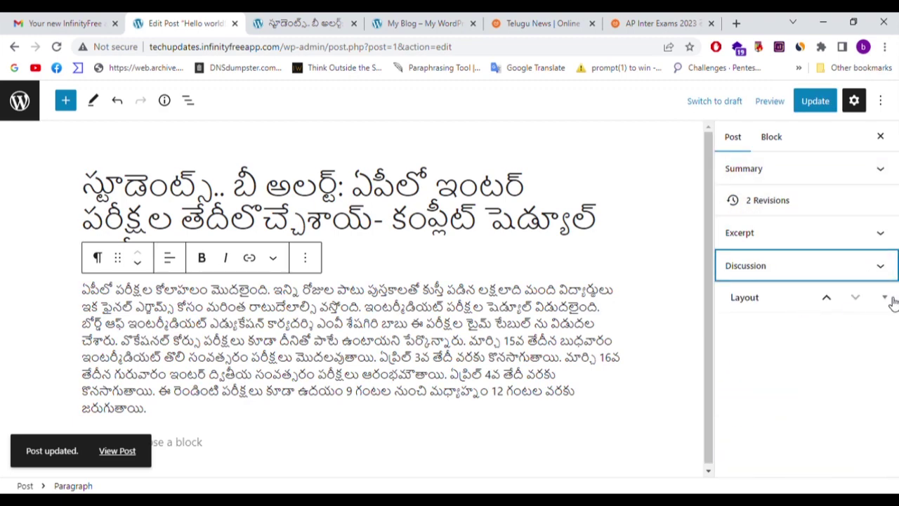
pyautogui.click(888, 298)
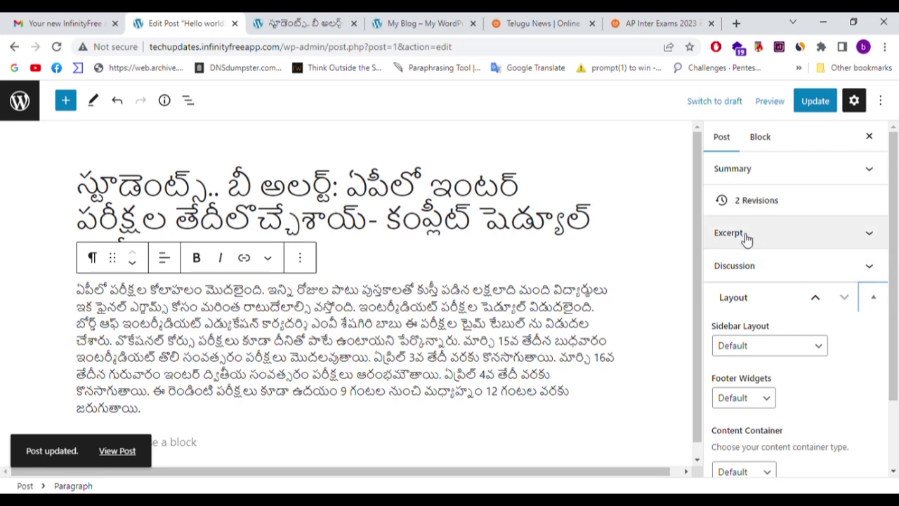
pyautogui.click(853, 233)
pyautogui.click(858, 232)
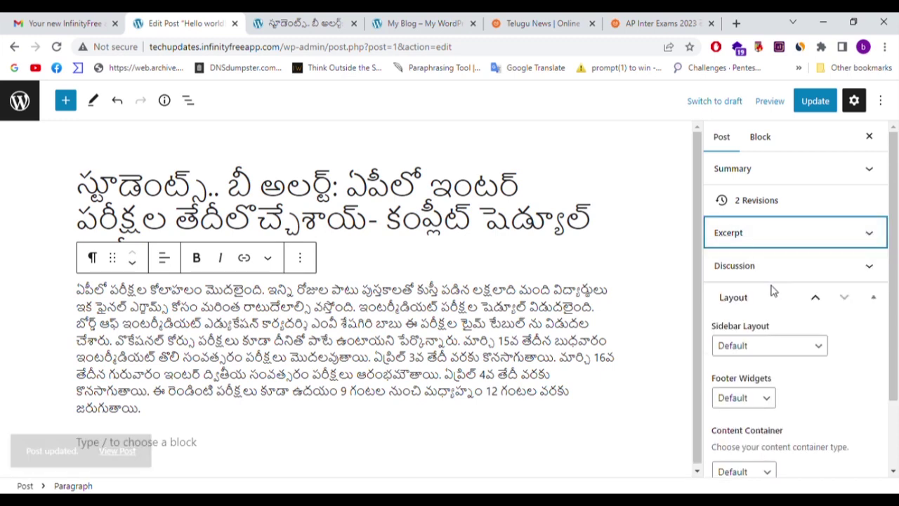
pyautogui.scroll(-2, 772, 291)
pyautogui.click(873, 211)
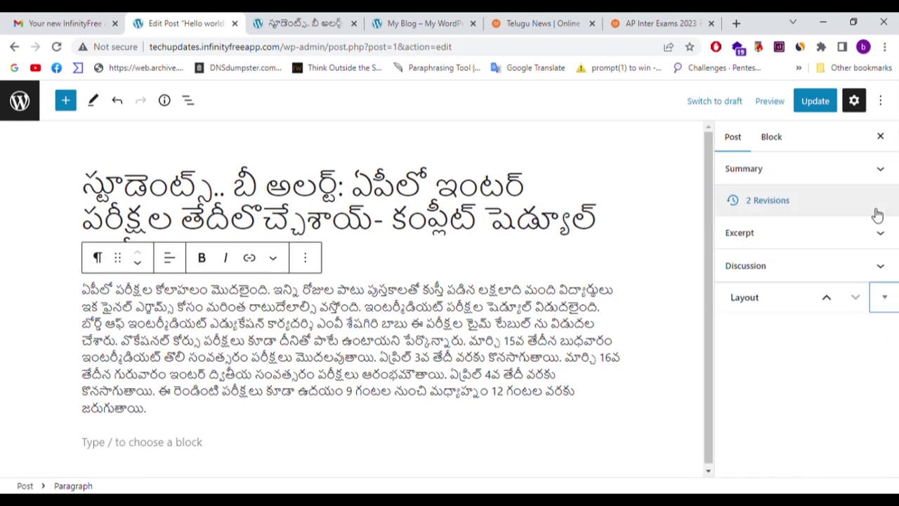
pyautogui.click(886, 302)
pyautogui.click(886, 302)
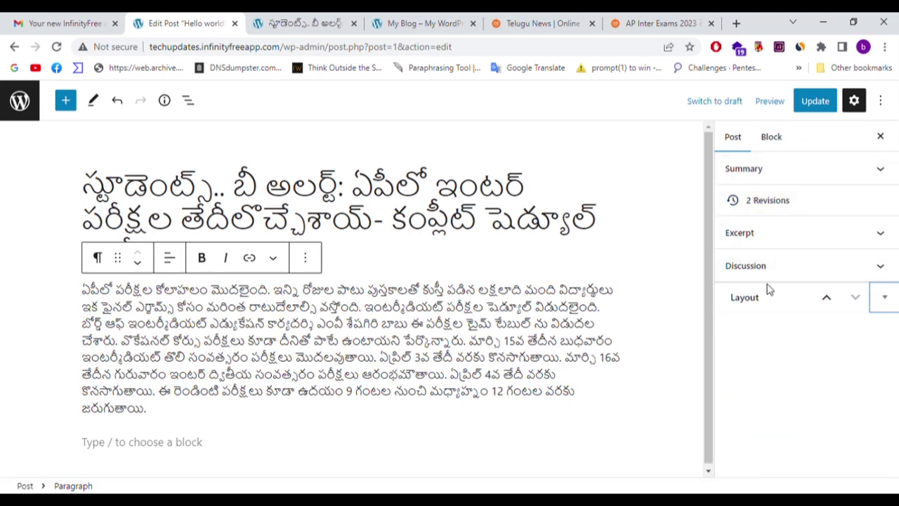
pyautogui.click(818, 102)
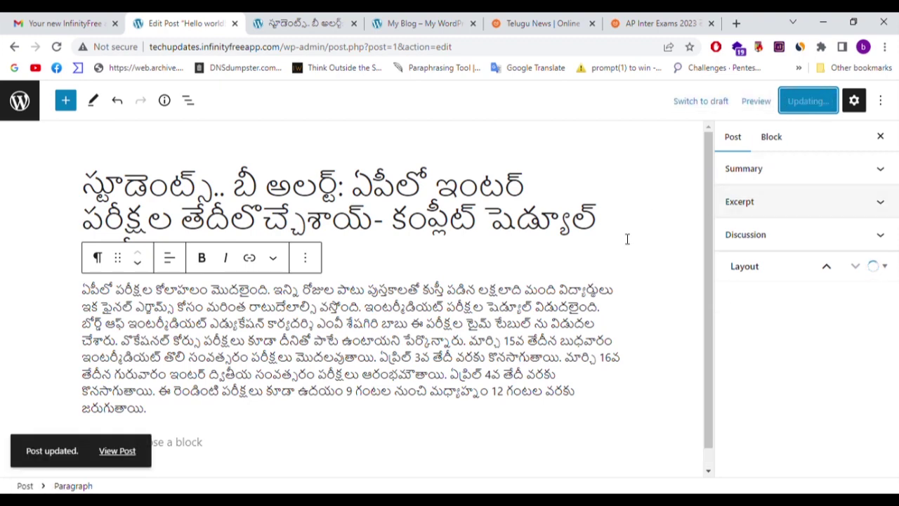
pyautogui.click(268, 17)
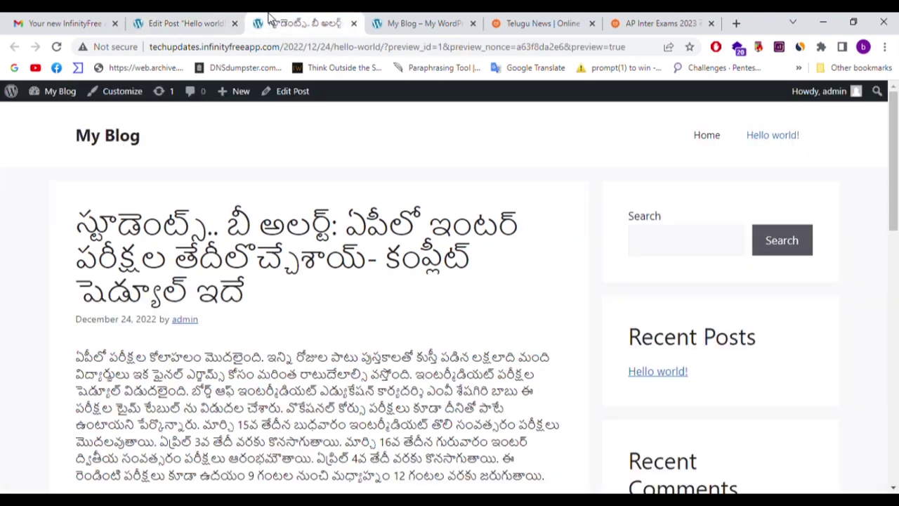